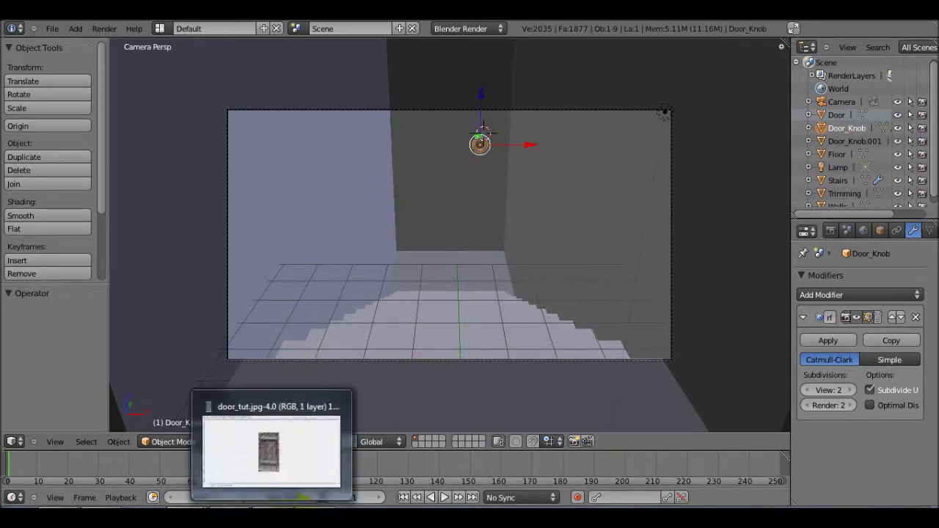
Switch to the web browser and look through the tiled ice textures on cgtextures.com
mouse_move(293, 502)
click(314, 494)
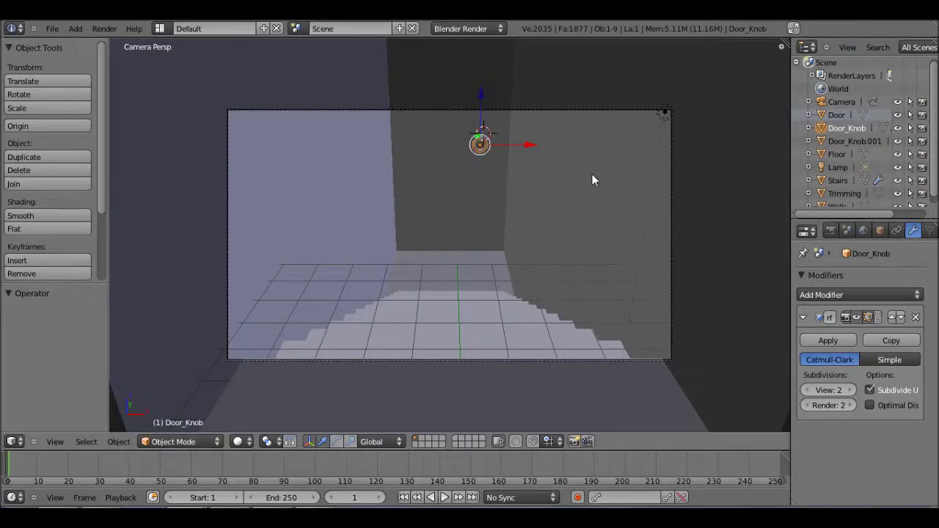
right_click(590, 178)
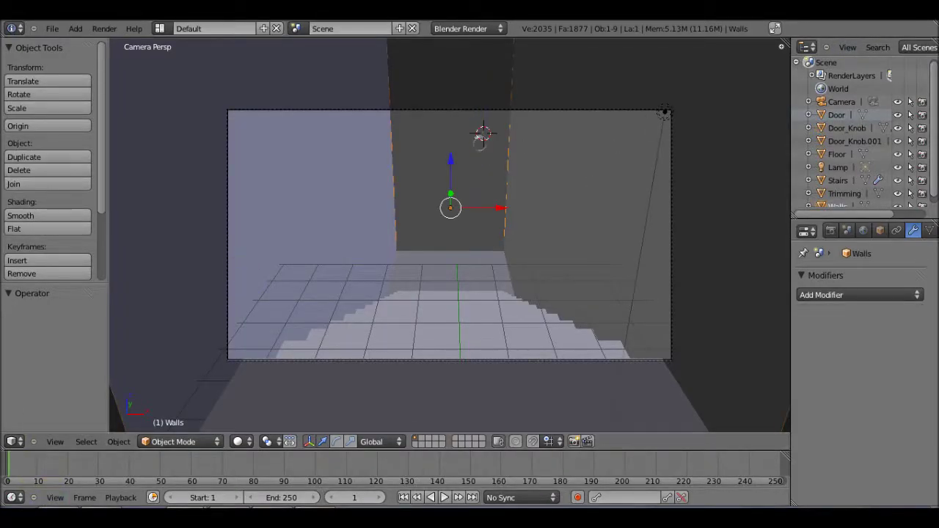
key(alt+Tab)
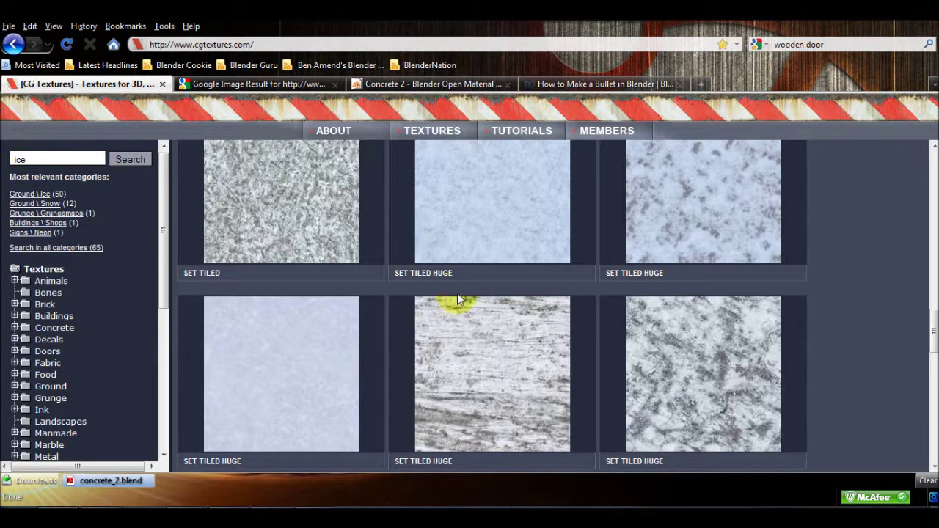
scroll(484, 335, down, 3)
scroll(483, 336, up, 5)
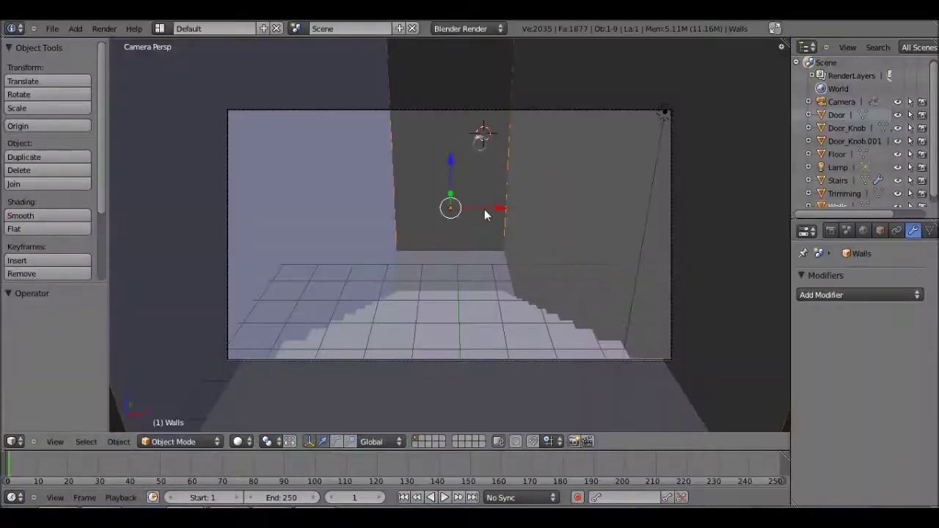
Add a new material to the corridor's walls object and name it Walls
scroll(880, 223, down, 2)
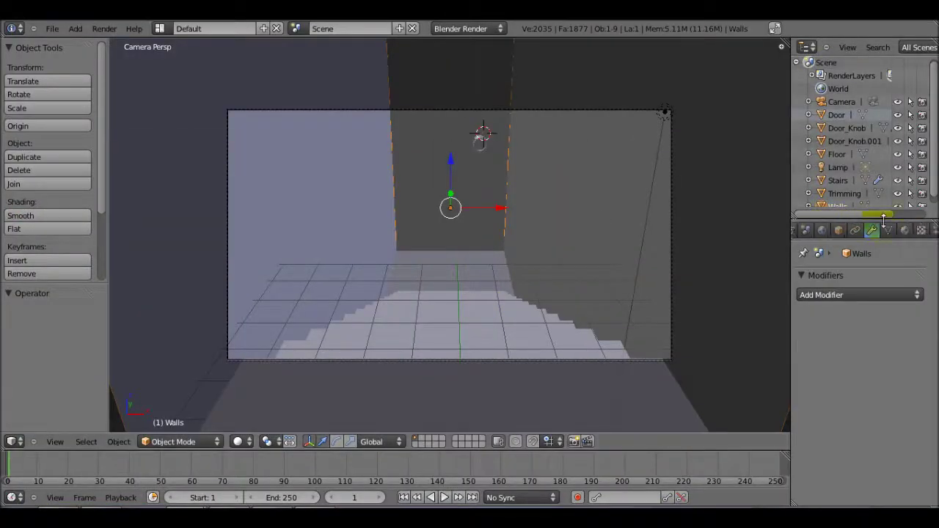
click(904, 231)
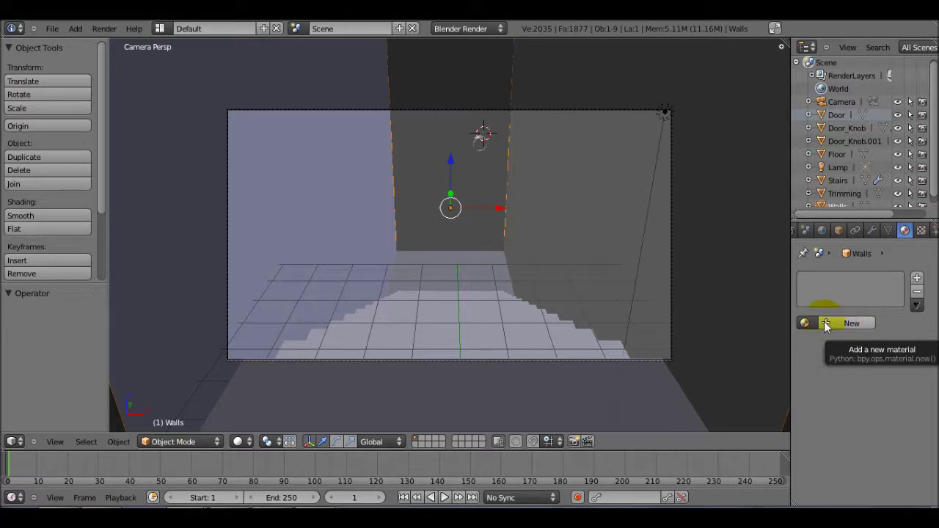
scroll(565, 253, down, 2)
scroll(558, 246, up, 3)
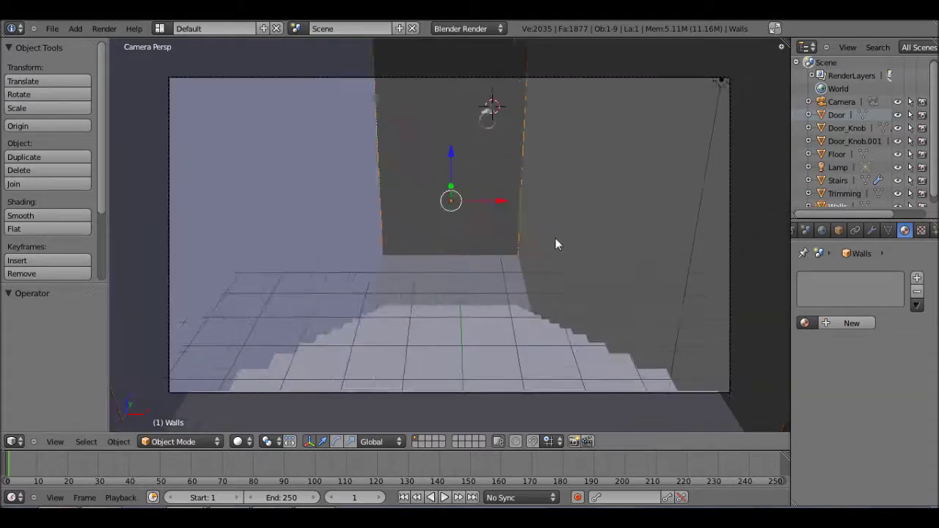
right_click(430, 205)
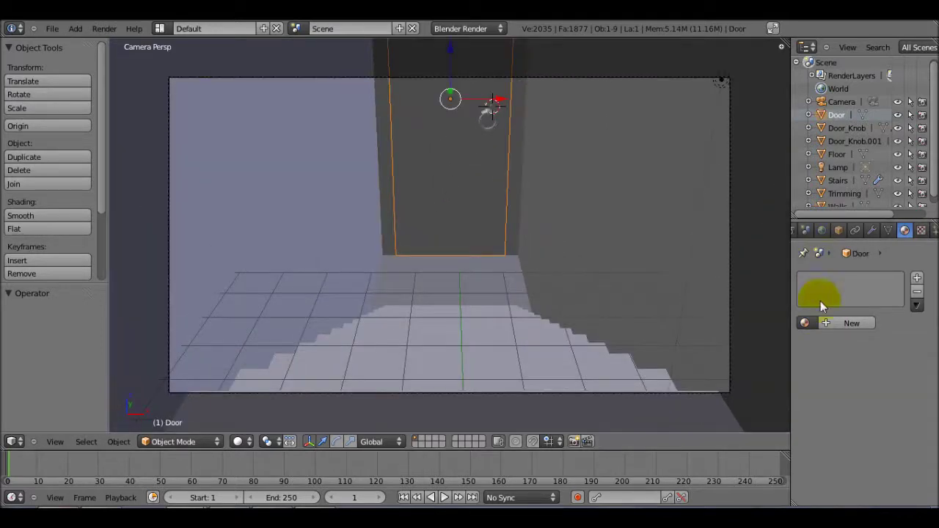
click(850, 324)
right_click(568, 167)
scroll(567, 167, down, 4)
scroll(567, 167, up, 2)
click(851, 323)
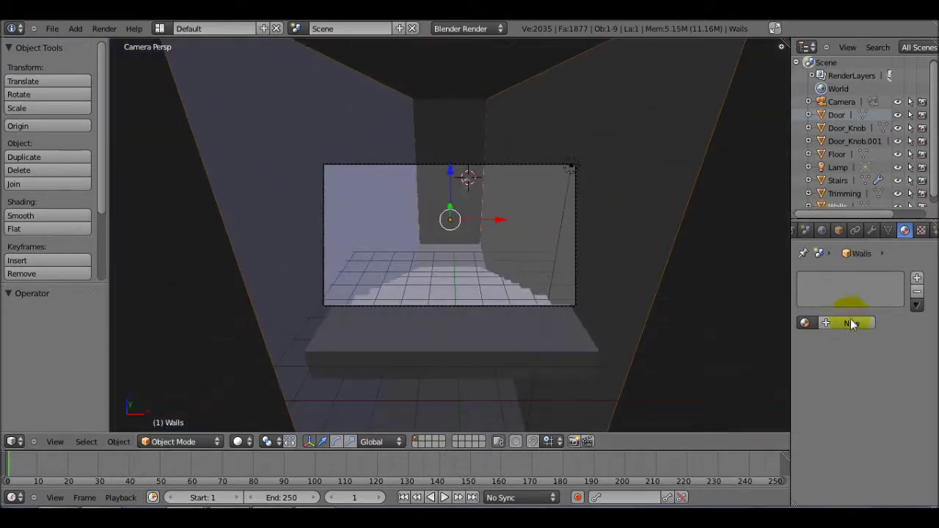
click(830, 327)
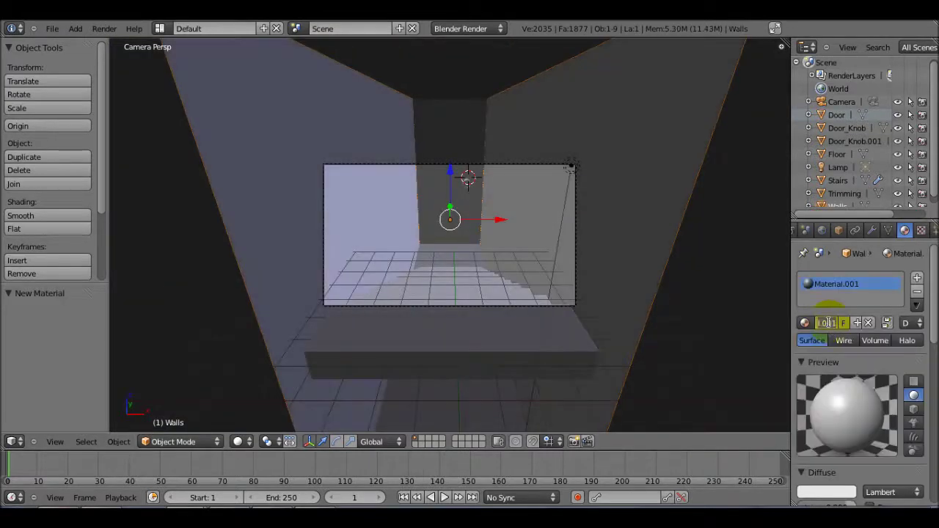
text(Walls)
key(Return)
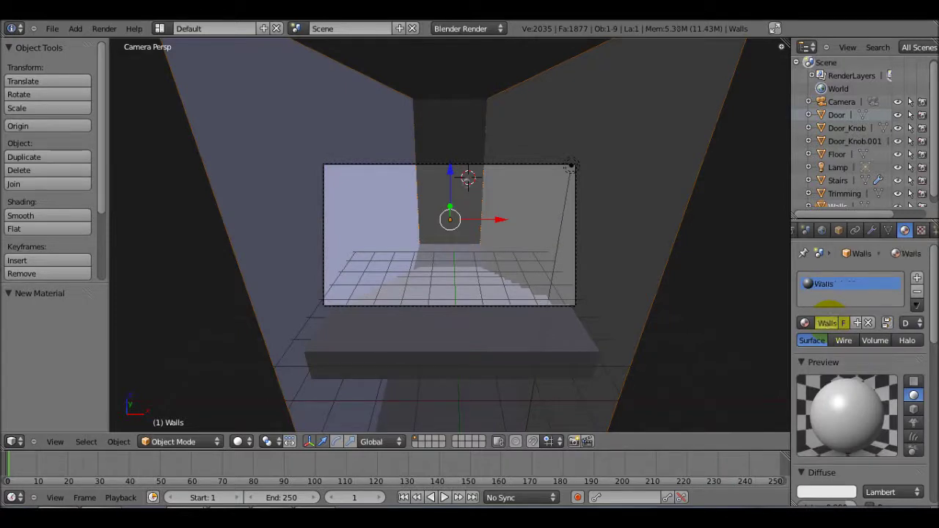
Add an Image or Movie texture named walls to the Walls material and open the file browser for its image
click(922, 230)
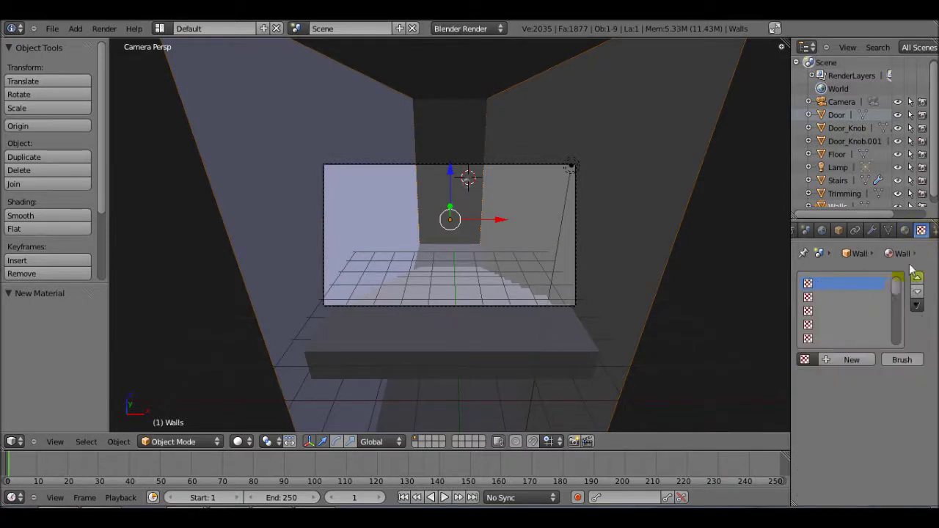
click(822, 360)
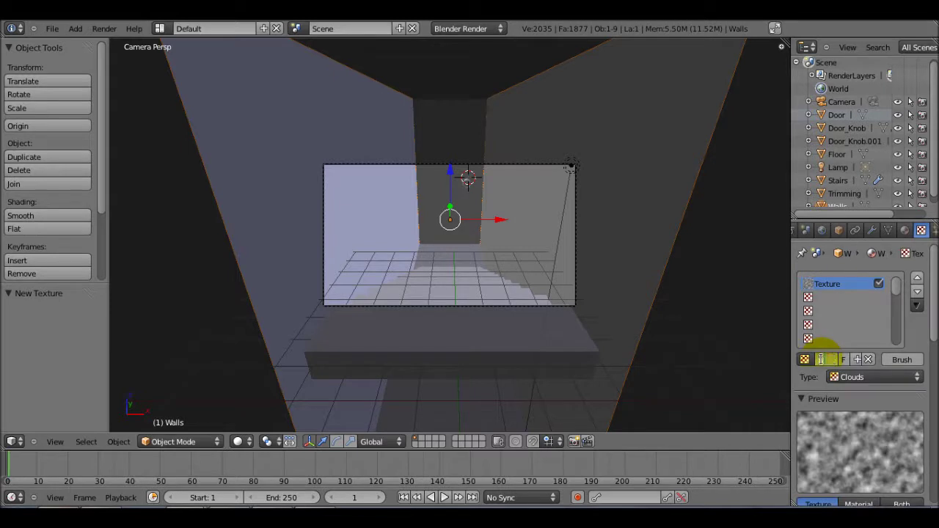
click(876, 376)
click(860, 289)
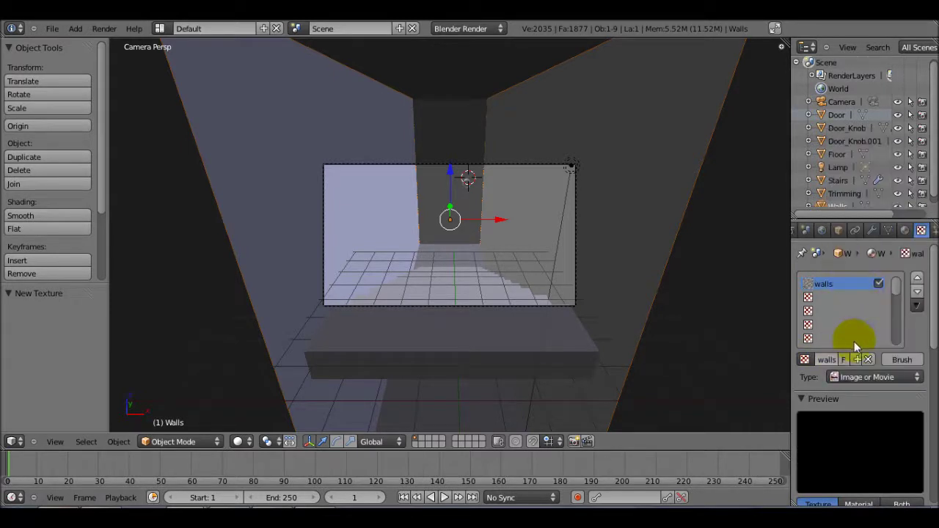
scroll(885, 397, down, 4)
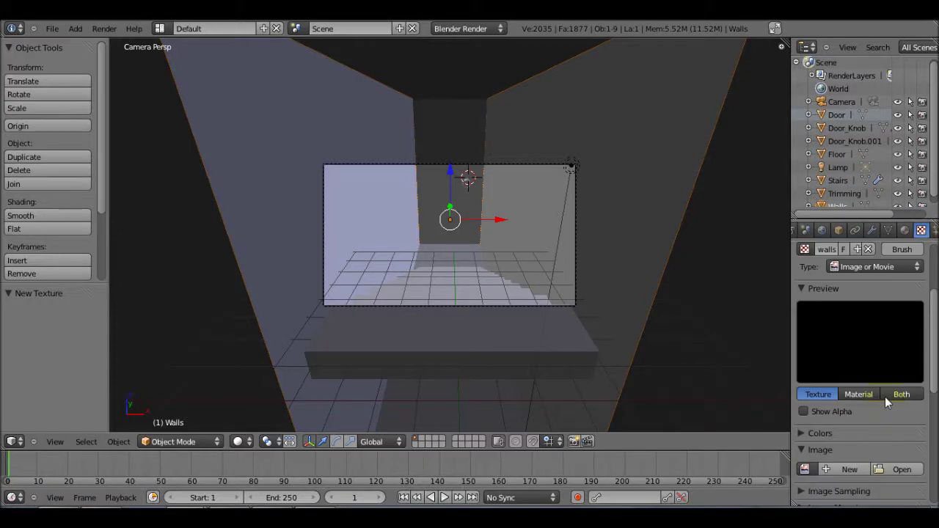
click(902, 470)
click(42, 318)
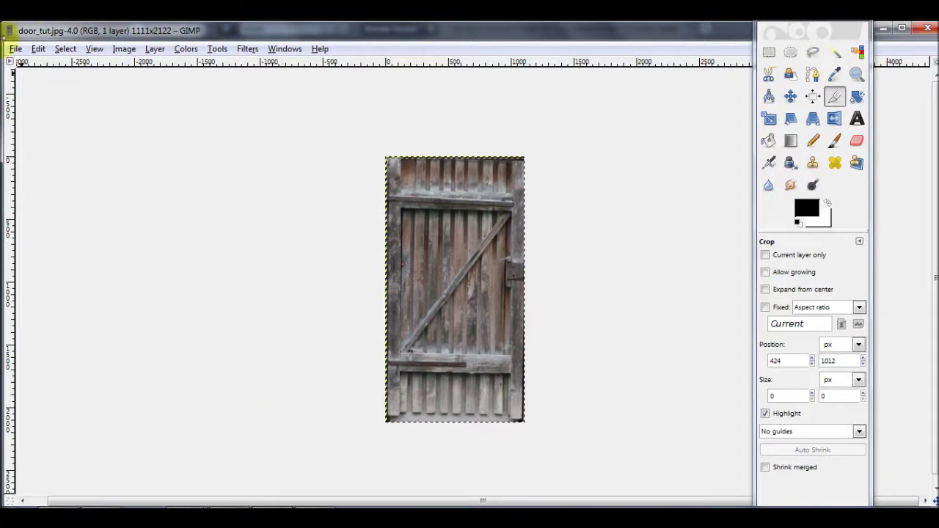
Switch to GIMP and close the door_tut.jpg image
click(15, 49)
click(38, 65)
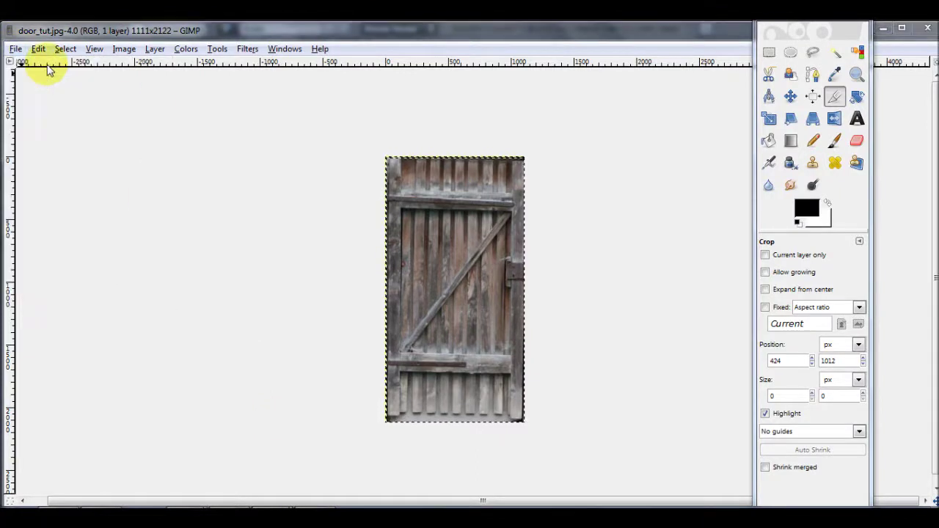
click(324, 275)
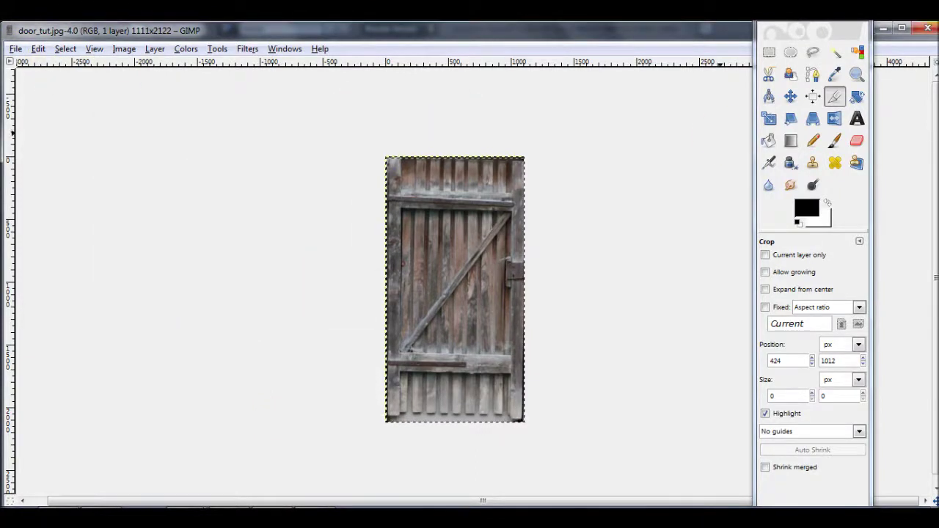
click(928, 27)
Open Ice0030_4_S.jpg from the Blender Textures folder
click(16, 49)
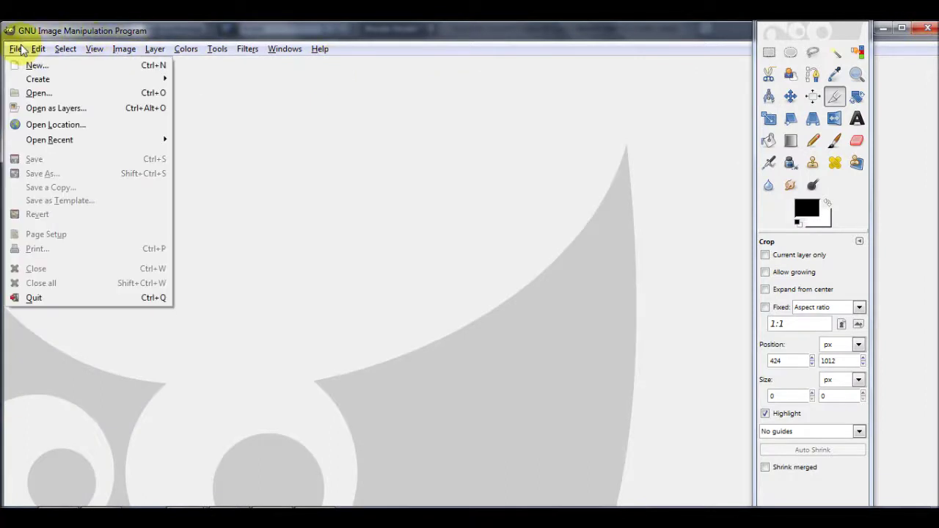
click(44, 93)
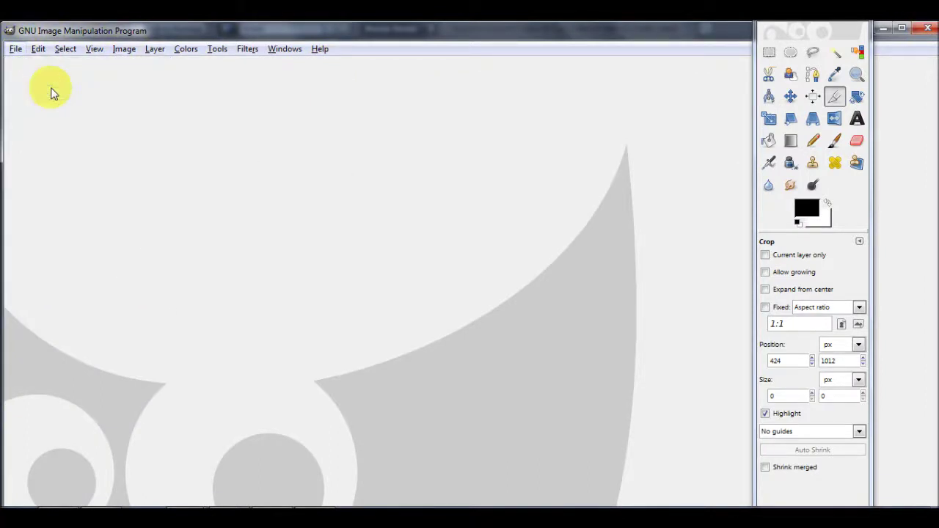
scroll(282, 301, down, 3)
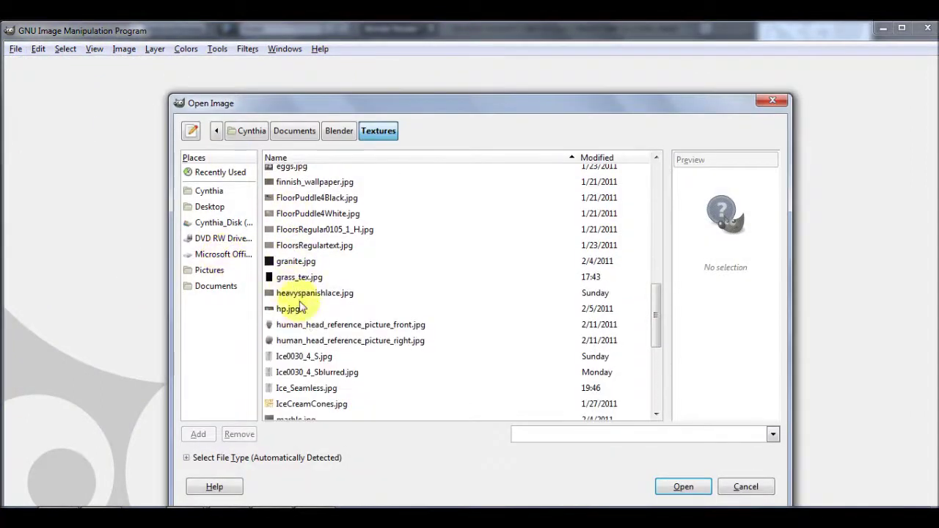
click(332, 358)
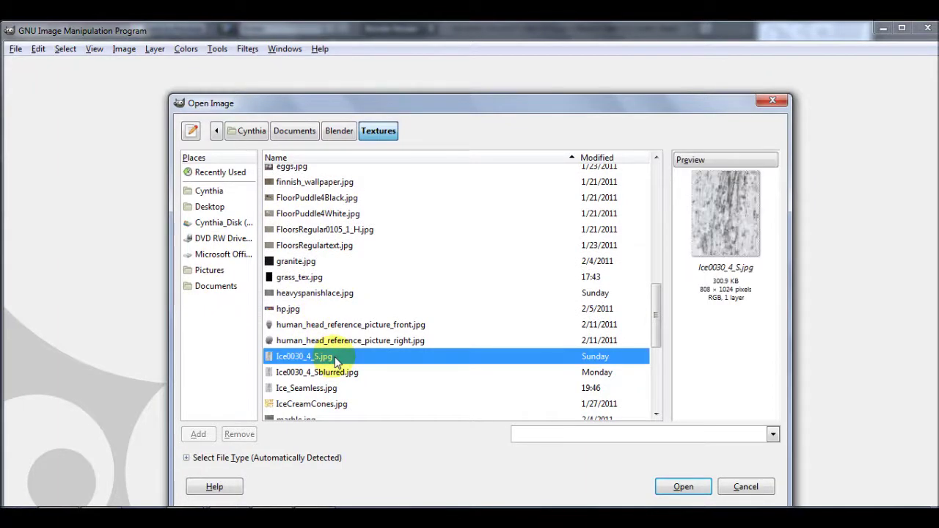
click(671, 488)
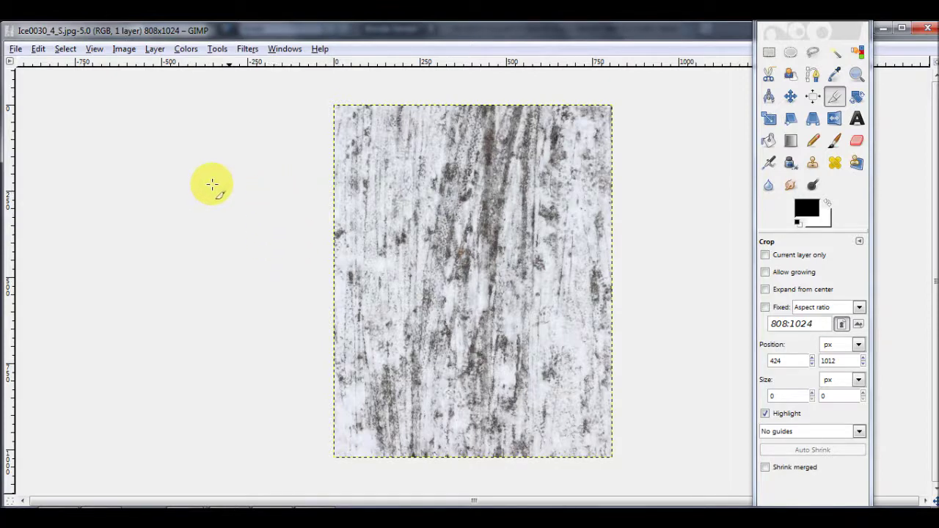
Place a vertical guide about 148 px from the image's left edge and a horizontal guide about 880 px below its top edge
drag(11, 108, 385, 149)
drag(128, 63, 116, 409)
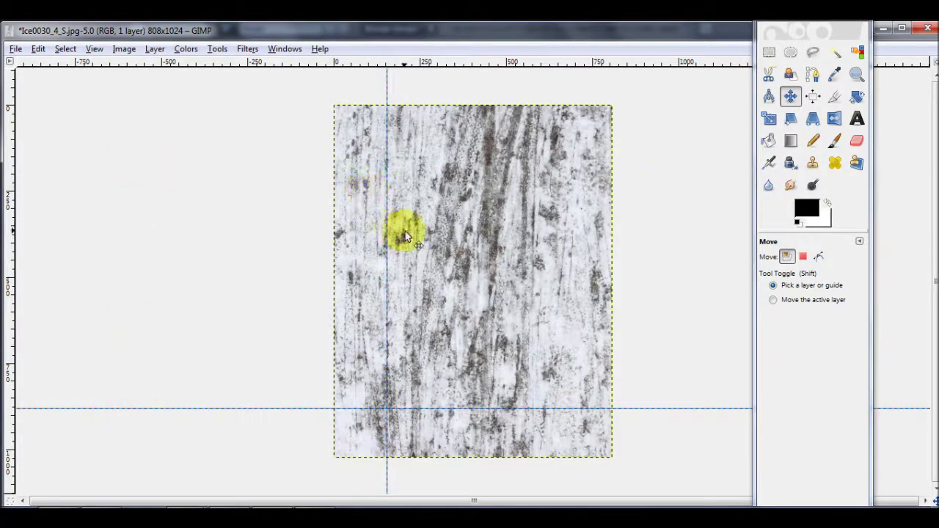
mouse_move(387, 233)
mouse_down()
mouse_move(374, 269)
mouse_move(389, 230)
mouse_up()
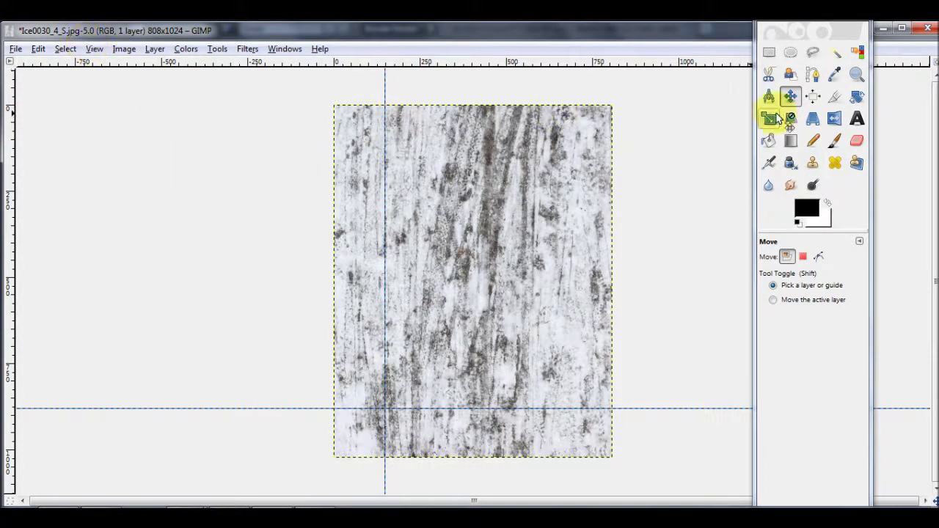
Select the full-height strip between the image's left edge and the vertical guide with Rectangle Select, then copy and paste it
click(769, 53)
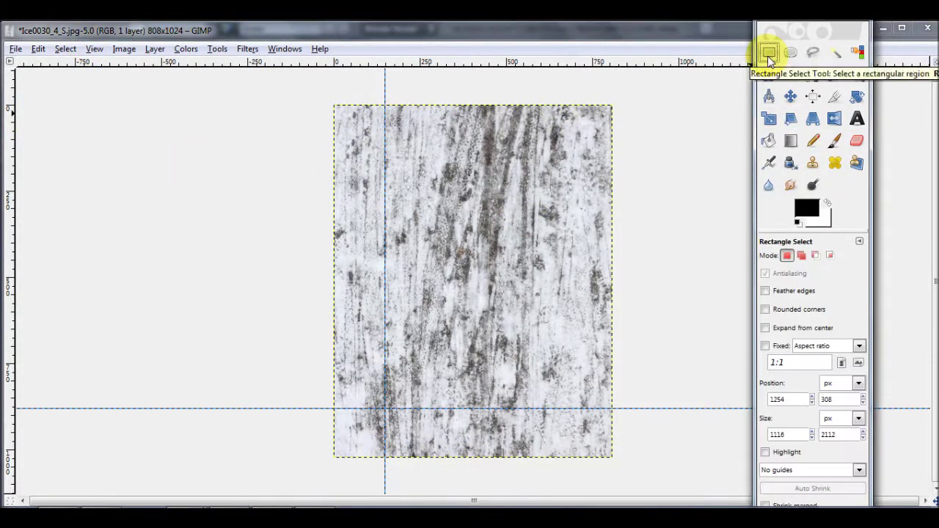
drag(332, 102, 381, 453)
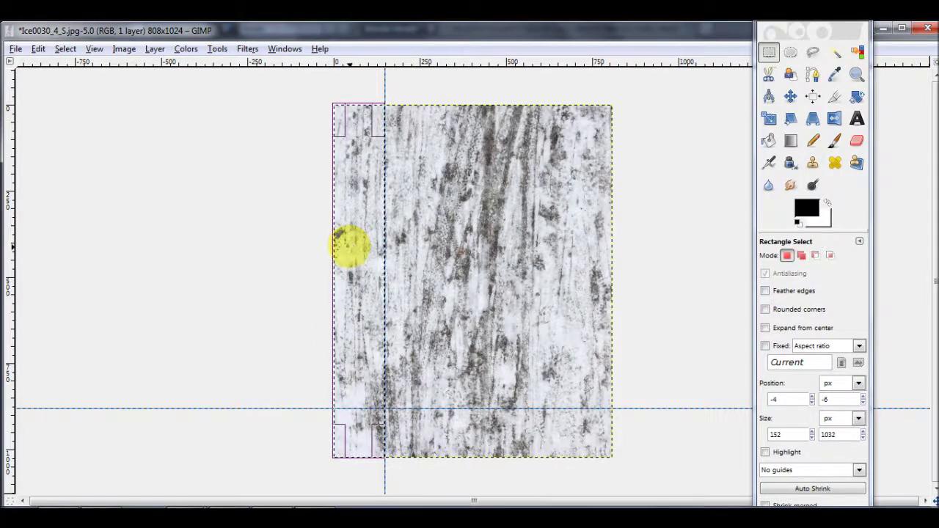
key(ctrl+c)
key(ctrl+v)
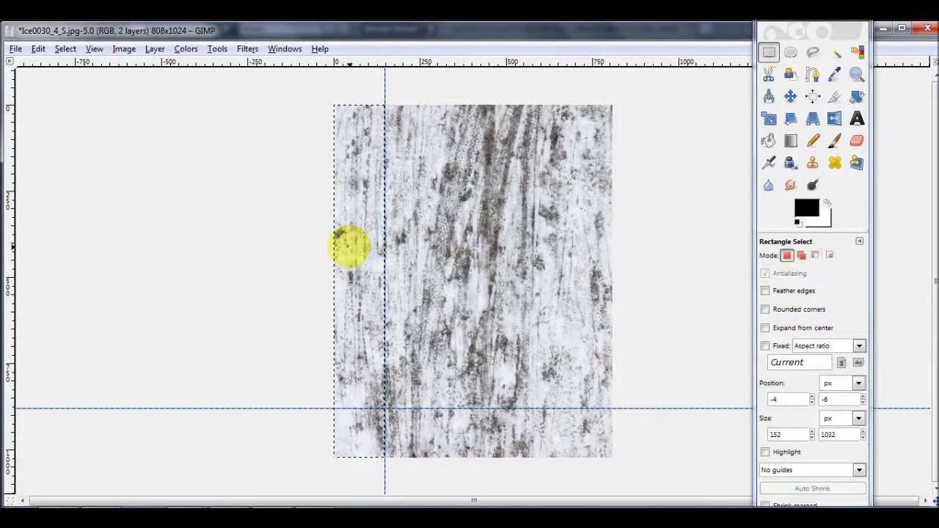
Move the pasted strip flush against the image's right edge and turn the floating selection into a new layer
click(790, 96)
drag(342, 212, 568, 211)
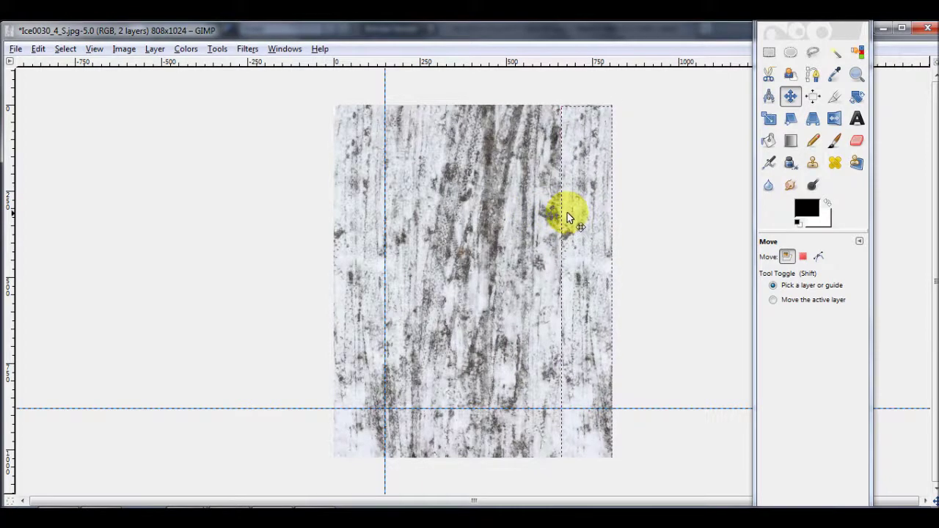
drag(569, 216, 570, 217)
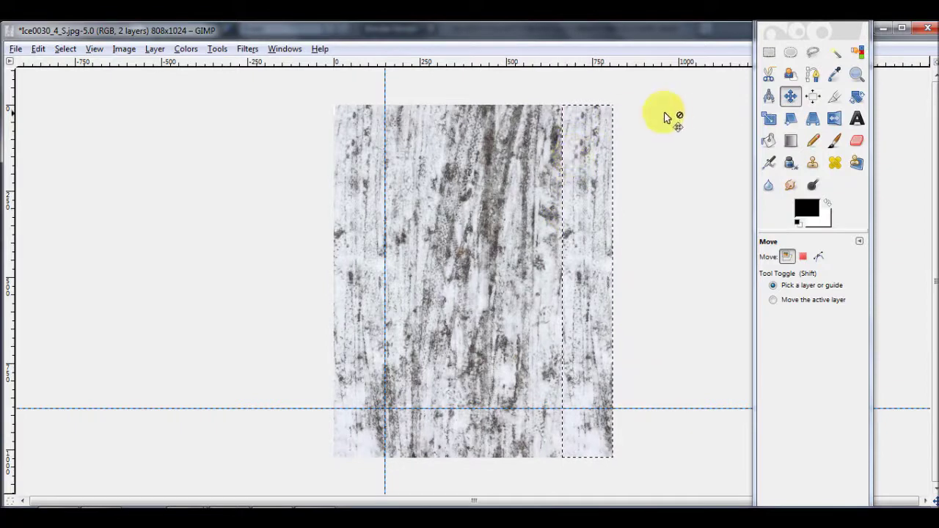
click(154, 48)
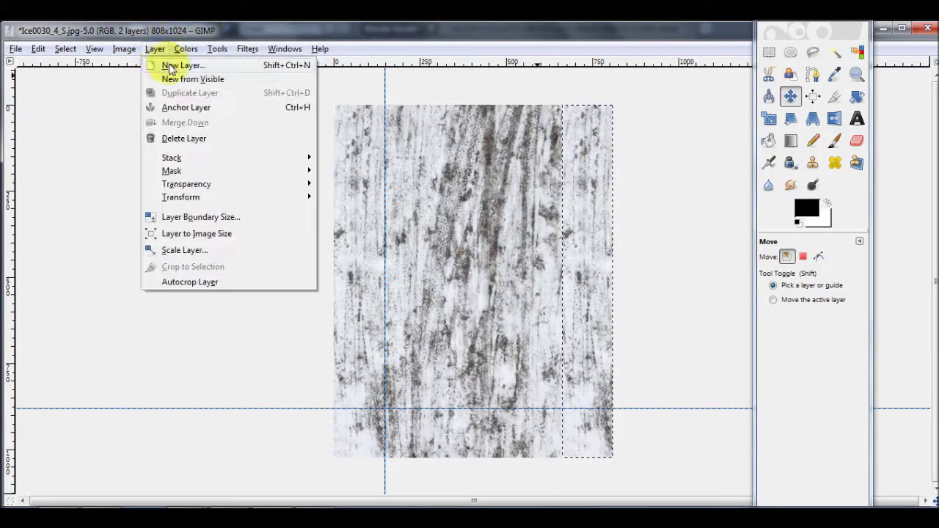
click(176, 71)
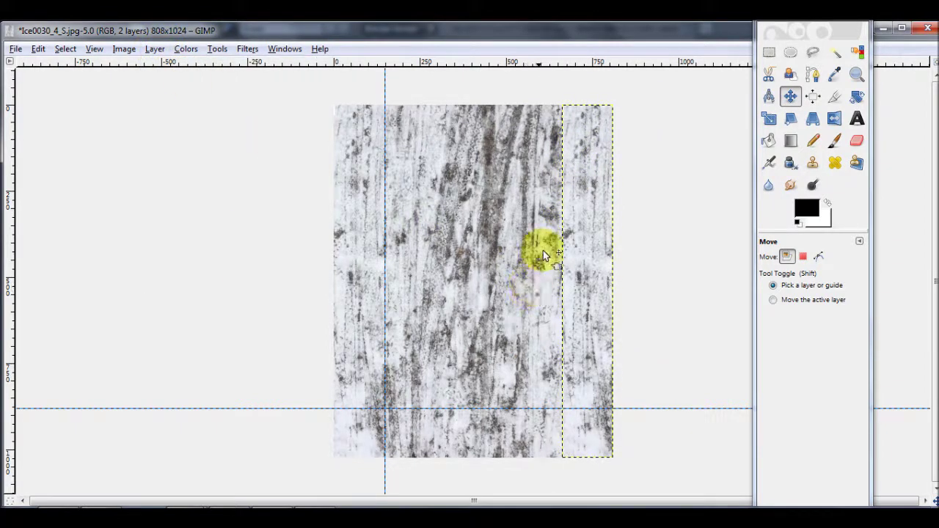
Blend the pasted strip's inner edge using the Eraser with the Circle Fuzzy (17) brush, and merge the layer down
click(857, 140)
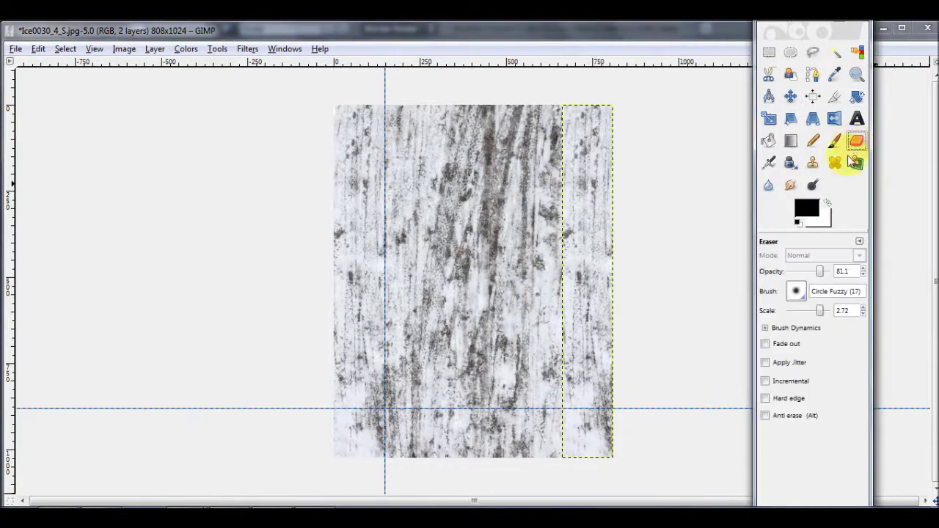
click(796, 292)
click(801, 252)
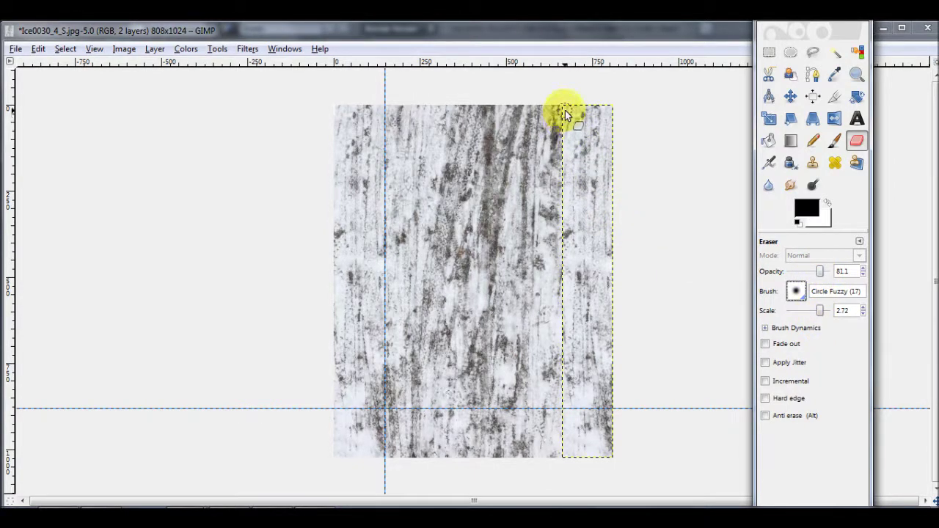
drag(565, 110, 562, 281)
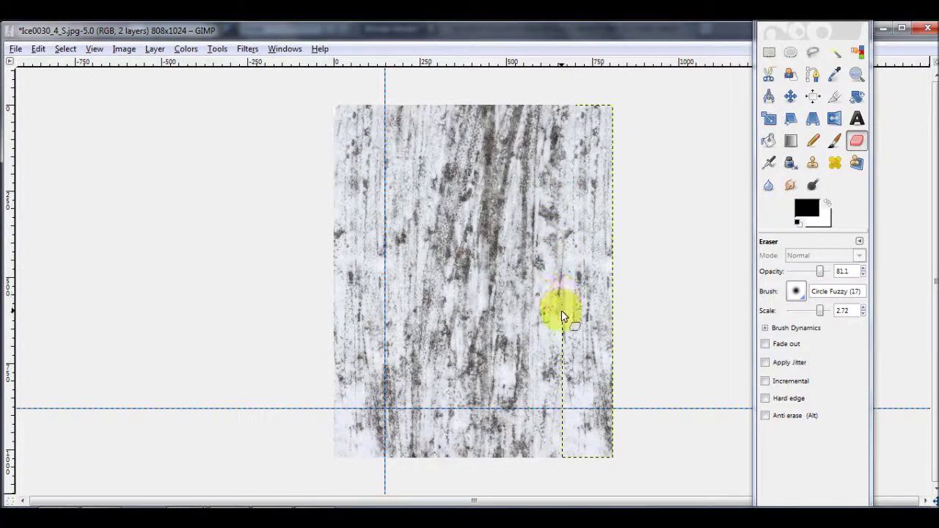
mouse_move(564, 323)
mouse_down()
mouse_move(561, 392)
mouse_move(571, 378)
mouse_move(572, 388)
mouse_move(563, 391)
mouse_move(563, 426)
mouse_move(576, 461)
mouse_move(551, 460)
mouse_move(607, 445)
mouse_move(604, 348)
mouse_move(594, 437)
mouse_move(591, 366)
mouse_move(571, 416)
mouse_move(616, 475)
mouse_move(614, 186)
mouse_move(609, 288)
mouse_move(592, 166)
mouse_move(599, 346)
mouse_move(595, 209)
mouse_move(576, 264)
mouse_move(590, 338)
mouse_move(588, 227)
mouse_move(588, 358)
mouse_move(580, 274)
mouse_move(584, 349)
mouse_move(565, 251)
mouse_up()
drag(578, 321, 580, 273)
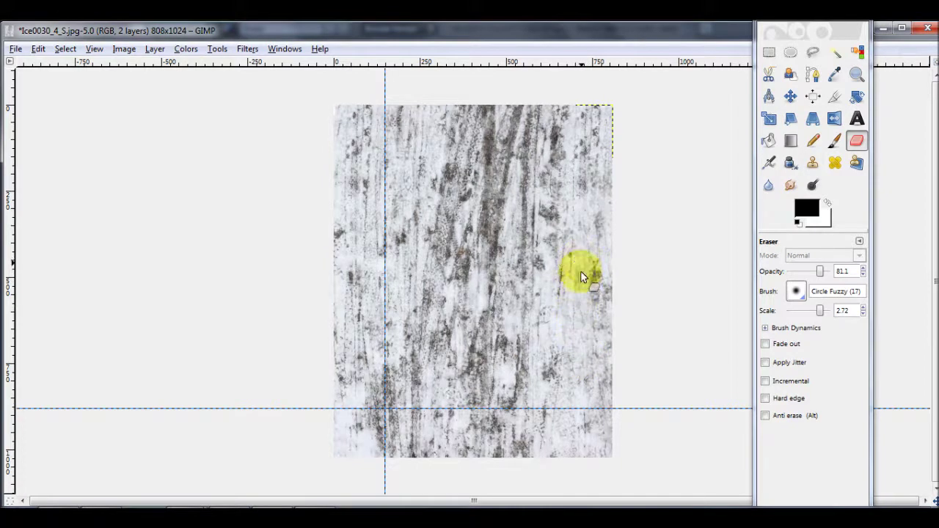
mouse_move(582, 322)
mouse_down()
mouse_move(579, 101)
mouse_move(557, 108)
mouse_move(566, 118)
mouse_move(566, 161)
mouse_move(569, 142)
mouse_move(558, 146)
mouse_move(559, 181)
mouse_up()
mouse_move(566, 225)
mouse_down()
mouse_move(558, 265)
mouse_move(563, 277)
mouse_move(563, 240)
mouse_move(562, 473)
mouse_move(566, 277)
mouse_up()
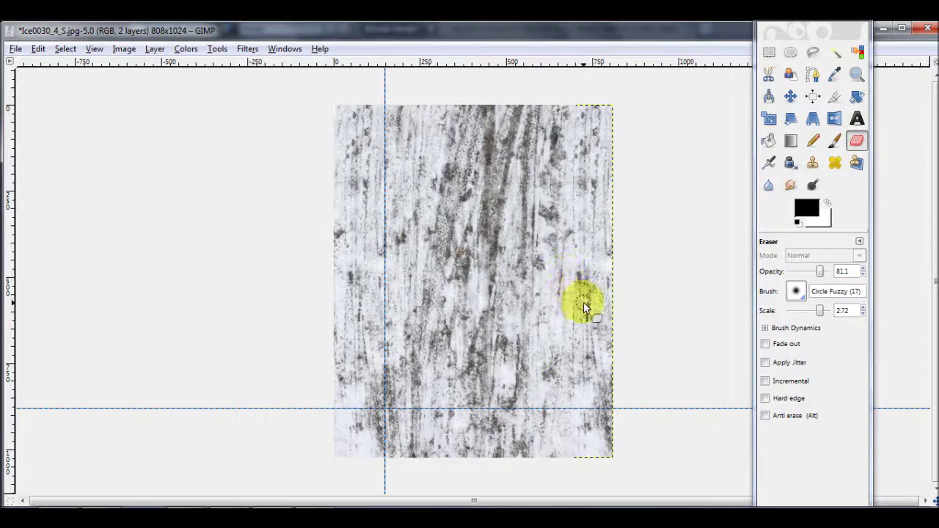
drag(572, 314, 580, 324)
mouse_move(573, 274)
mouse_down()
mouse_move(563, 237)
mouse_move(566, 210)
mouse_move(578, 207)
mouse_move(587, 120)
mouse_move(608, 125)
mouse_move(606, 455)
mouse_move(574, 59)
mouse_move(600, 456)
mouse_move(593, 472)
mouse_move(562, 349)
mouse_up()
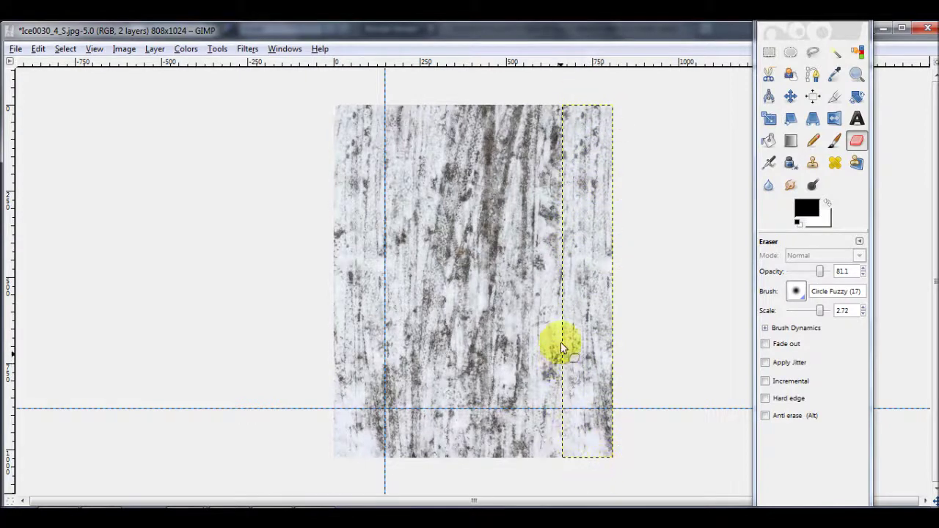
click(154, 49)
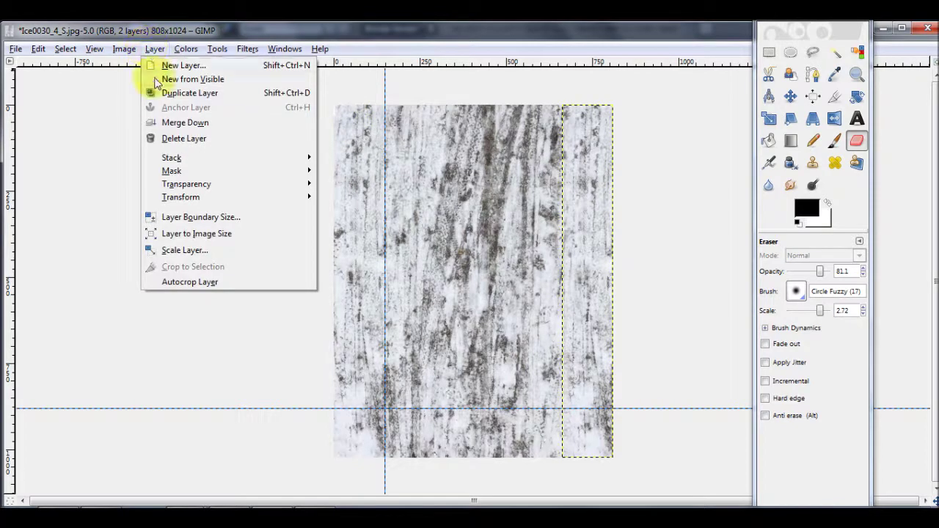
click(187, 123)
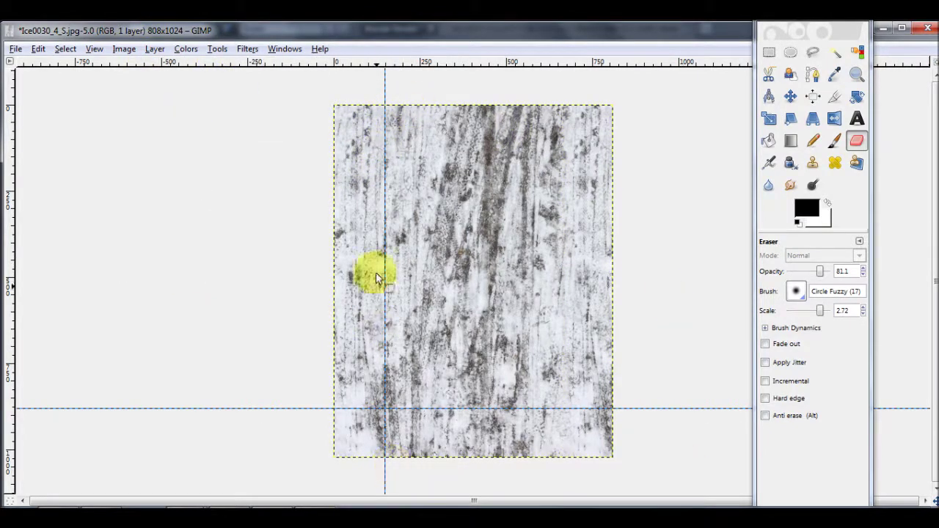
Select the full-width strip below the horizontal guide, about 810 by 144 px, with Rectangle Select, then copy and paste it
click(769, 52)
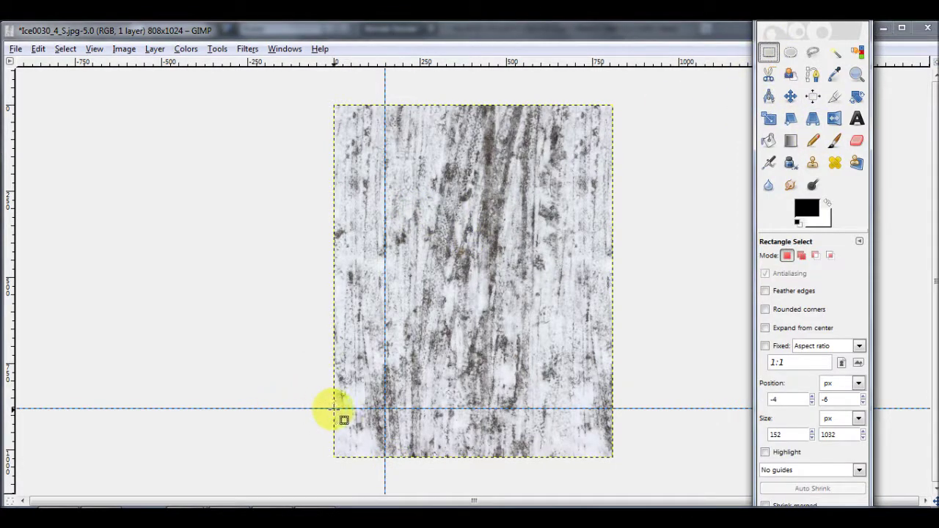
drag(334, 409, 608, 451)
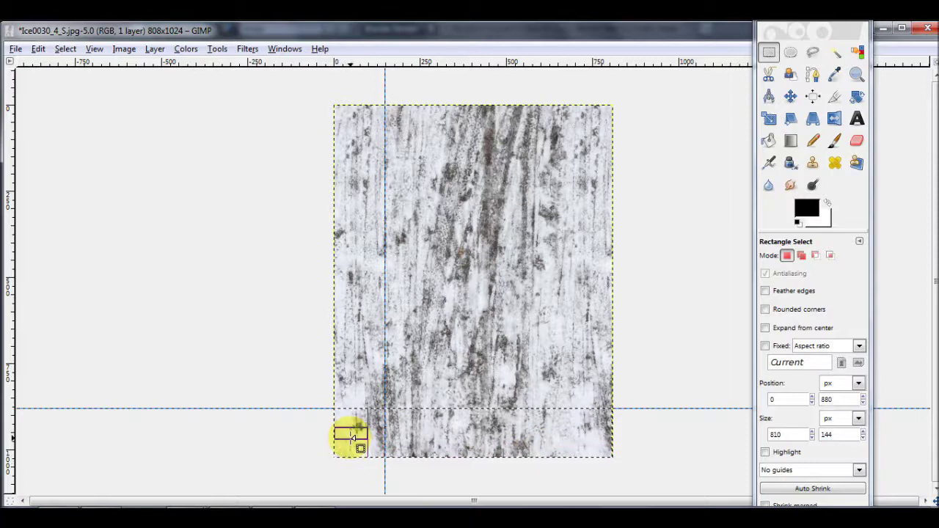
key(ctrl)
key(ctrl+c)
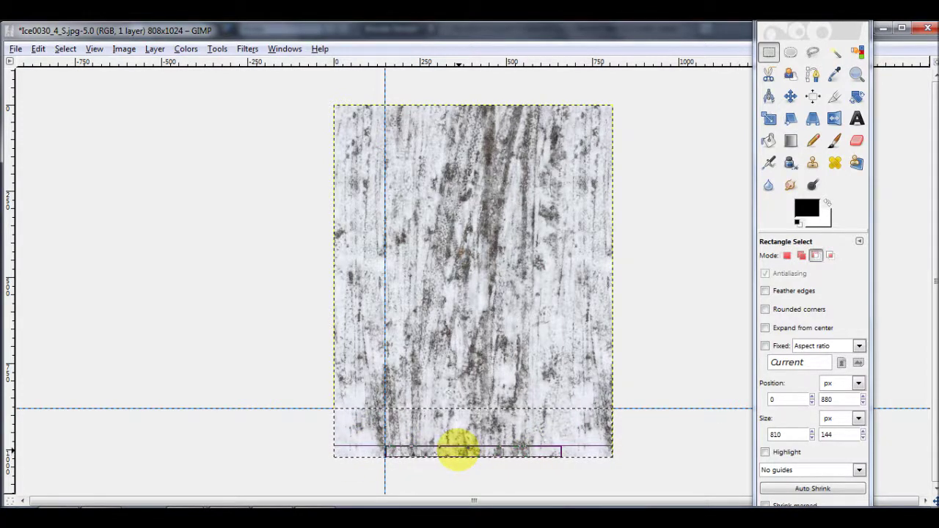
key(ctrl+v)
Move the pasted strip flush against the image's upper edge and turn the floating selection into a new layer
click(790, 96)
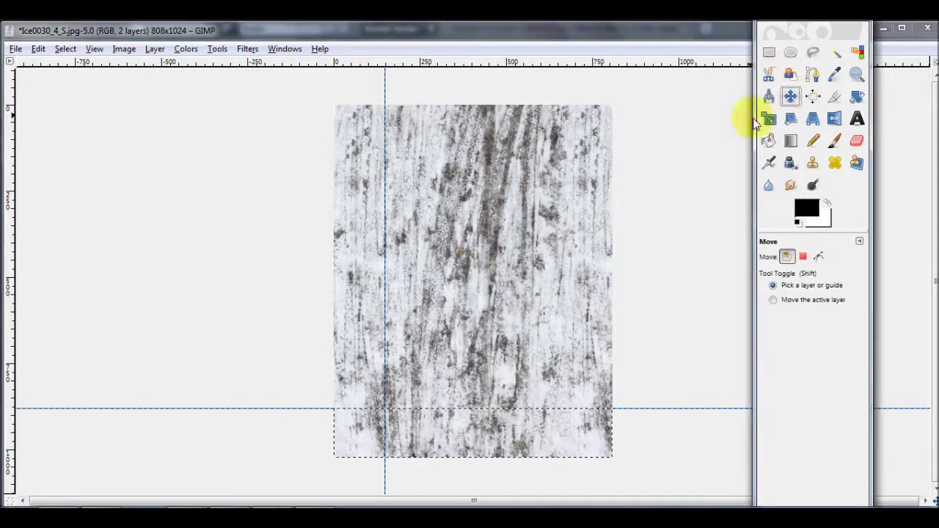
drag(476, 430, 476, 126)
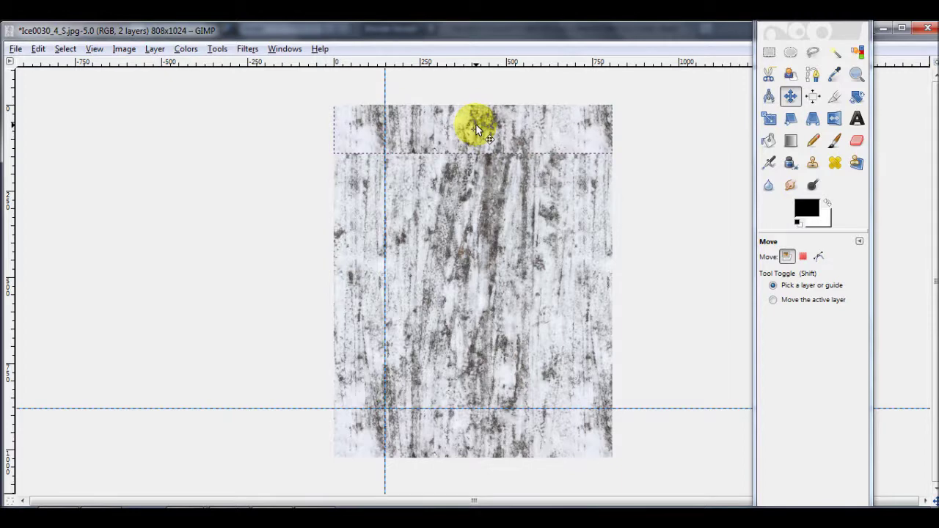
drag(476, 127, 477, 124)
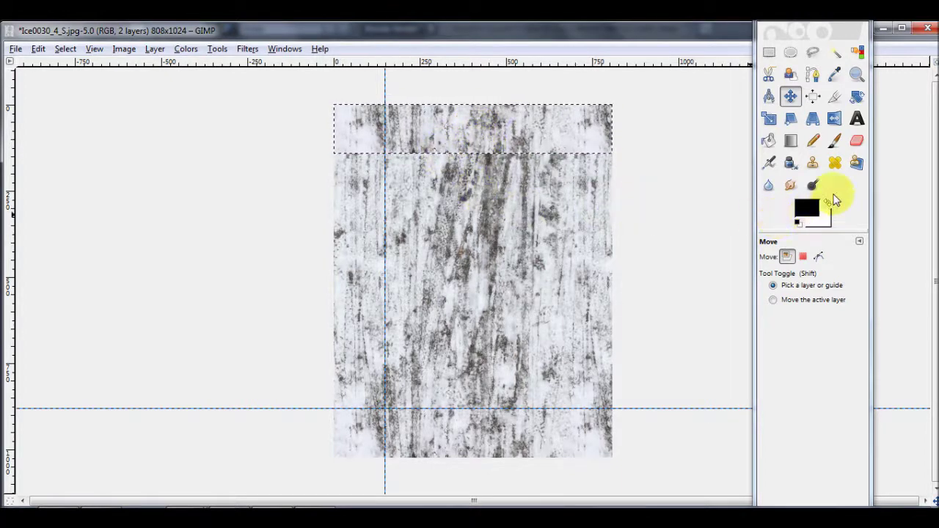
click(856, 140)
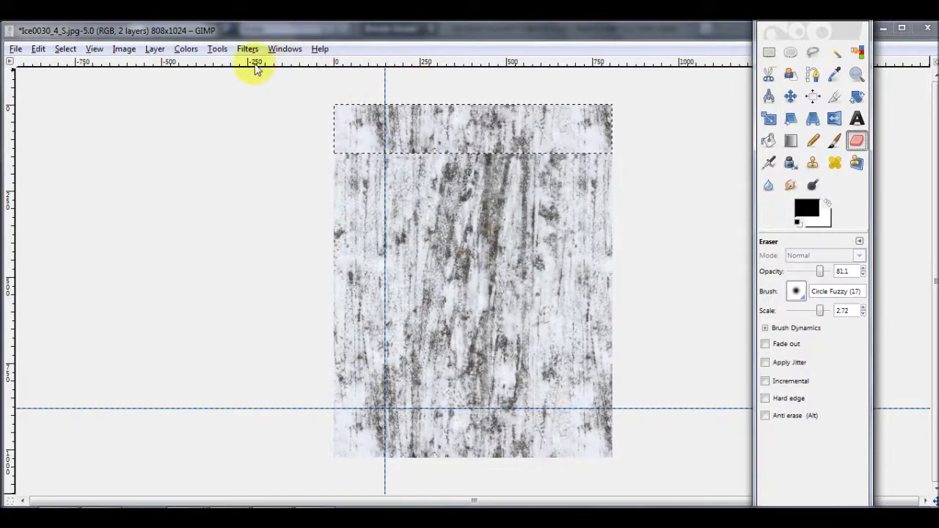
click(154, 49)
click(168, 64)
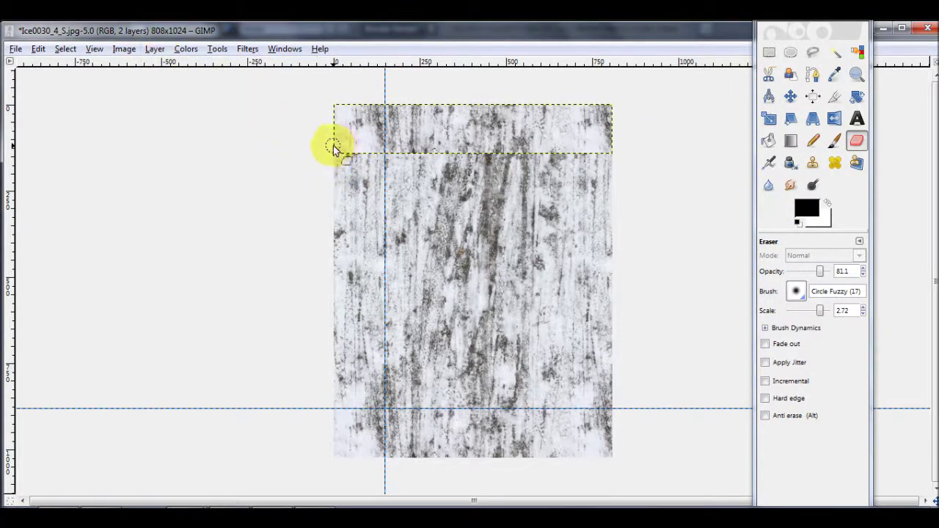
mouse_move(339, 158)
mouse_down()
mouse_move(497, 152)
mouse_move(397, 155)
mouse_move(443, 154)
mouse_up()
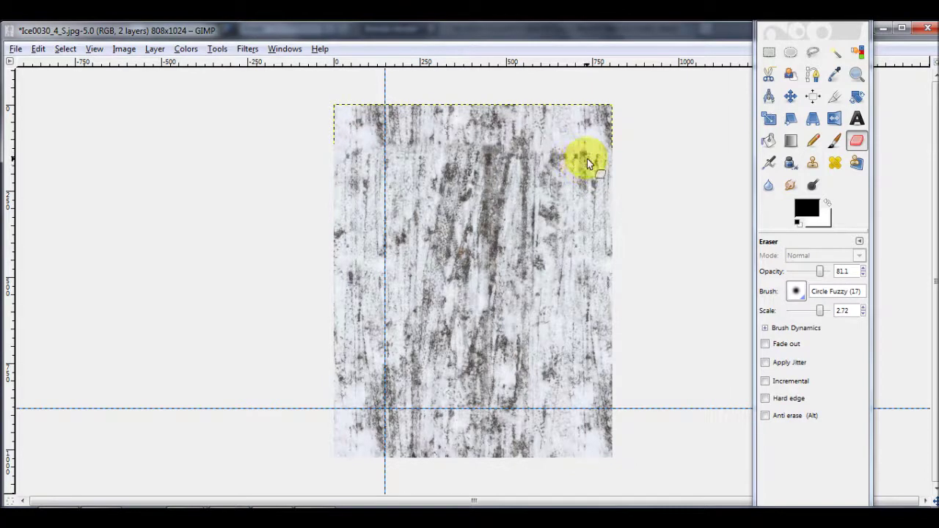
drag(617, 158, 553, 157)
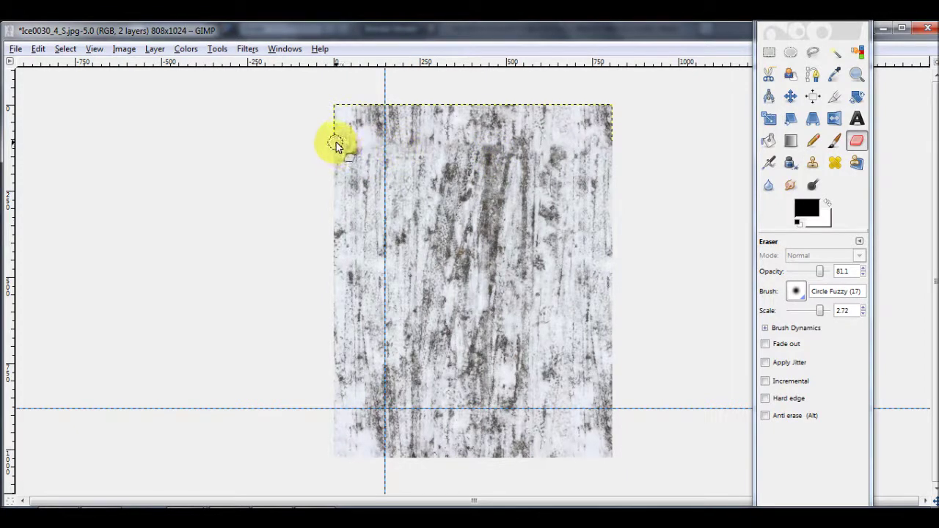
key(ctrl+z)
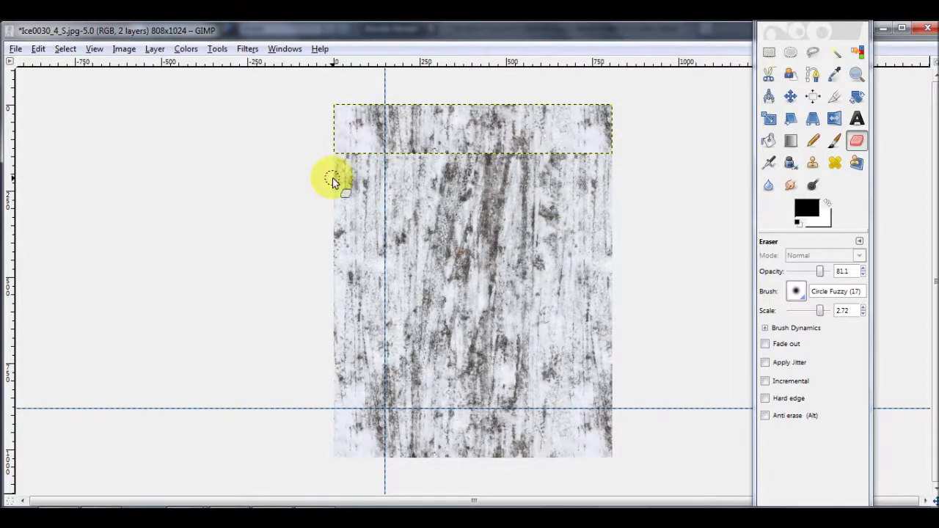
Erase along the lower edge of the strip at the image's top to blend it into the texture below
mouse_move(338, 162)
mouse_down()
mouse_move(334, 107)
mouse_move(340, 157)
mouse_move(421, 155)
mouse_move(346, 152)
mouse_move(347, 160)
mouse_move(346, 140)
mouse_move(352, 165)
mouse_move(348, 131)
mouse_move(349, 213)
mouse_move(349, 178)
mouse_move(385, 164)
mouse_move(432, 163)
mouse_move(410, 156)
mouse_move(467, 160)
mouse_move(418, 151)
mouse_move(417, 163)
mouse_move(494, 170)
mouse_move(466, 153)
mouse_move(522, 160)
mouse_move(477, 157)
mouse_move(488, 162)
mouse_move(484, 148)
mouse_move(507, 173)
mouse_move(505, 154)
mouse_move(541, 162)
mouse_move(523, 139)
mouse_move(566, 158)
mouse_move(517, 159)
mouse_move(579, 156)
mouse_move(596, 165)
mouse_move(582, 167)
mouse_move(548, 151)
mouse_move(596, 155)
mouse_move(555, 204)
mouse_move(444, 184)
mouse_move(479, 309)
mouse_move(516, 303)
mouse_up()
mouse_move(390, 224)
mouse_down()
mouse_move(360, 193)
mouse_move(356, 367)
mouse_move(367, 248)
mouse_move(387, 373)
mouse_move(566, 376)
mouse_move(629, 407)
mouse_move(609, 273)
mouse_move(569, 251)
mouse_move(525, 246)
mouse_move(523, 315)
mouse_move(535, 315)
mouse_move(552, 313)
mouse_move(296, 270)
mouse_move(350, 384)
mouse_move(421, 309)
mouse_move(425, 290)
mouse_move(3, 136)
mouse_up()
Save Ice0030_4_S.jpg, exporting it as a flattened JPEG, and switch to Blender
click(15, 49)
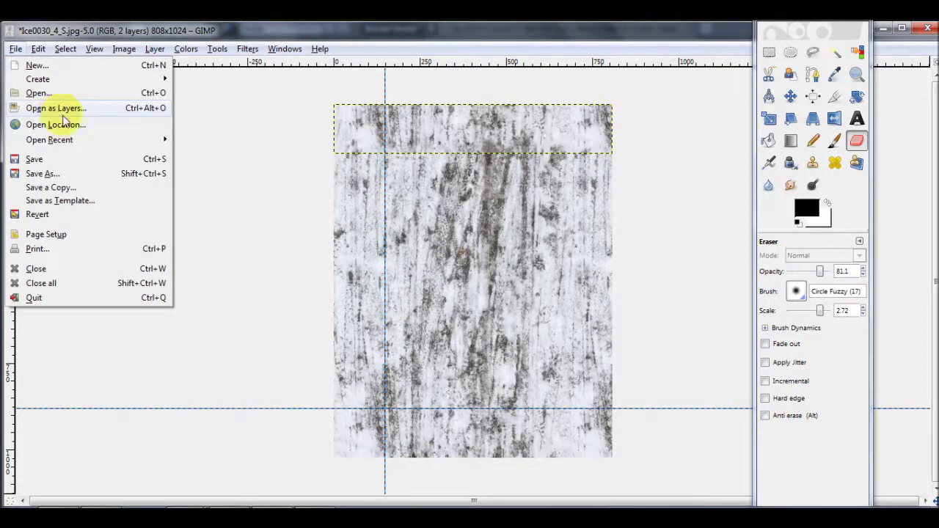
click(68, 160)
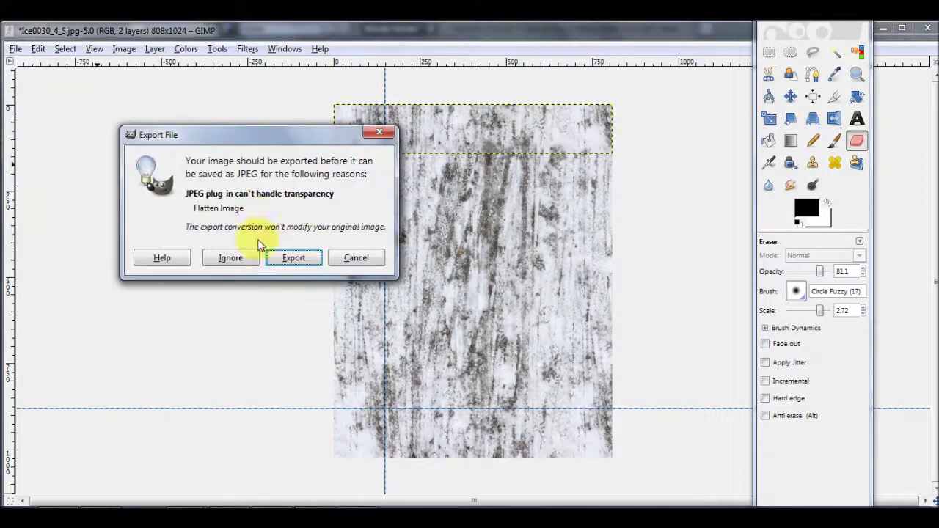
click(292, 258)
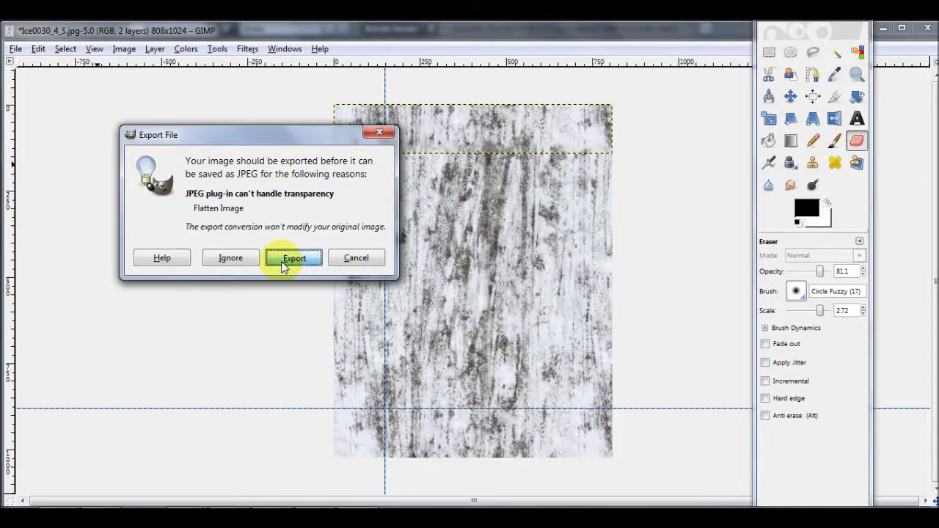
click(130, 190)
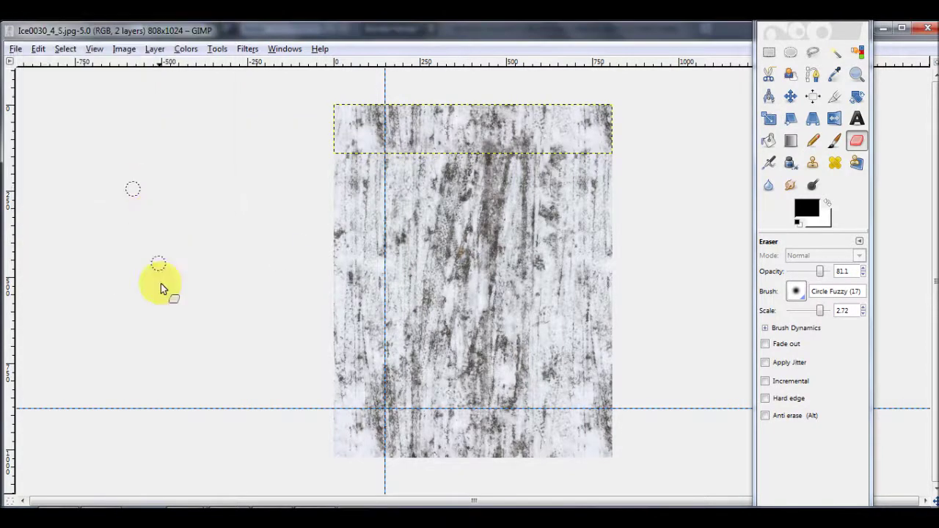
click(210, 499)
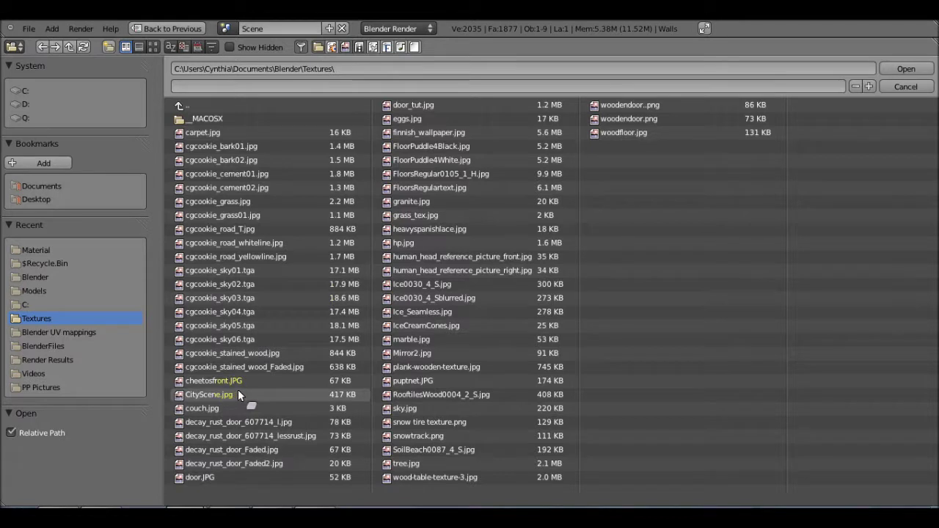
click(180, 118)
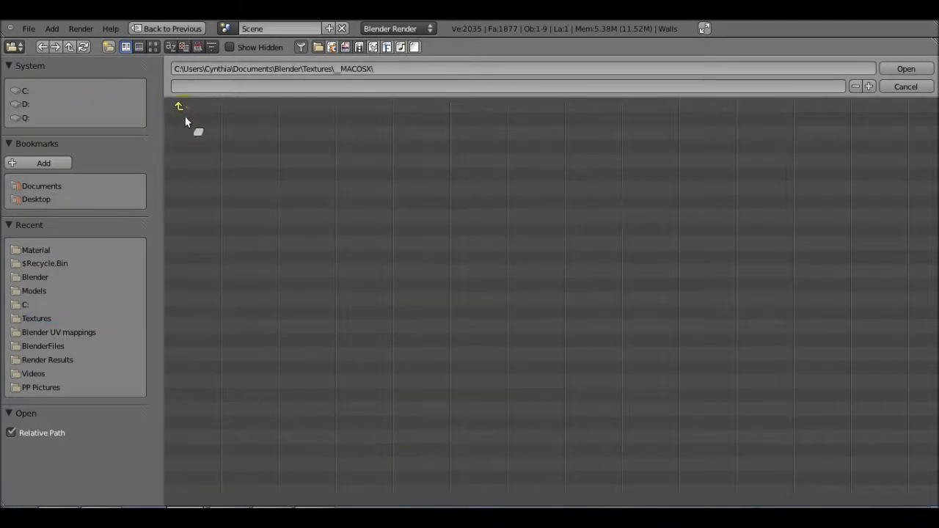
click(46, 277)
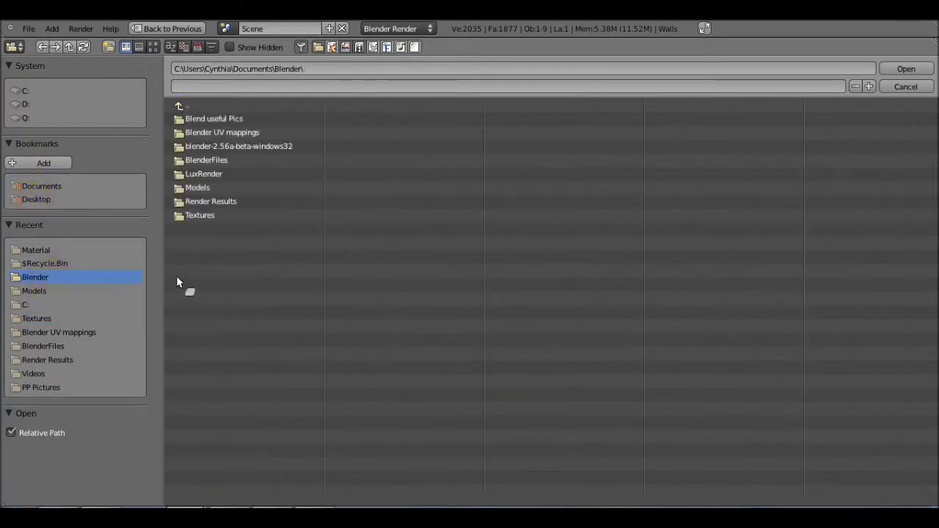
click(198, 215)
double_click(198, 211)
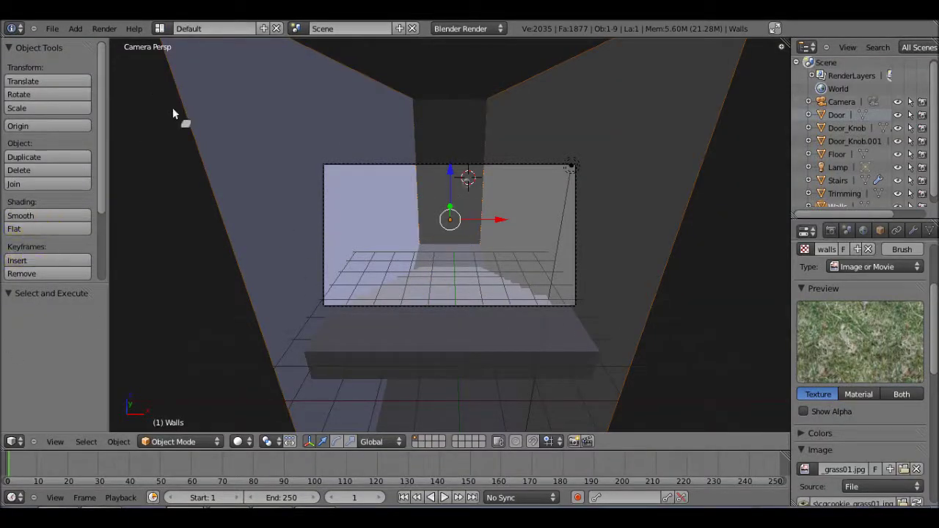
Load Ice0030_4_S.jpg from the Textures folder as the walls texture image, and render the scene to check it
click(903, 469)
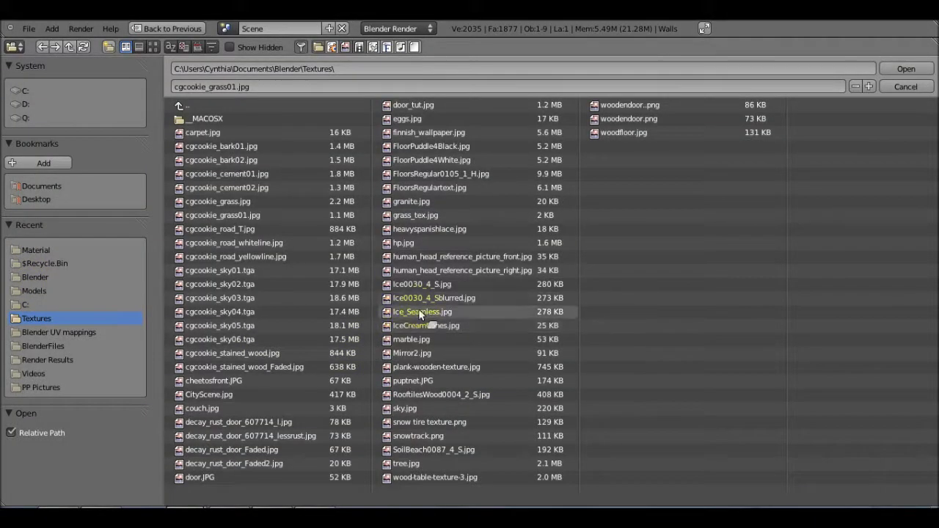
double_click(421, 286)
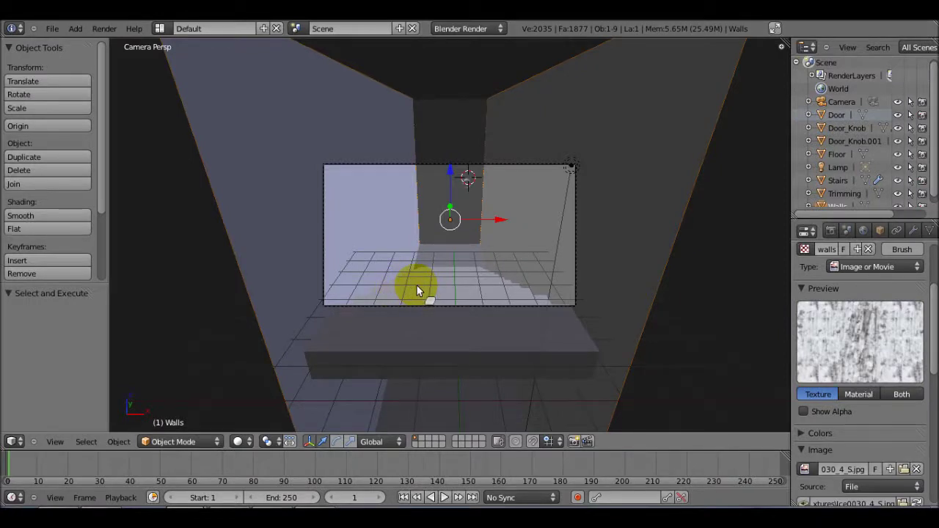
key(F12)
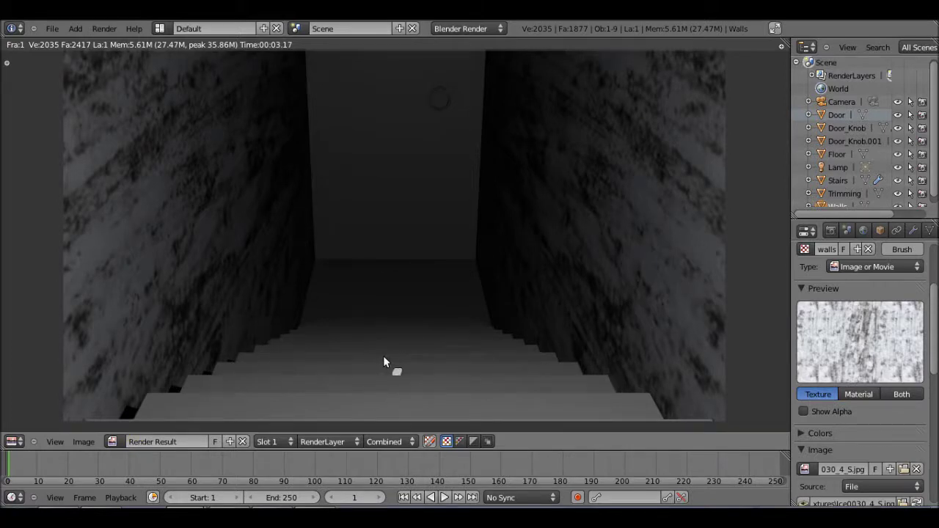
key(Escape)
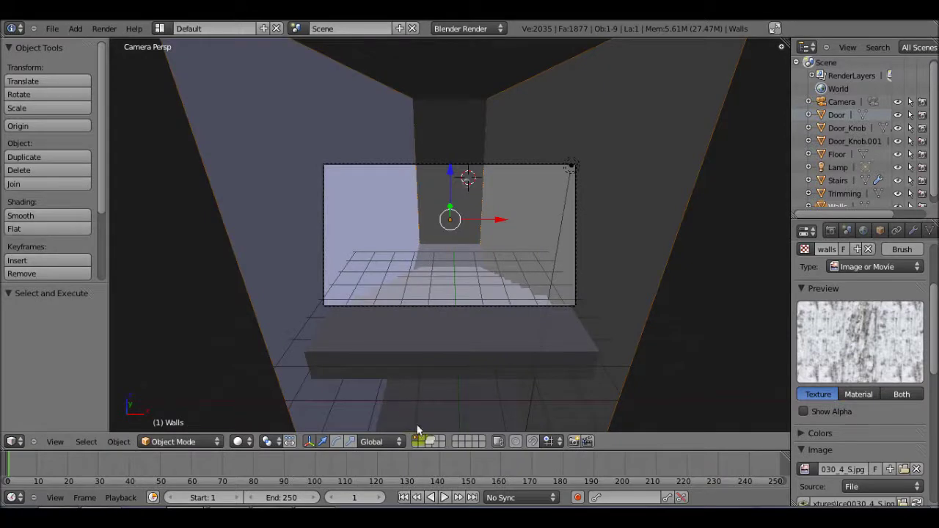
Scale the Stairs object along the X axis by about 1.382 so it widens toward the walls
right_click(452, 282)
click(344, 441)
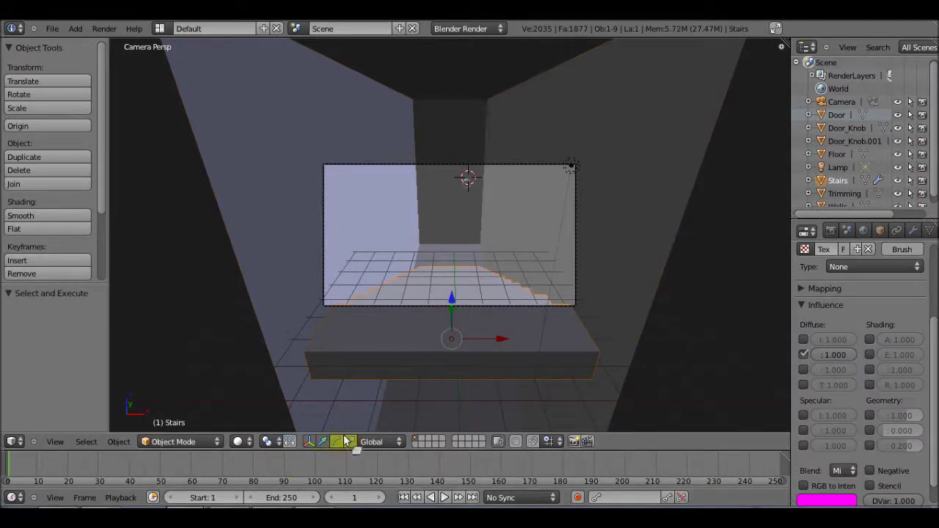
click(351, 442)
mouse_move(504, 345)
mouse_down()
mouse_move(531, 345)
mouse_move(513, 345)
mouse_up()
scroll(473, 336, up, 2)
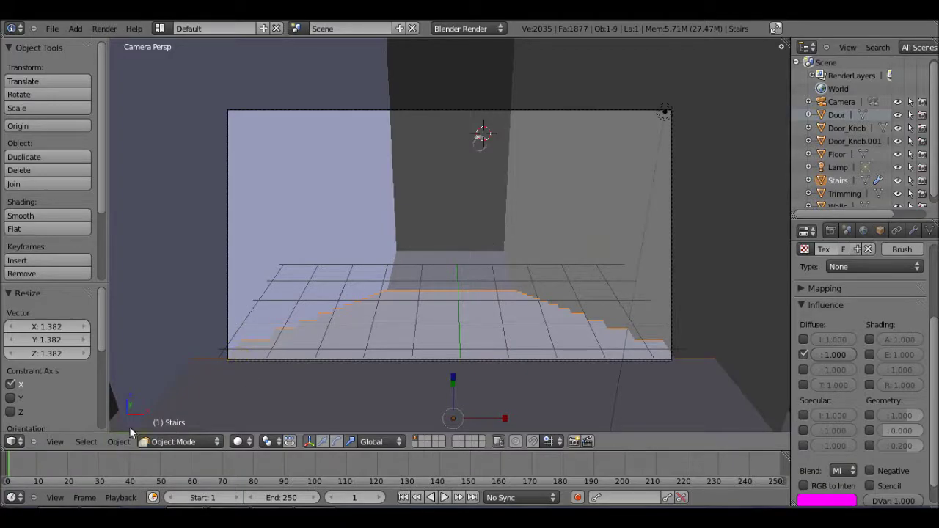
Switch to the browser and bring up the Concrete 2 page of the Blender Open Material Repository
click(78, 456)
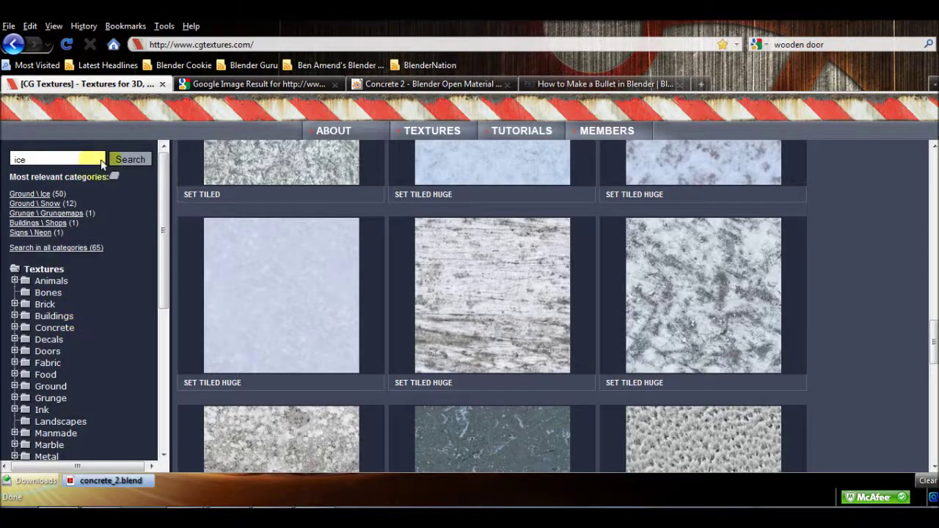
click(426, 84)
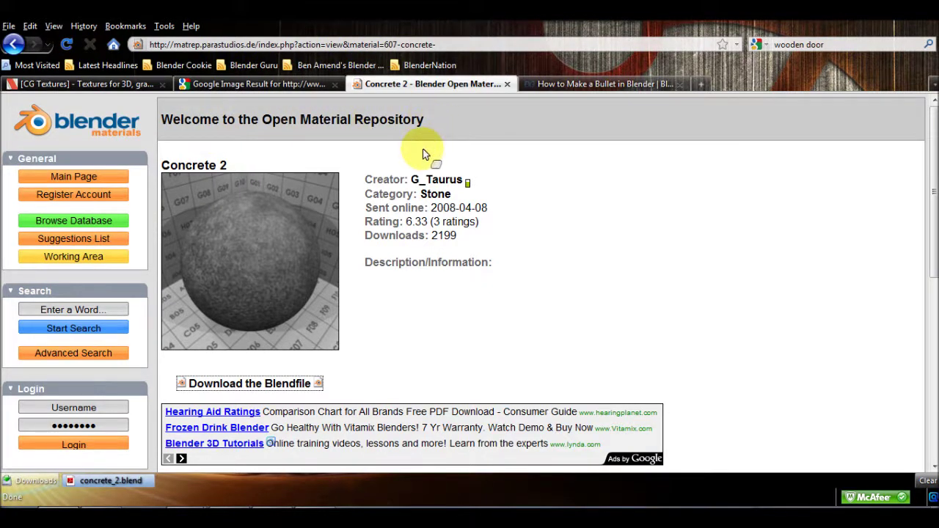
Switch to Blender and append the Concrete 2 material from concrete_2.blend in the Blender folder
click(75, 312)
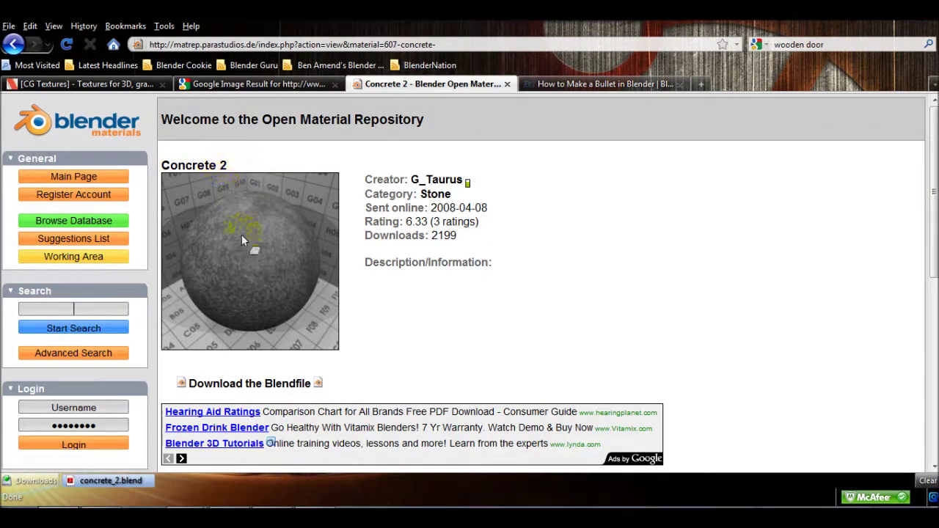
click(258, 384)
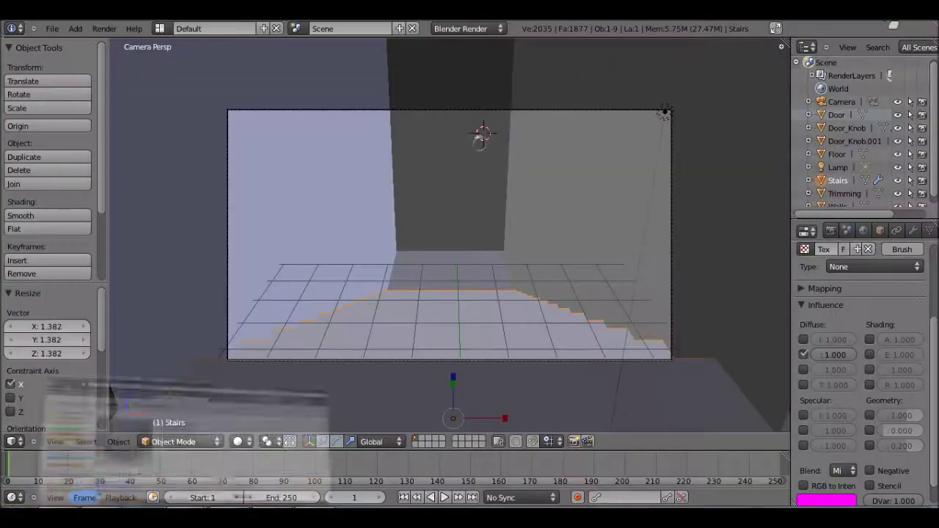
click(52, 28)
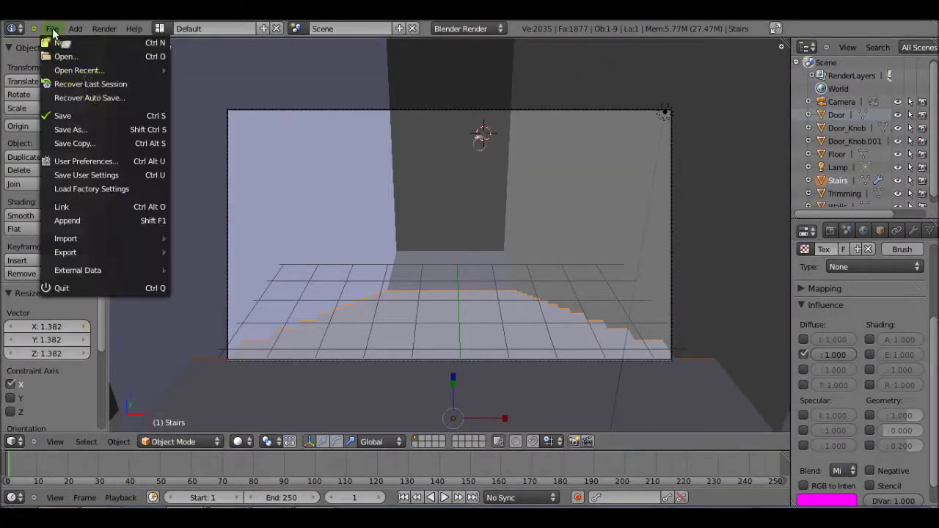
click(99, 220)
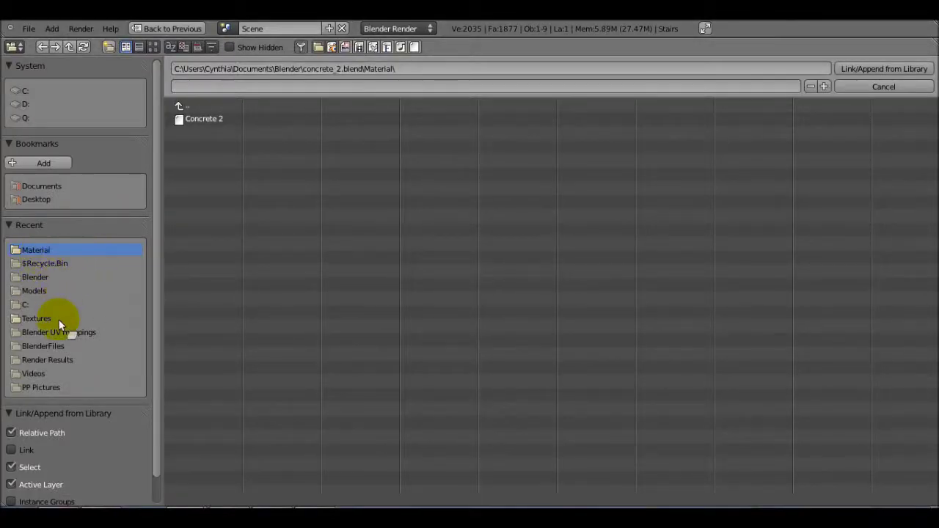
click(73, 345)
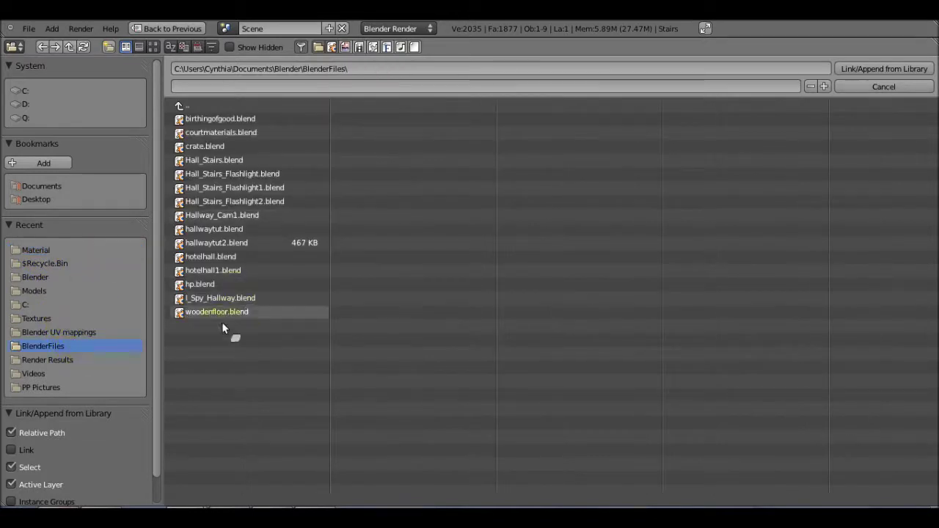
click(52, 277)
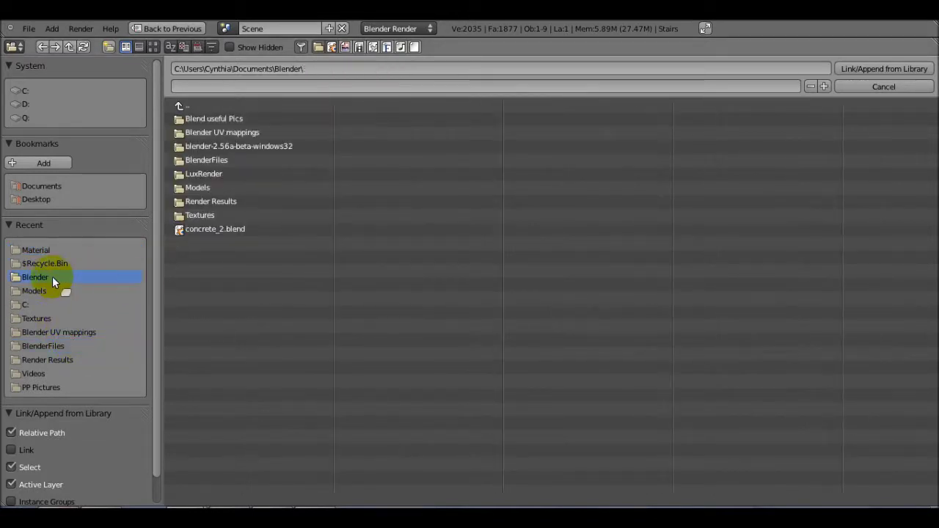
click(220, 229)
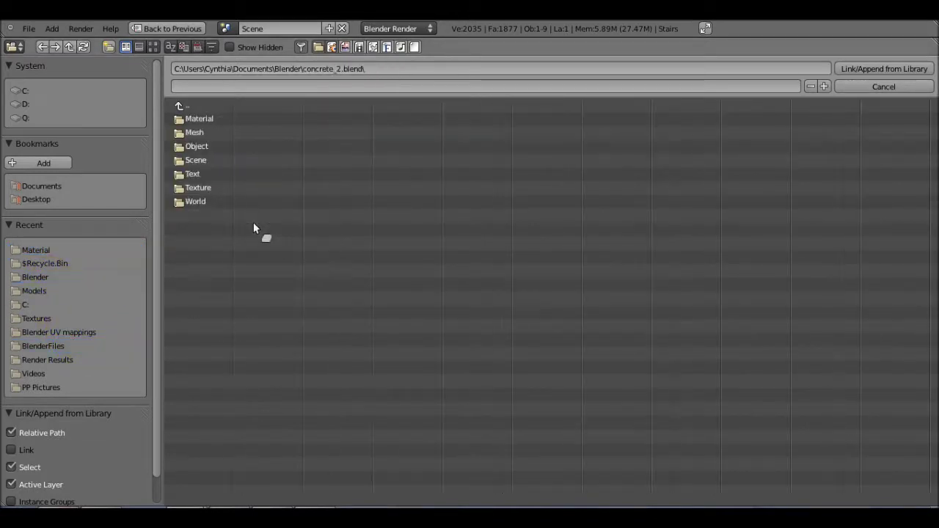
click(204, 119)
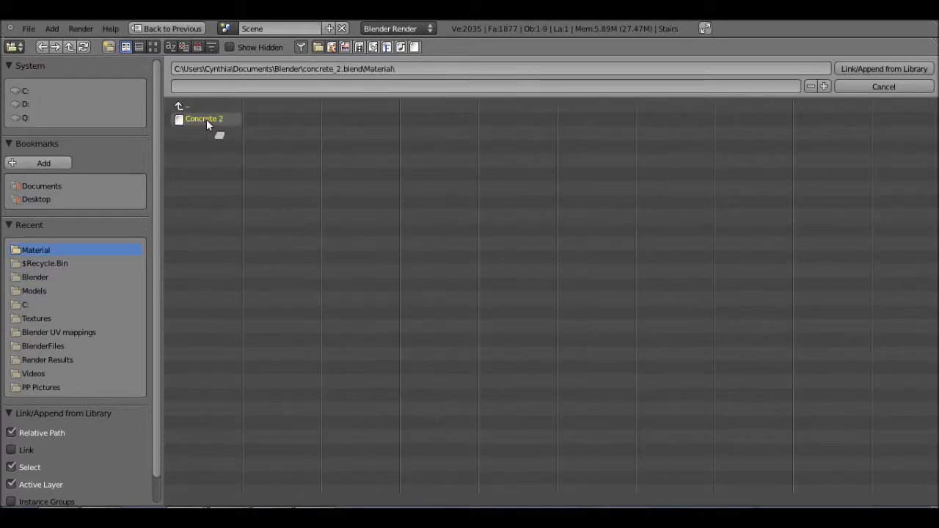
click(206, 119)
click(853, 68)
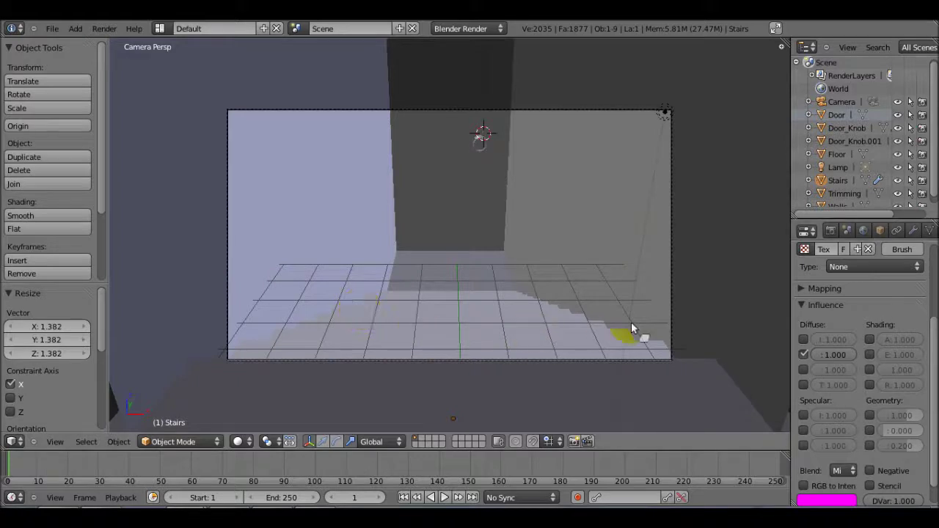
Select the Stairs object and replace its material with the appended Concrete 2
right_click(596, 358)
right_click(475, 322)
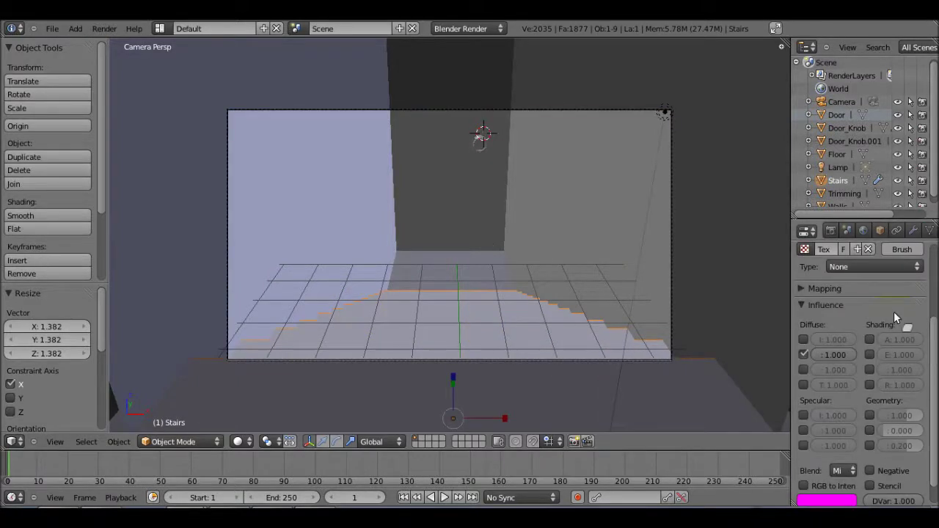
scroll(908, 258, up, 2)
scroll(904, 233, down, 2)
click(903, 231)
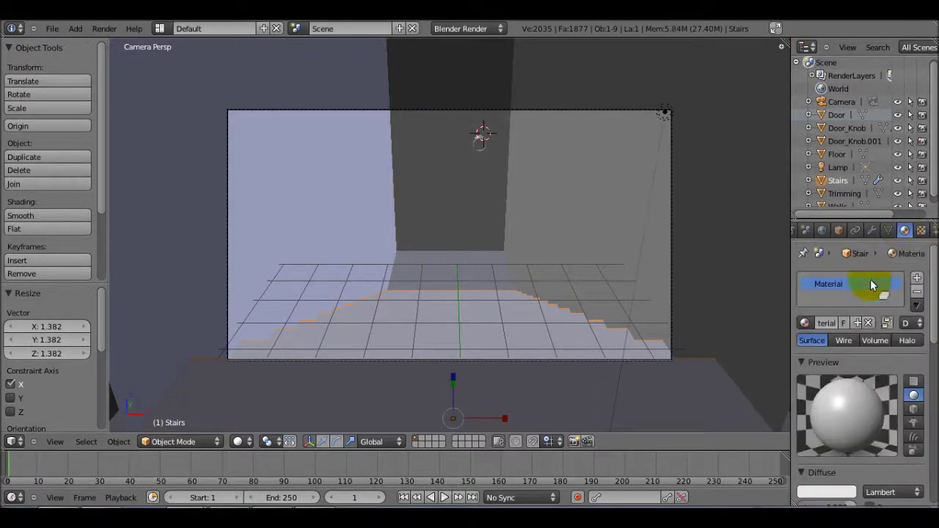
click(806, 323)
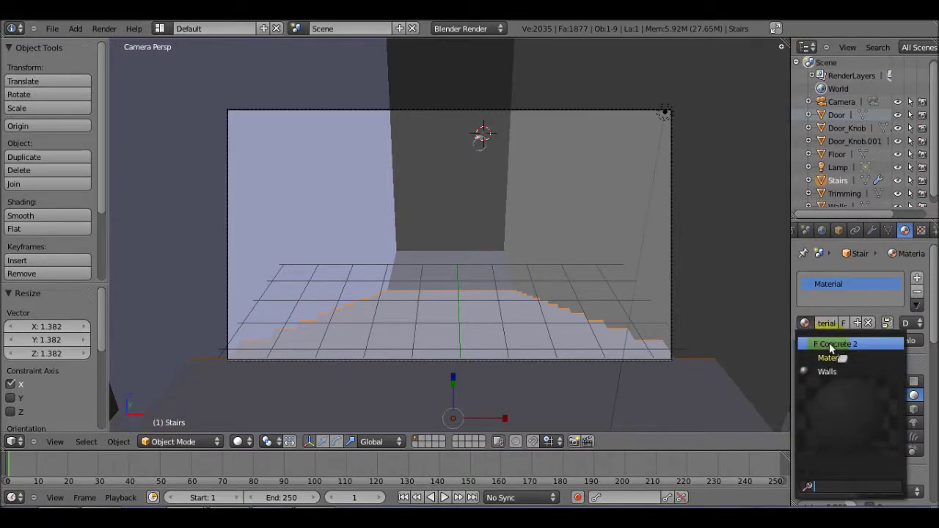
click(832, 345)
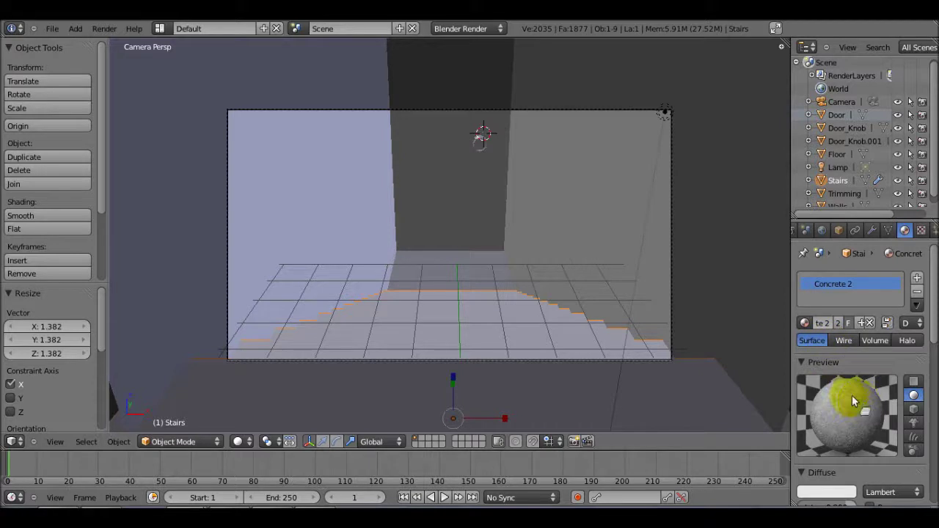
Render the scene to check the concrete on the stairs, and return to the camera view
drag(574, 278, 516, 258)
key(F12)
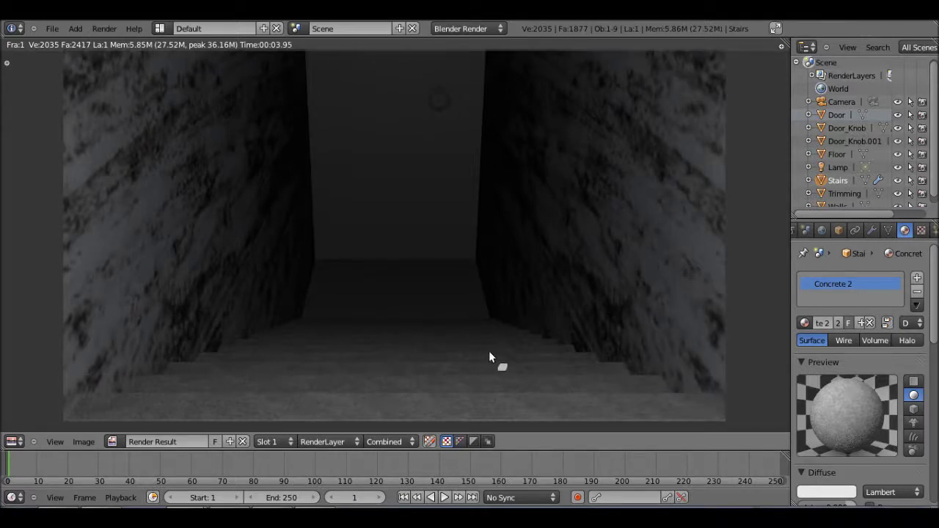
key(Escape)
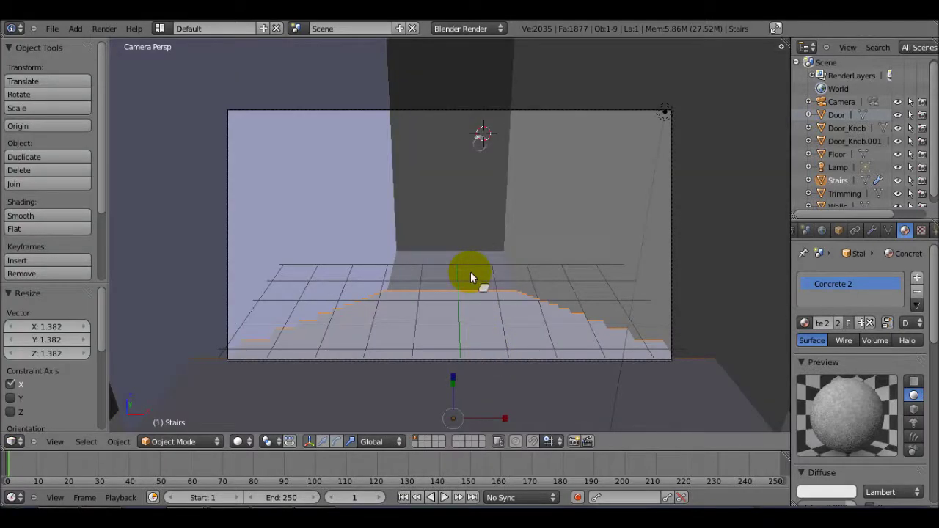
key(F11)
key(Escape)
Assign the Concrete 2 material to the Floor object and render the scene to check it
right_click(470, 272)
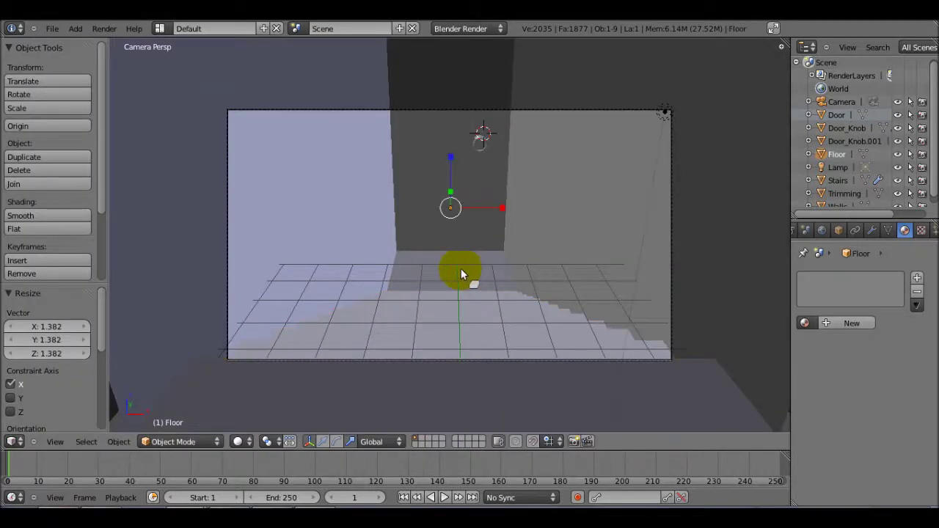
scroll(461, 268, down, 7)
scroll(461, 269, up, 4)
click(805, 324)
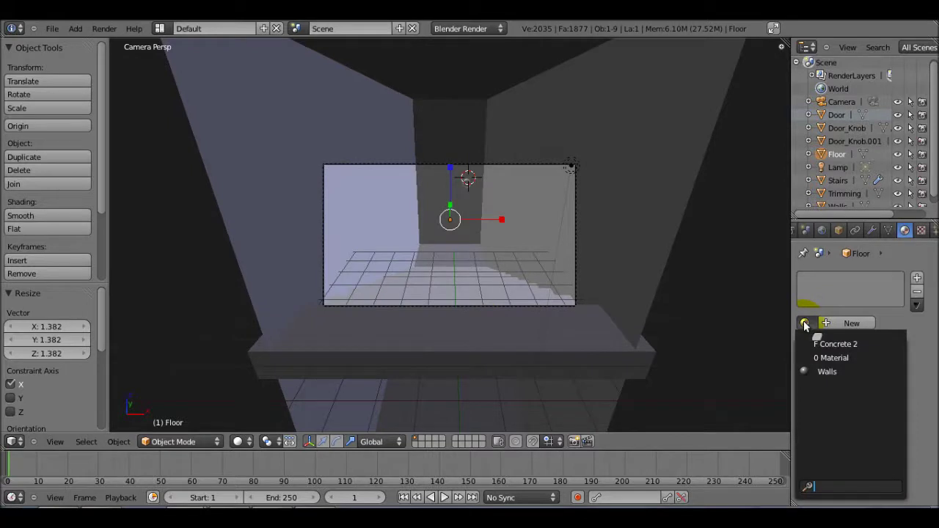
click(827, 344)
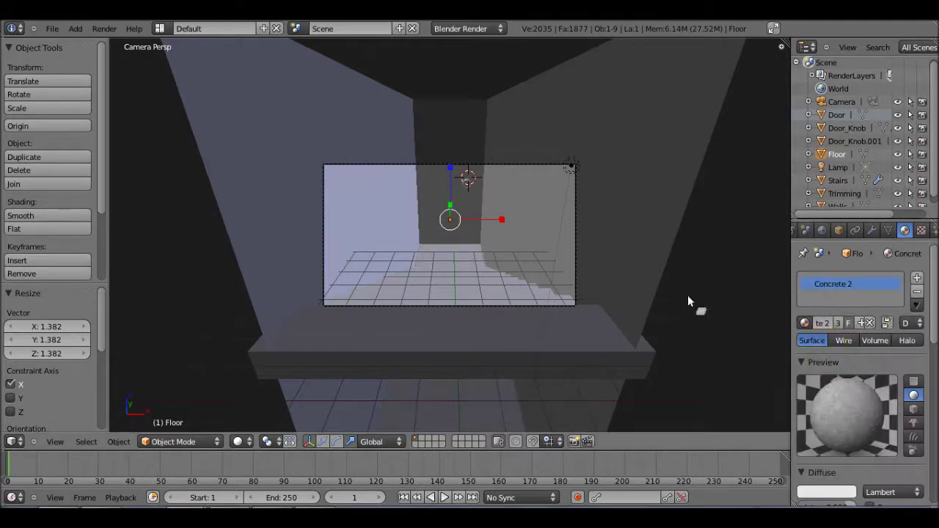
key(F12)
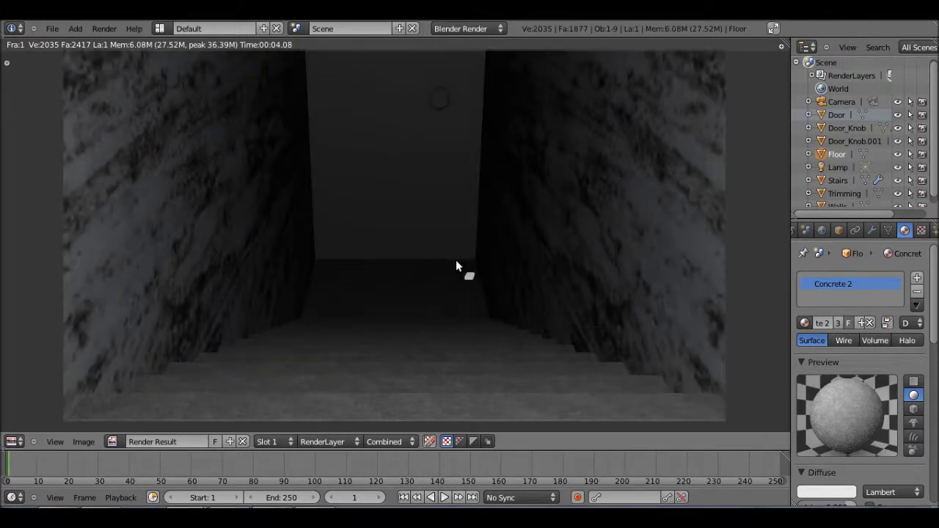
key(Escape)
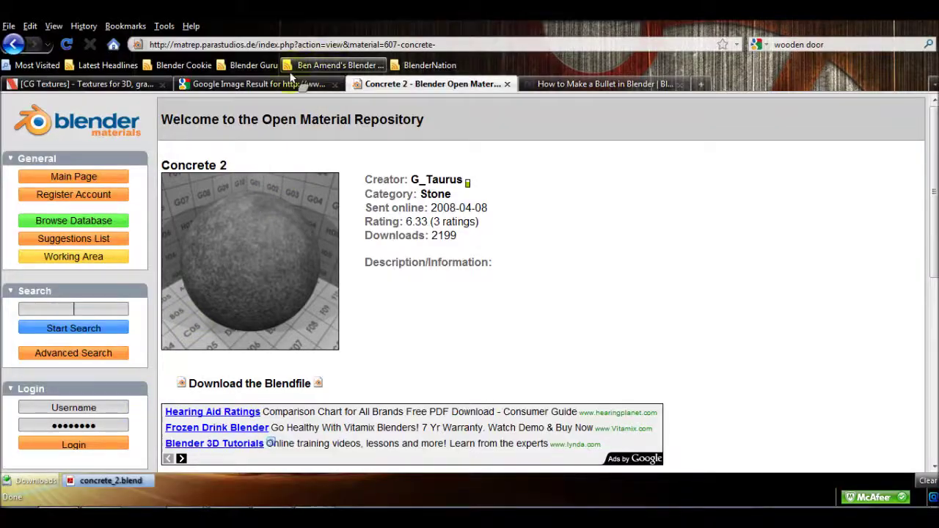
Switch to the browser's Google Images tab and browse the door texture search results
click(283, 84)
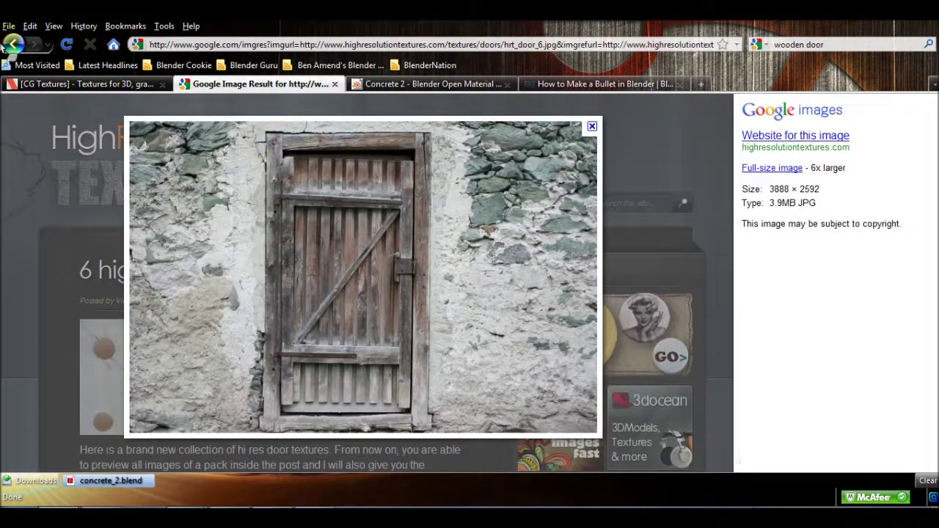
click(13, 45)
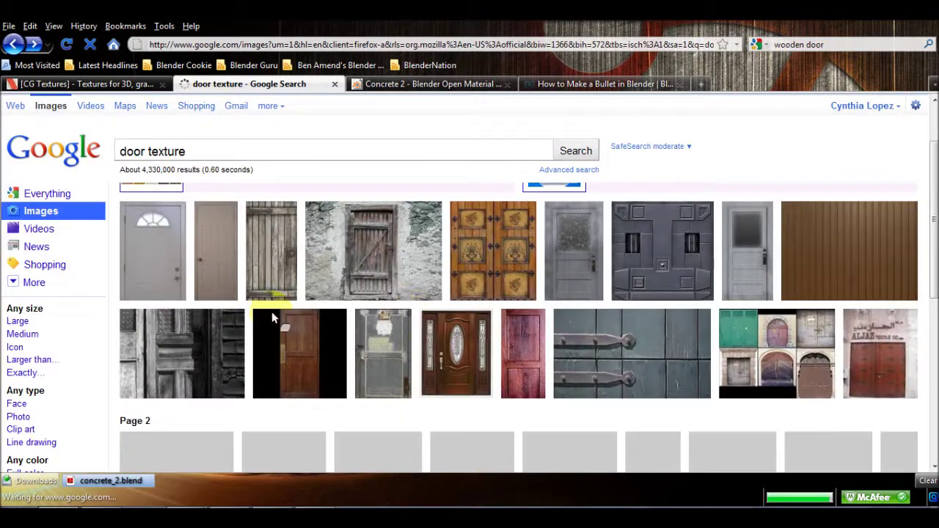
scroll(531, 315, down, 5)
scroll(531, 315, up, 2)
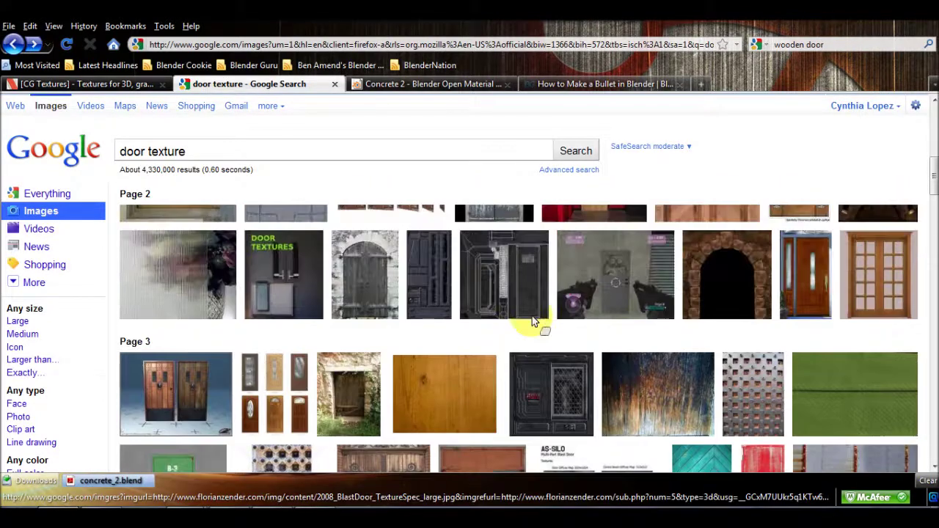
mouse_move(488, 263)
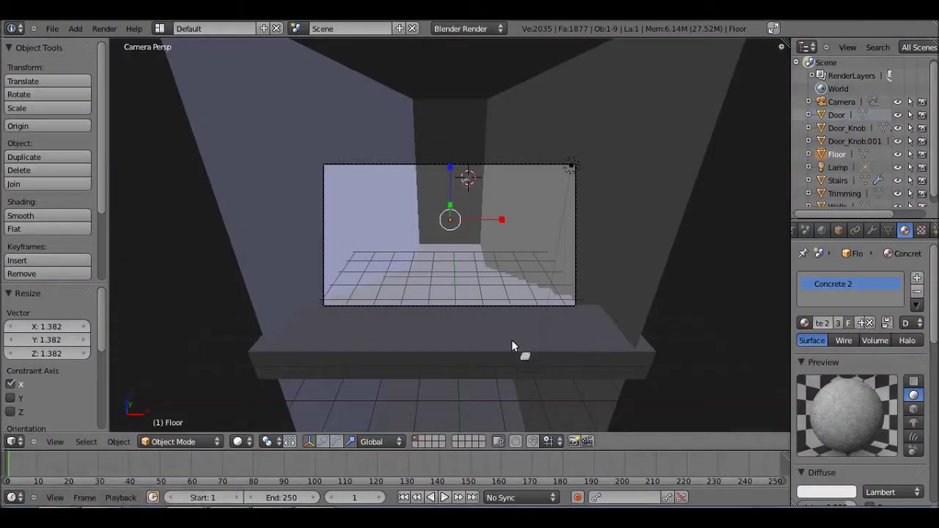
Switch to Blender, select the Door object at the end of the corridor and give it a new material named Door
scroll(466, 295, up, 2)
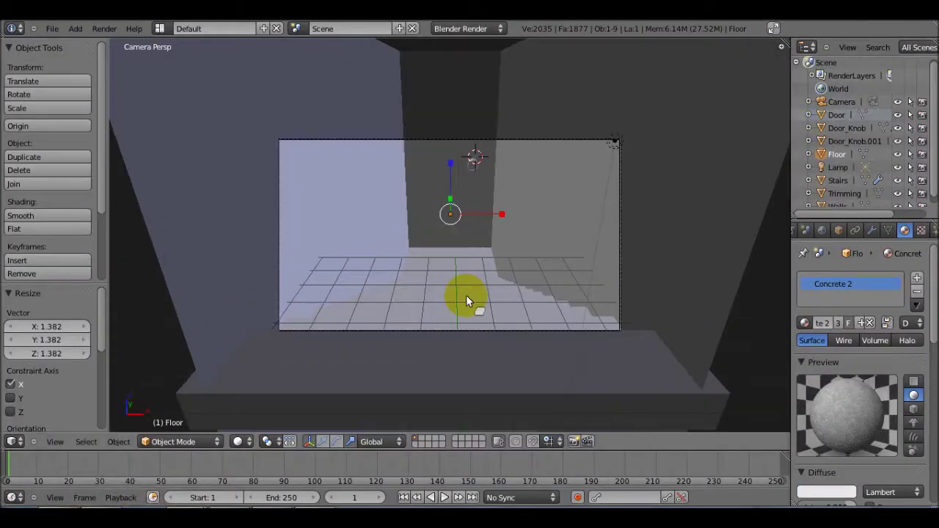
click(837, 284)
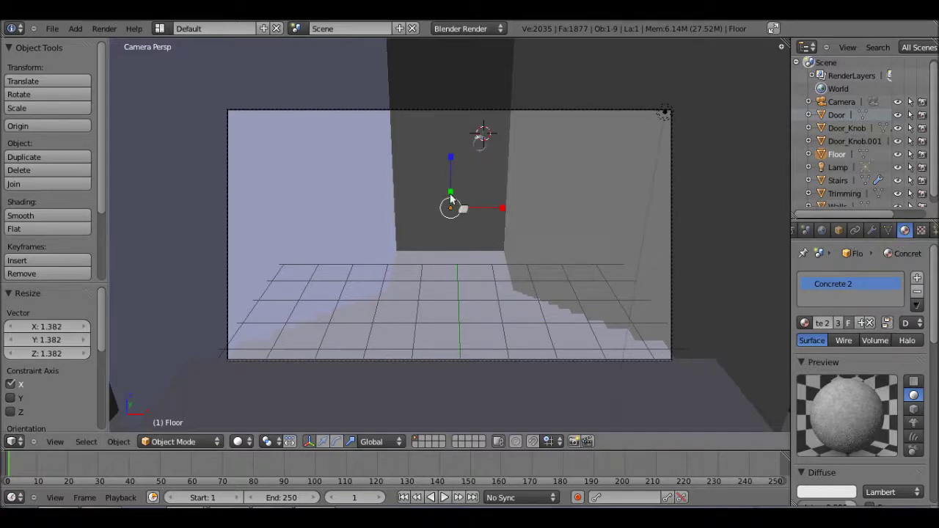
right_click(449, 157)
click(854, 325)
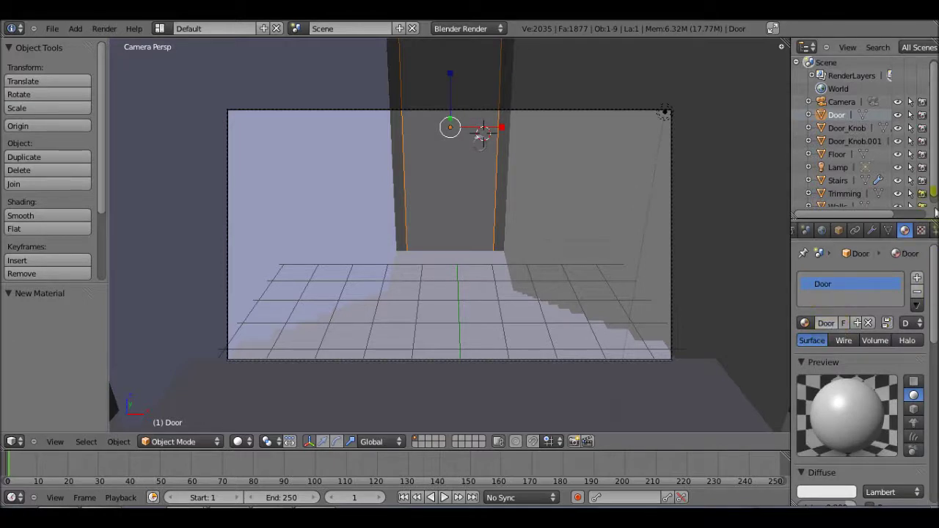
Add a new texture named Door to the door's material and set its type to Image or Movie
click(922, 231)
click(837, 360)
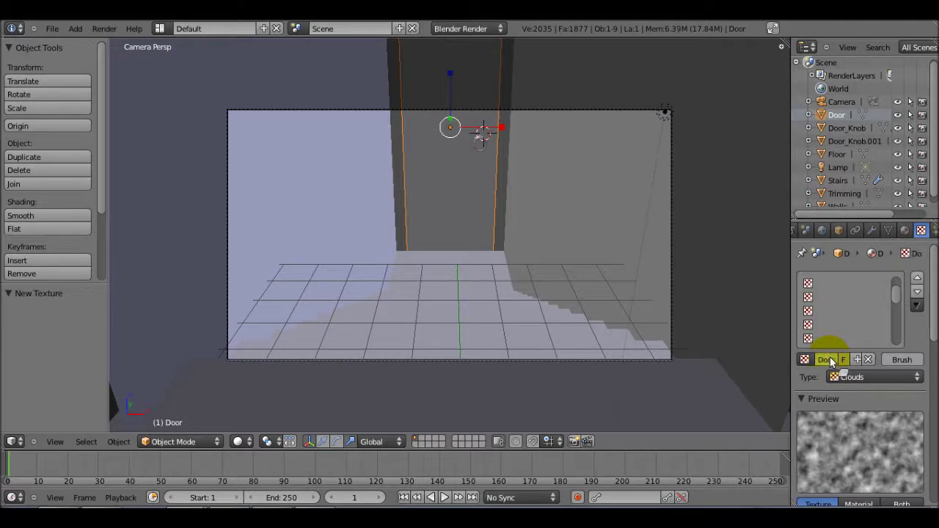
click(851, 377)
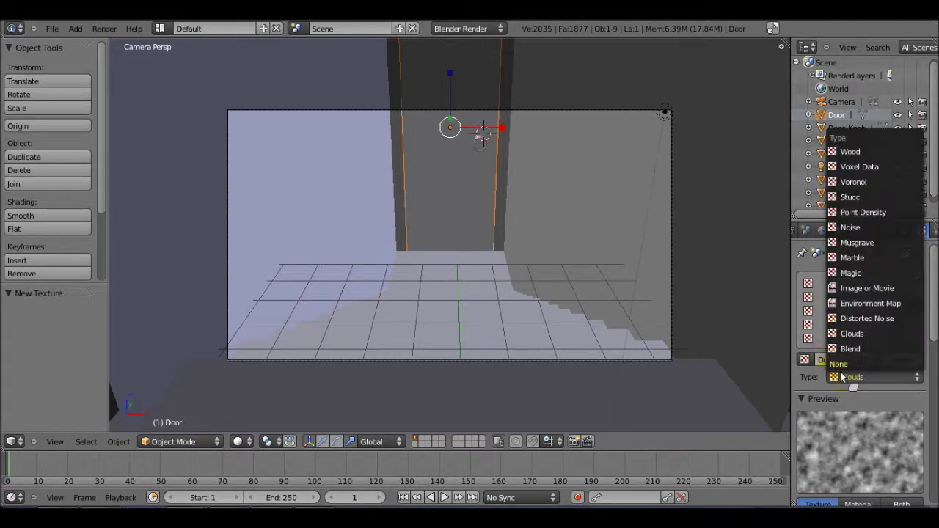
click(852, 293)
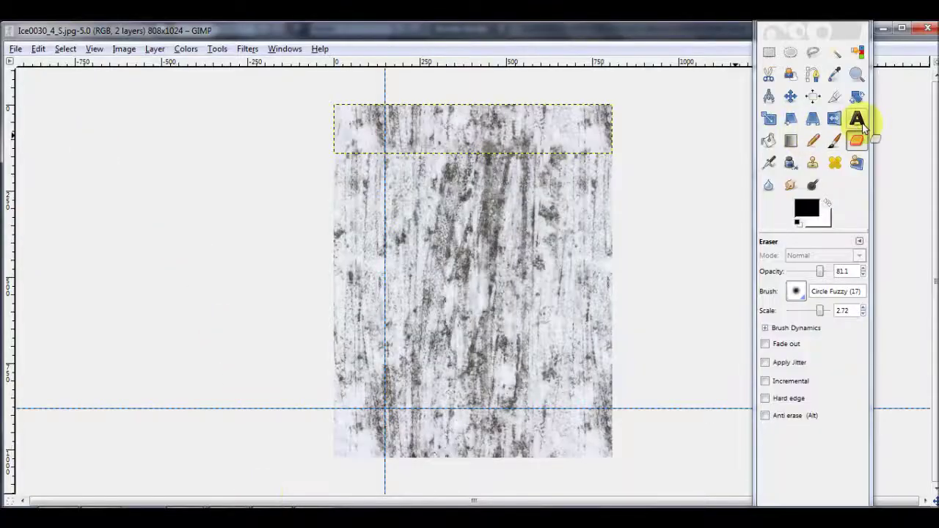
Close the Ice0030_4_S.jpg image in GIMP and open door.JPG from the Textures folder
click(928, 28)
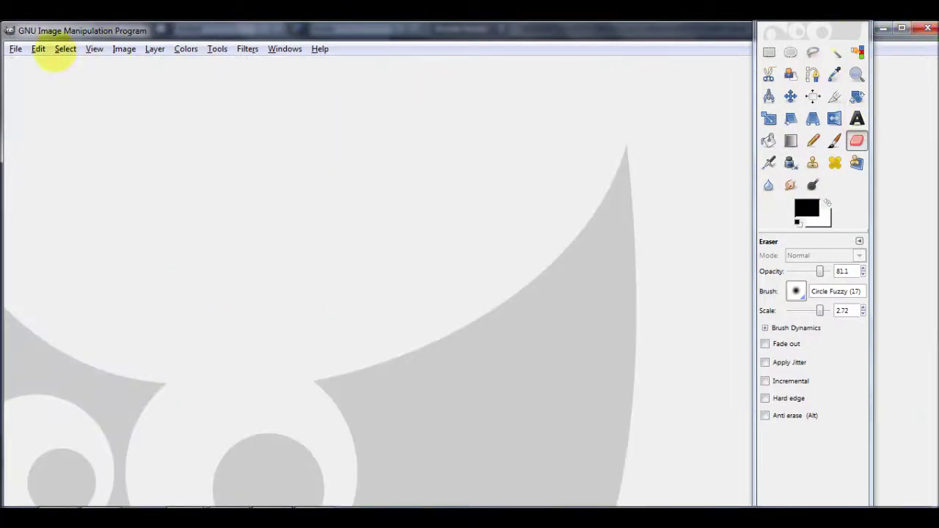
click(18, 50)
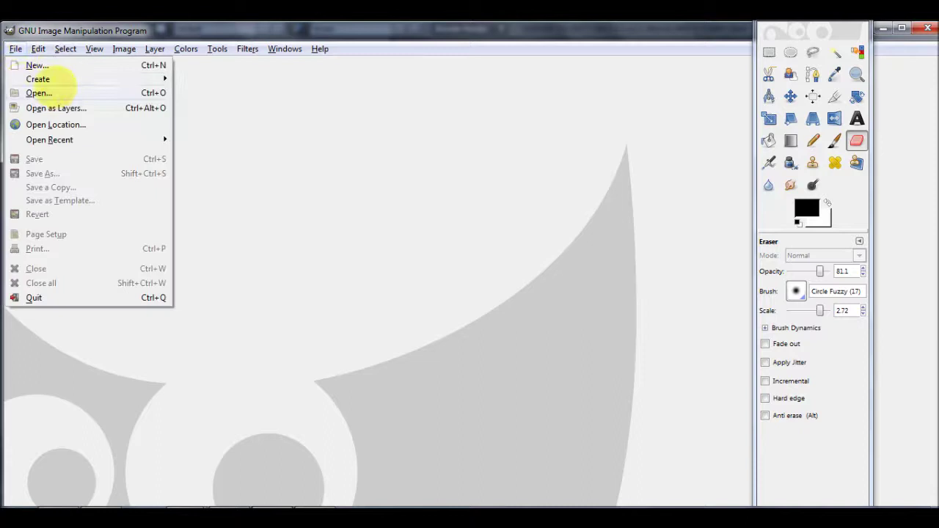
click(44, 92)
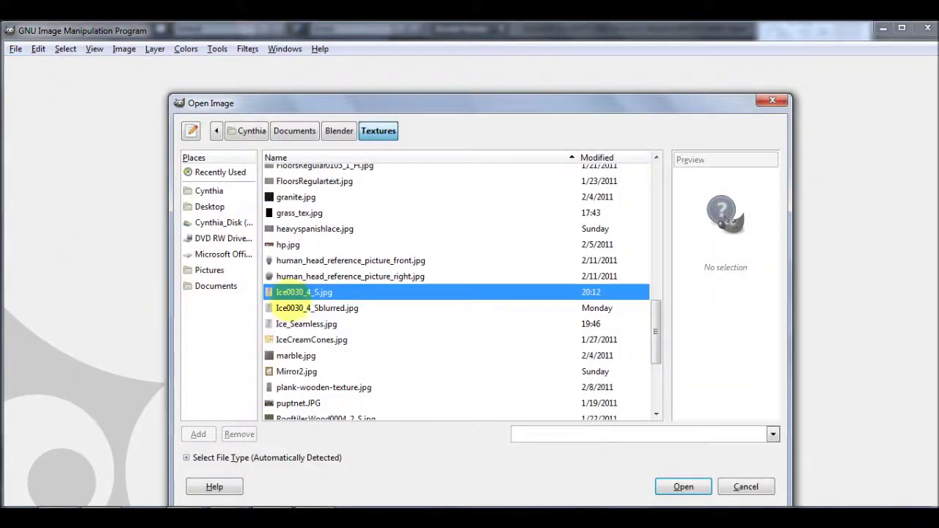
scroll(338, 344, down, 3)
scroll(338, 343, down, 1)
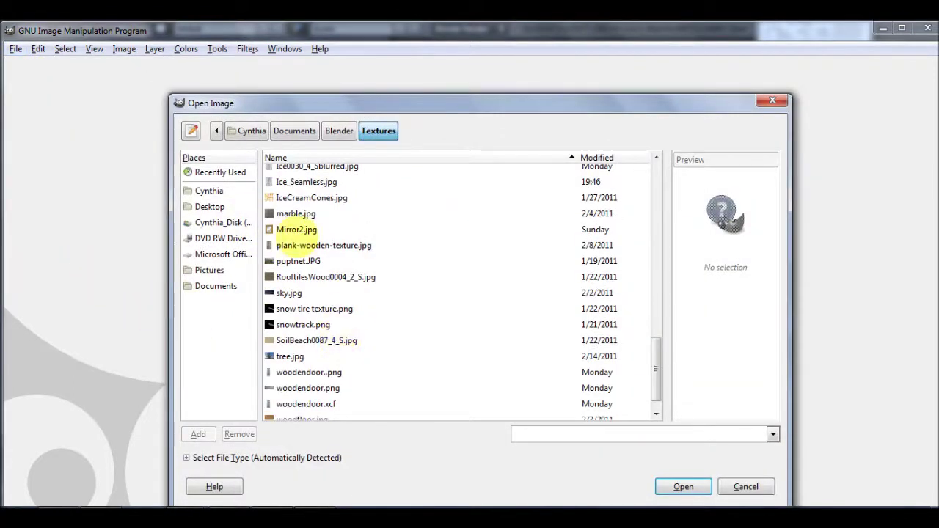
click(302, 242)
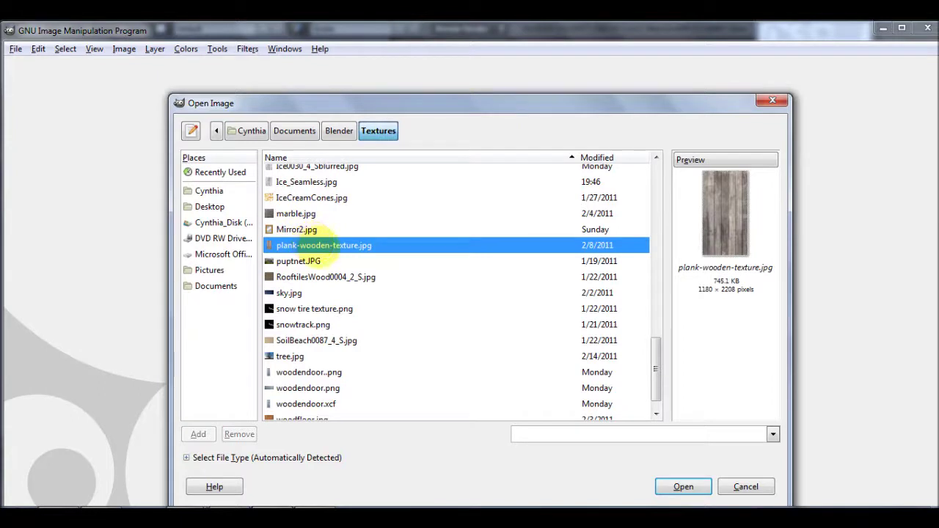
scroll(301, 245, down, 1)
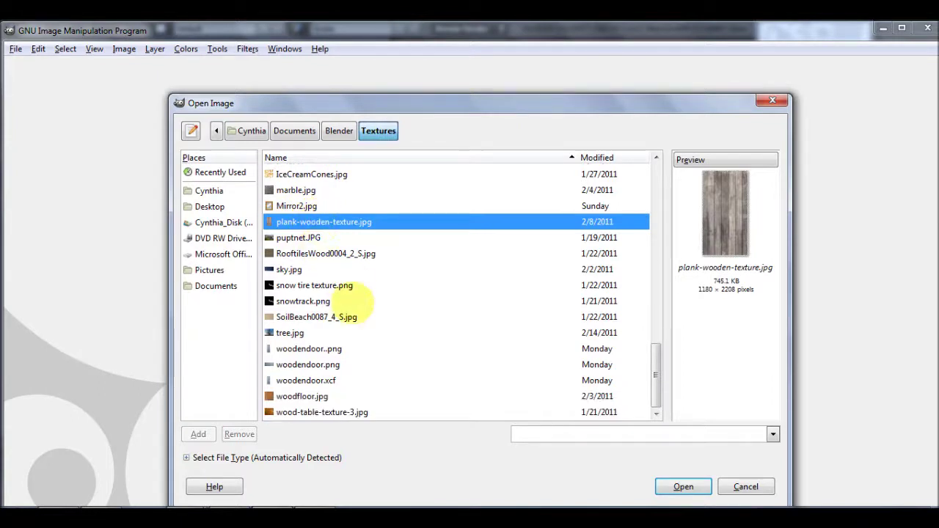
scroll(308, 348, up, 8)
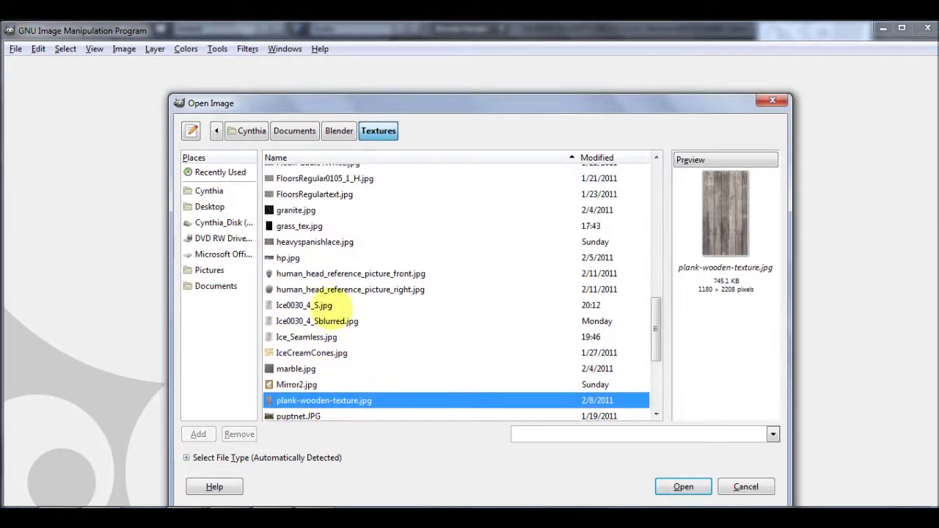
scroll(334, 309, up, 2)
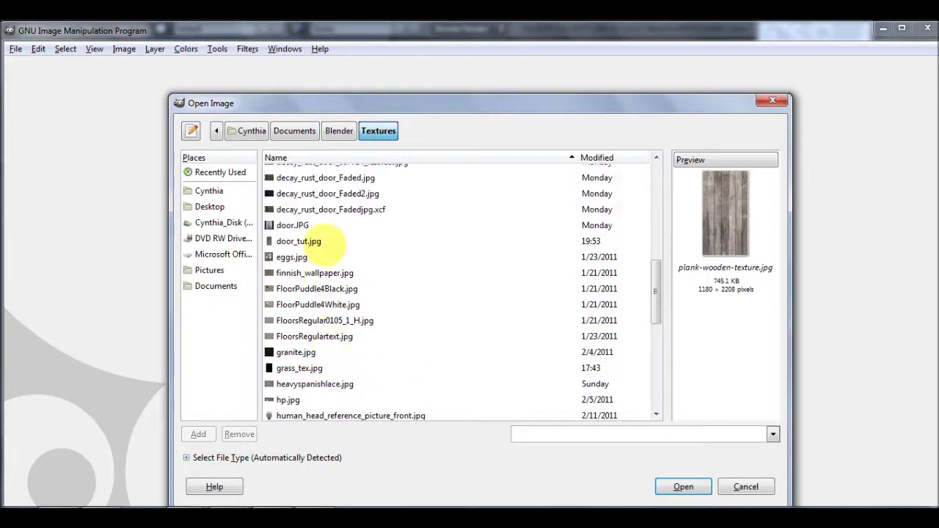
click(301, 278)
scroll(301, 279, up, 2)
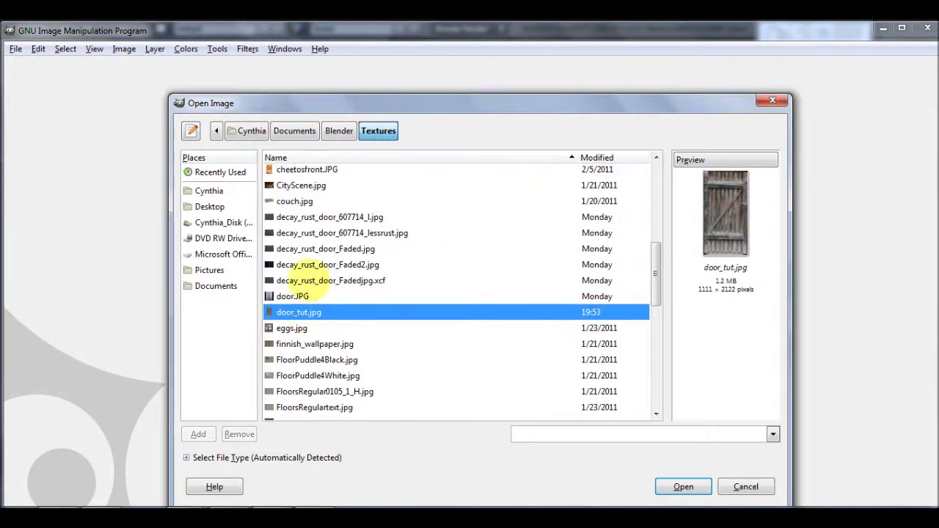
click(294, 332)
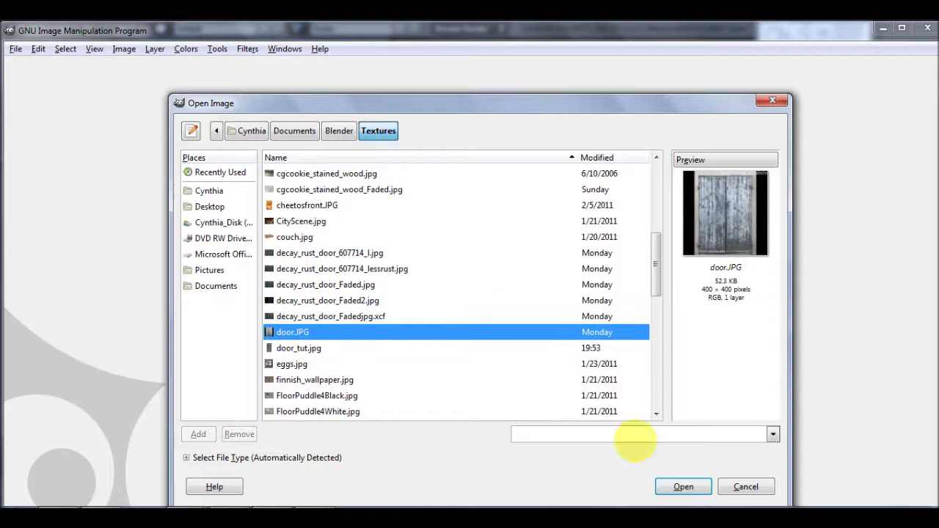
click(683, 486)
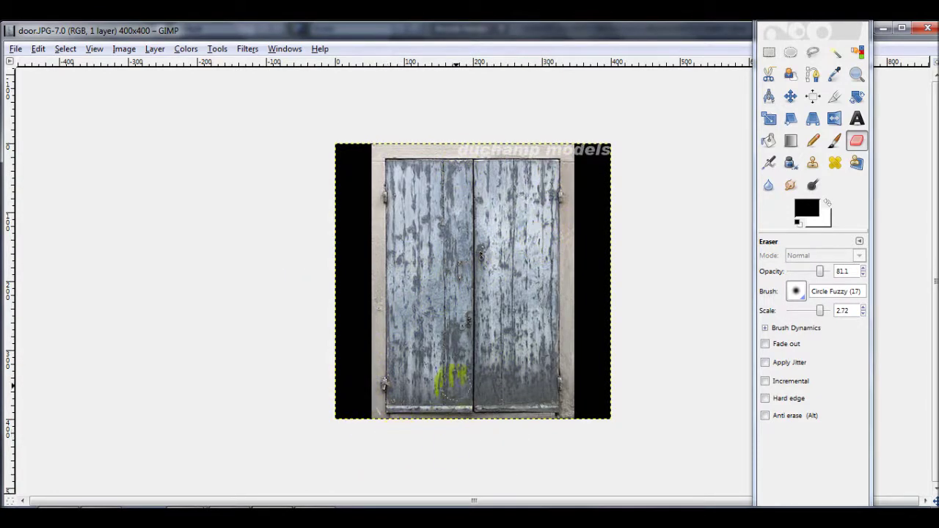
Activate the Crop tool for the door image
drag(526, 363, 559, 362)
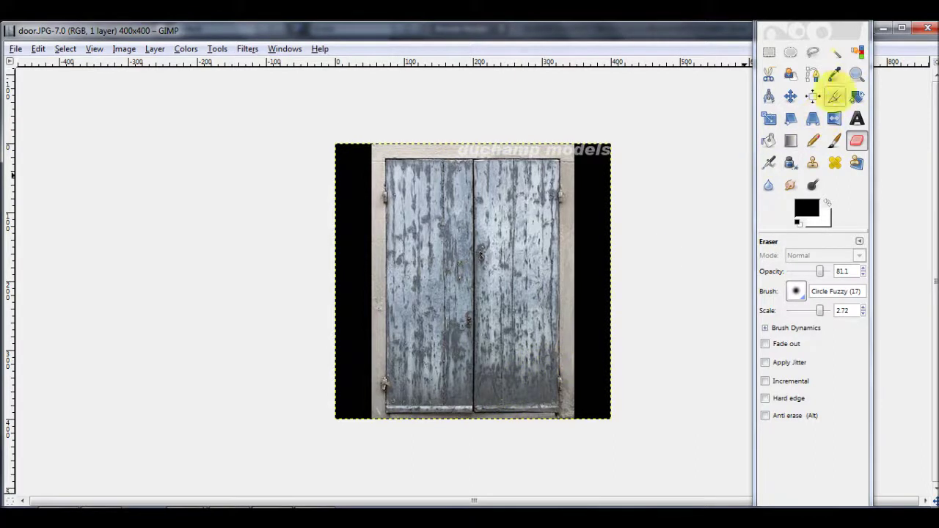
click(833, 95)
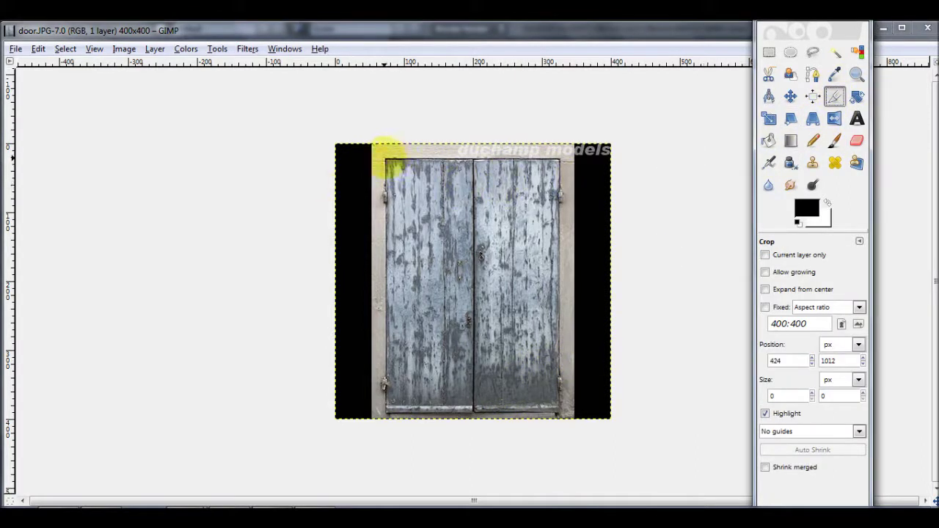
drag(386, 160, 473, 419)
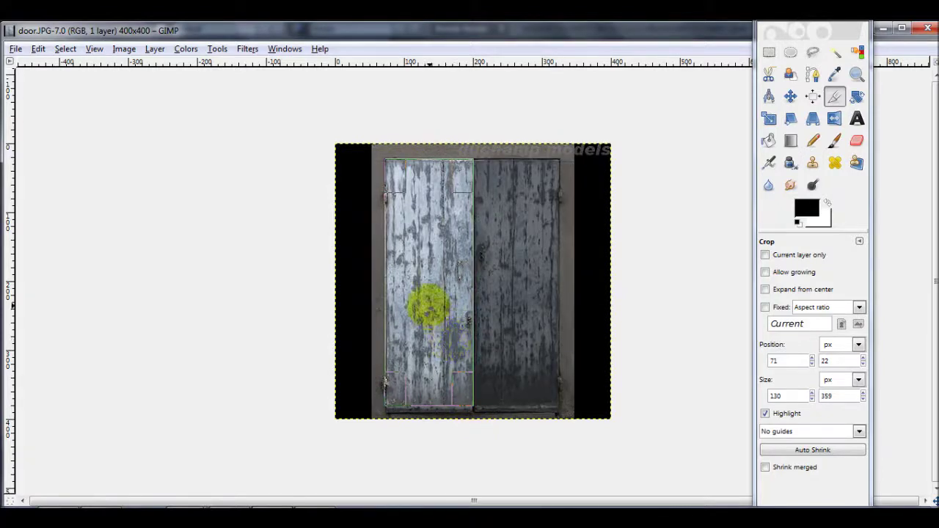
key(plus)
drag(377, 109, 399, 119)
drag(346, 230, 352, 234)
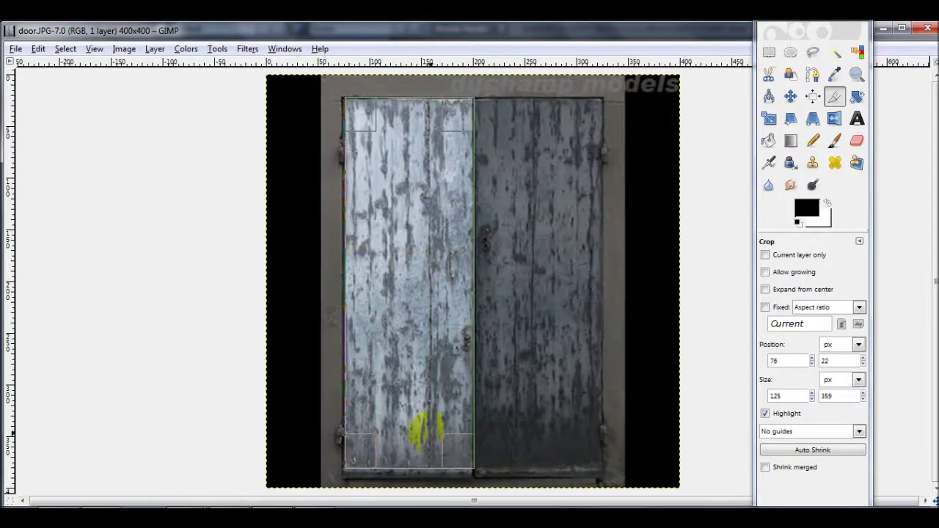
click(519, 282)
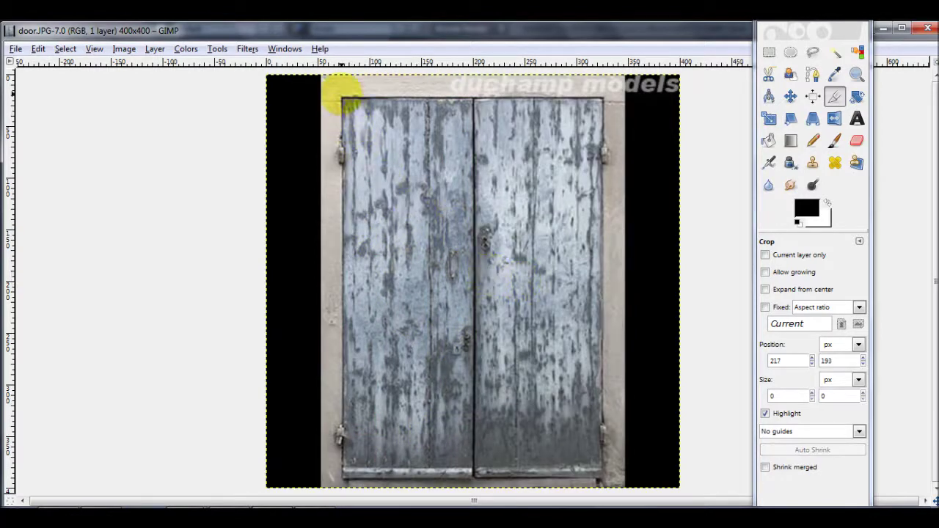
Crop the image to the left door panel, about 129 × 359 px
drag(340, 96, 473, 468)
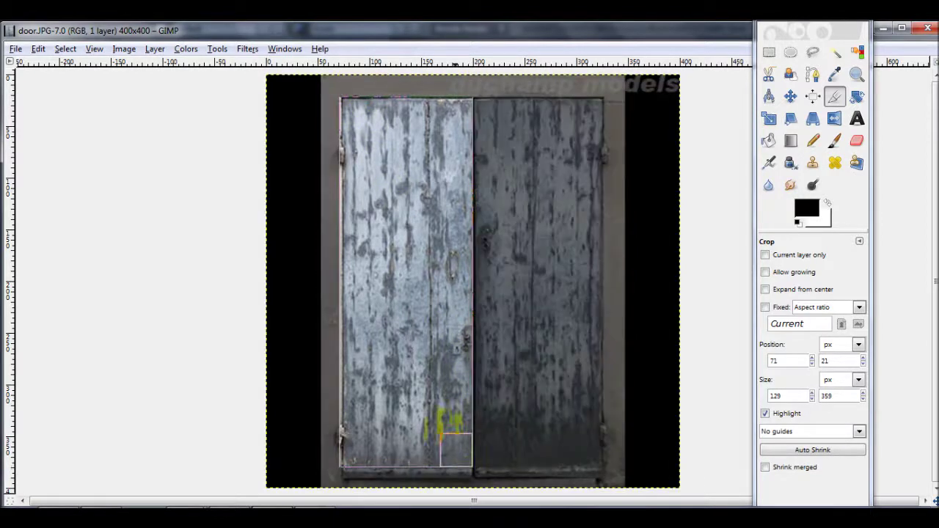
drag(365, 316, 360, 313)
key(Return)
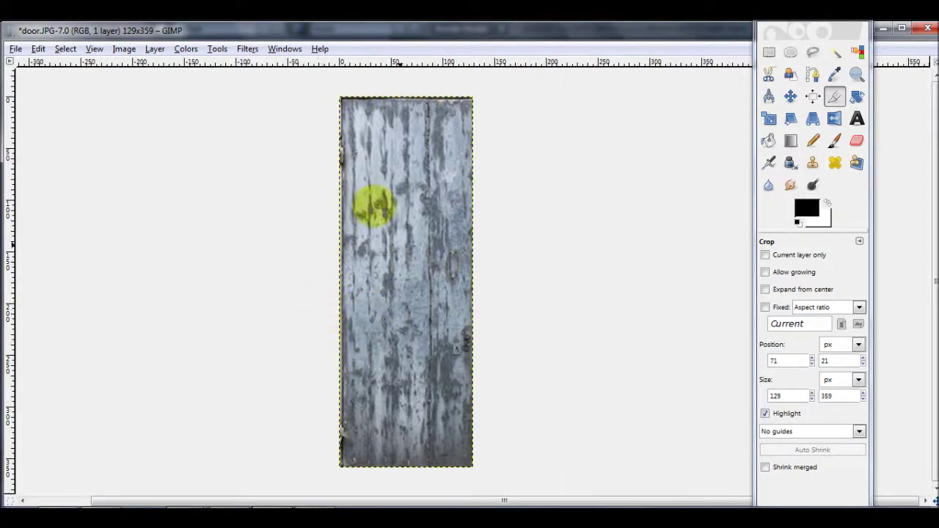
Save the cropped door image over door.JPG with the JPEG quality set to 100
click(15, 49)
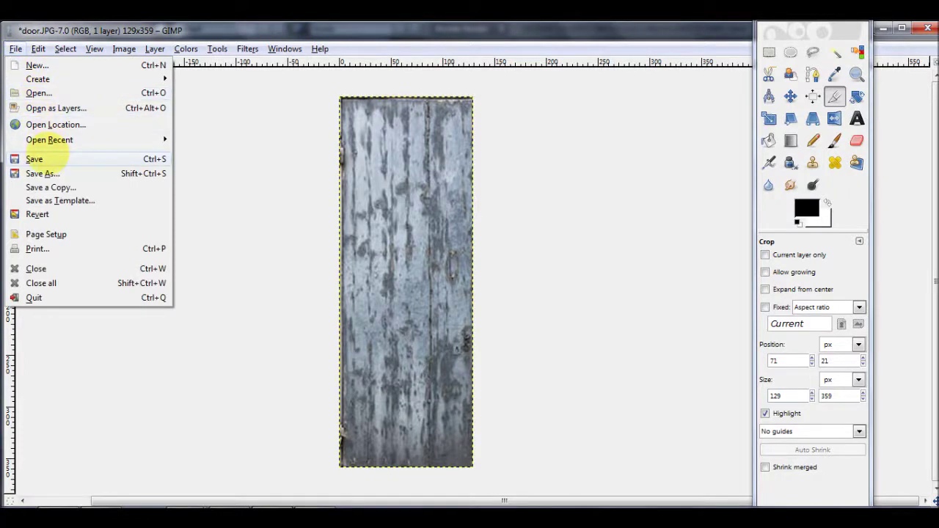
click(142, 156)
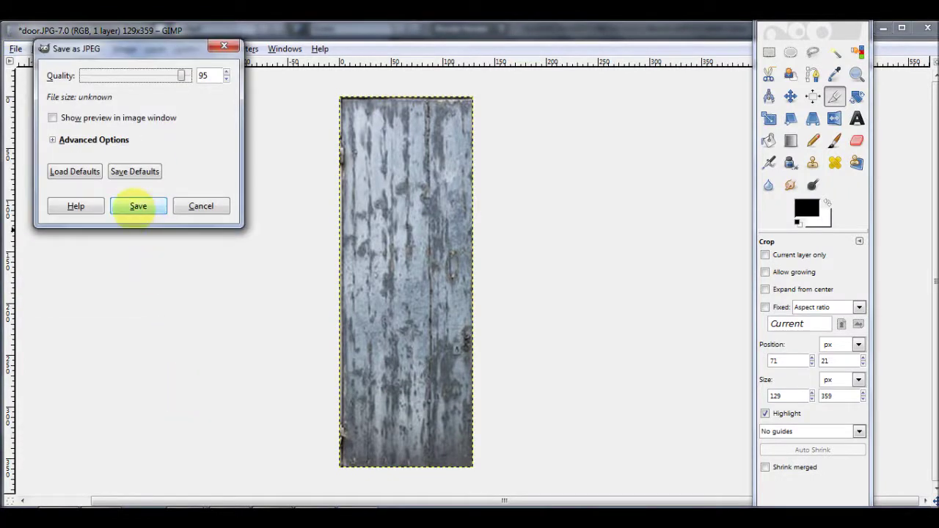
drag(183, 76, 204, 77)
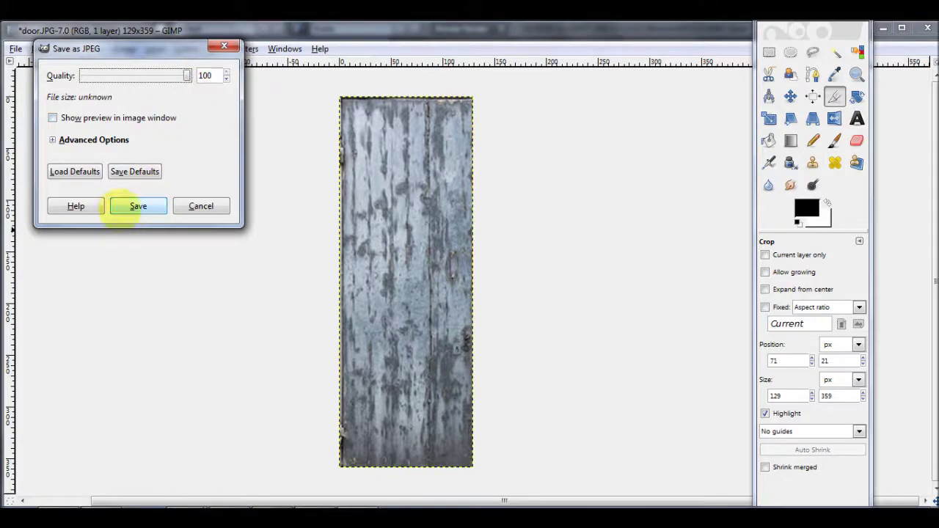
click(139, 206)
Switch to Blender, load door.JPG from the Textures folder as the Door texture's image, and render the scene to check it
mouse_move(187, 515)
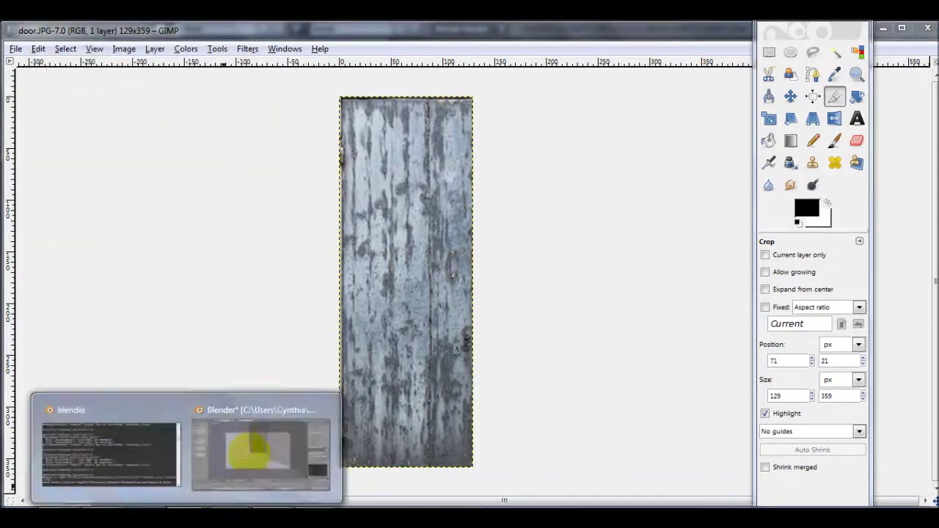
click(261, 451)
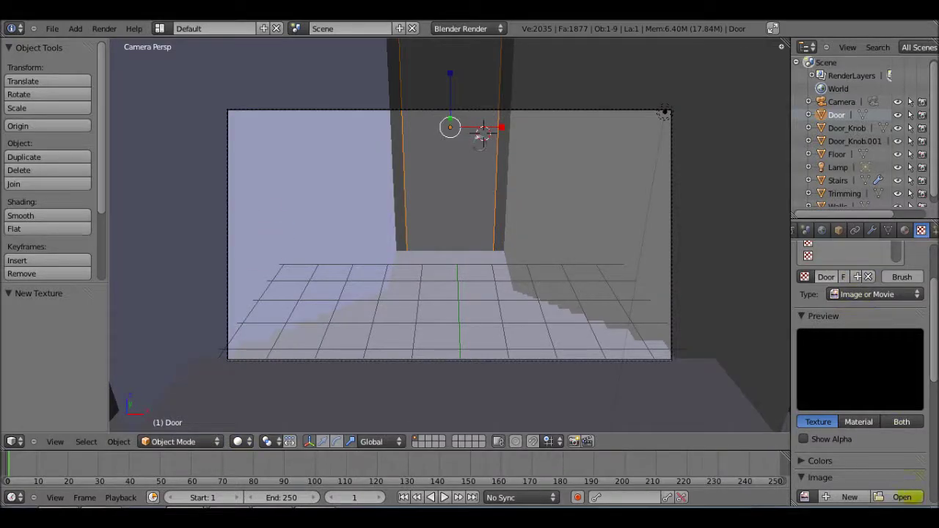
click(902, 498)
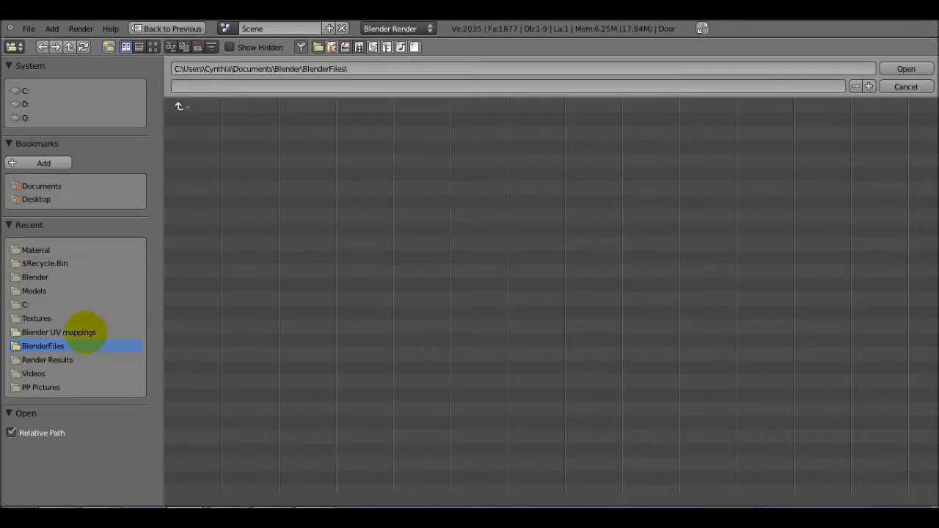
click(57, 315)
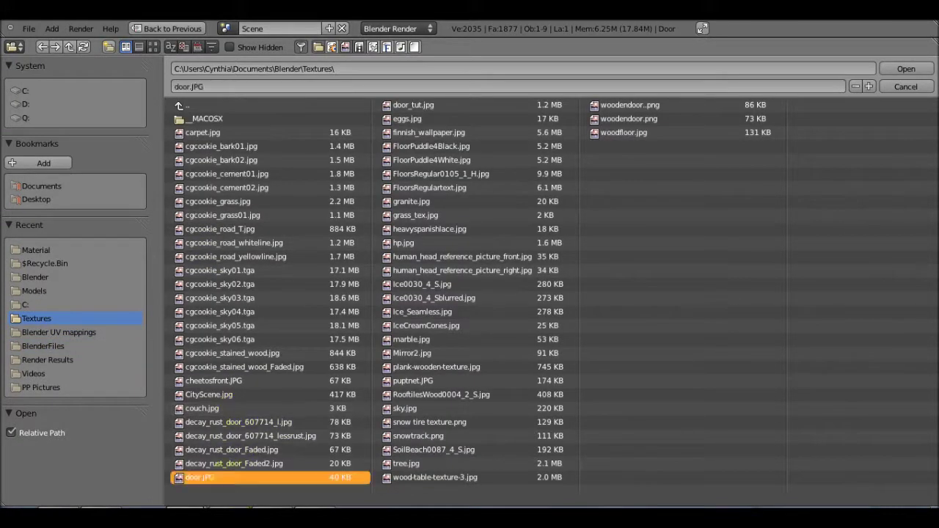
double_click(200, 477)
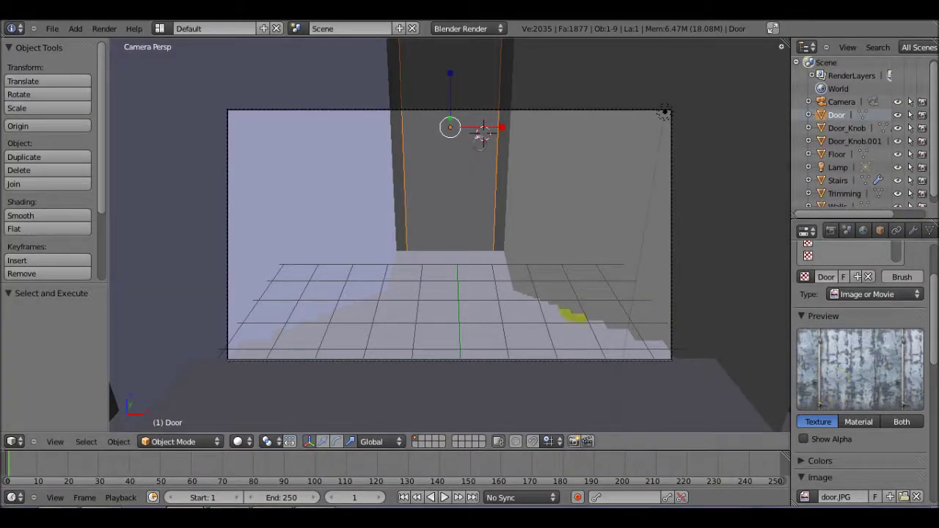
key(F12)
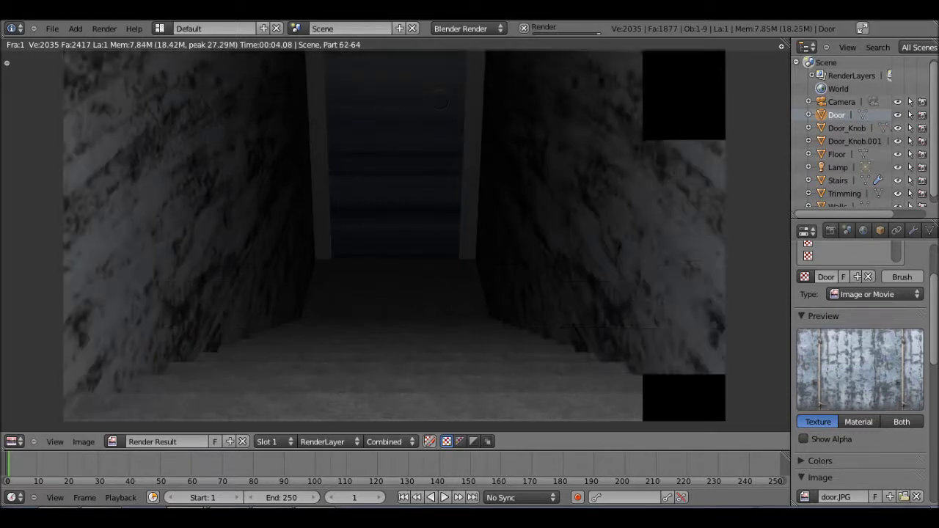
key(Escape)
Split the 3D view into two side-by-side areas and change the right one to the UV/Image Editor
drag(782, 46, 422, 51)
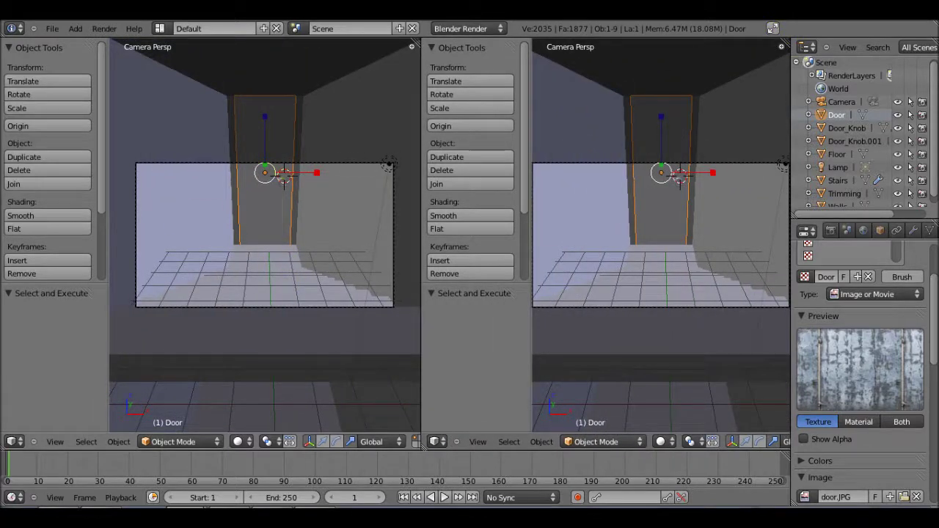
click(438, 441)
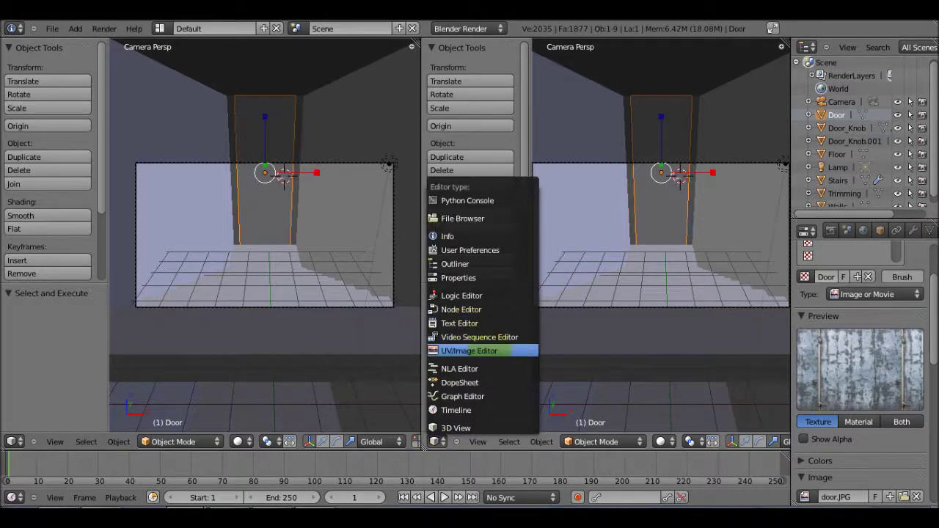
click(469, 350)
scroll(606, 235, down, 4)
scroll(605, 235, up, 1)
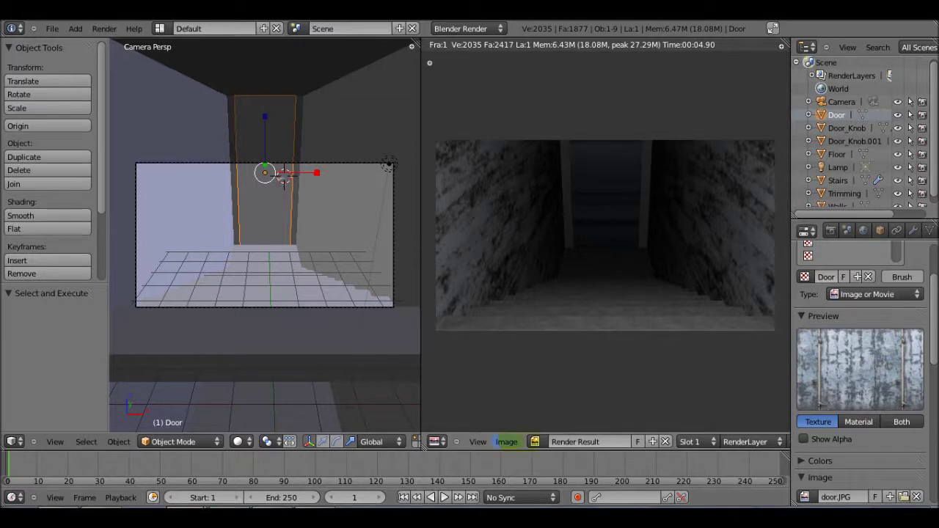
Open door.JPG from the Textures folder in the UV/Image Editor
click(506, 442)
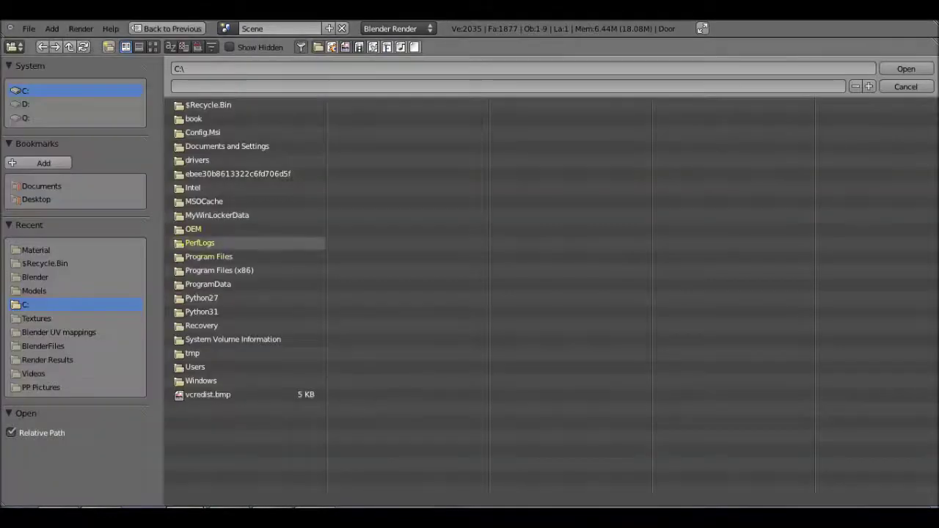
click(36, 318)
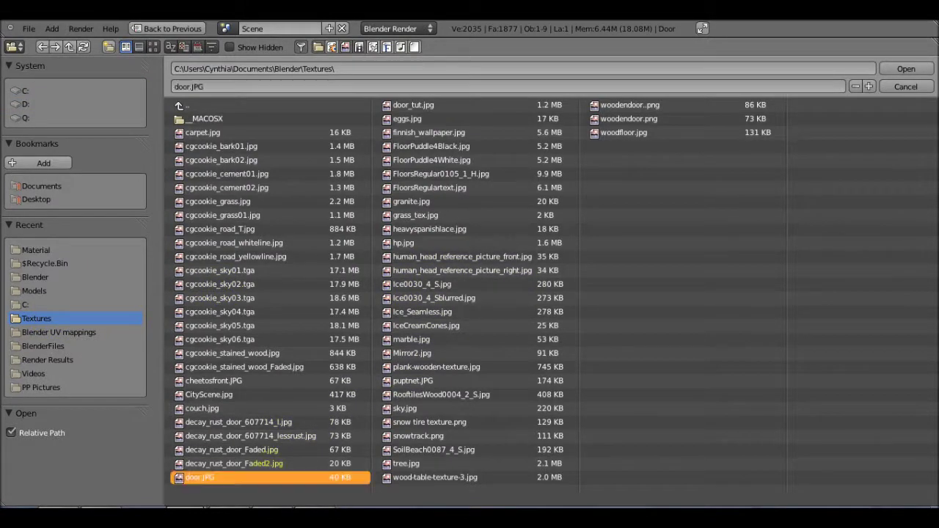
double_click(198, 477)
scroll(602, 261, up, 2)
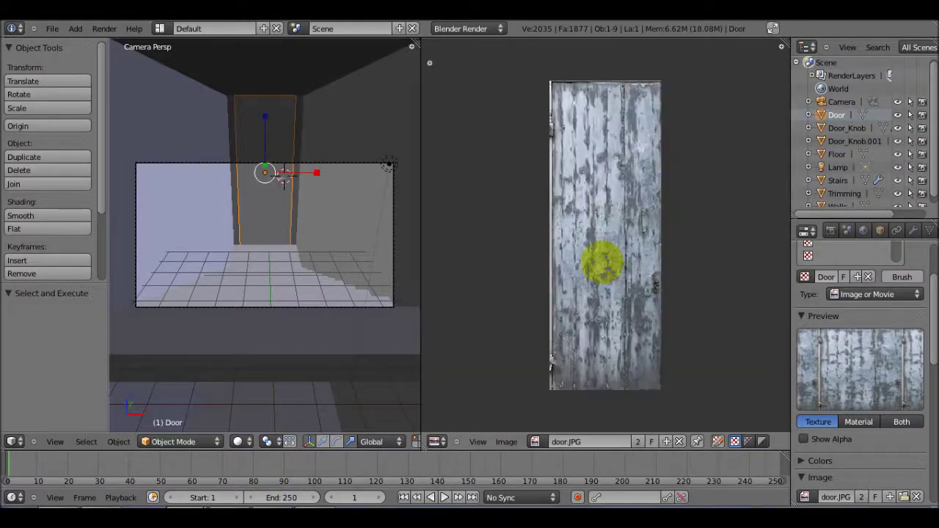
Switch to the web browser and look at the bookmarked Blender site feeds, including BlenderNation
mouse_move(88, 523)
click(87, 449)
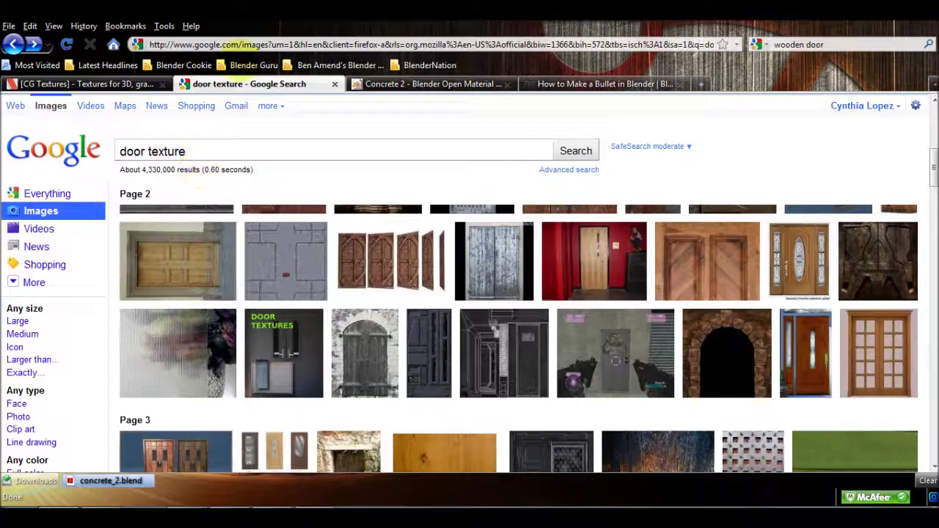
click(326, 65)
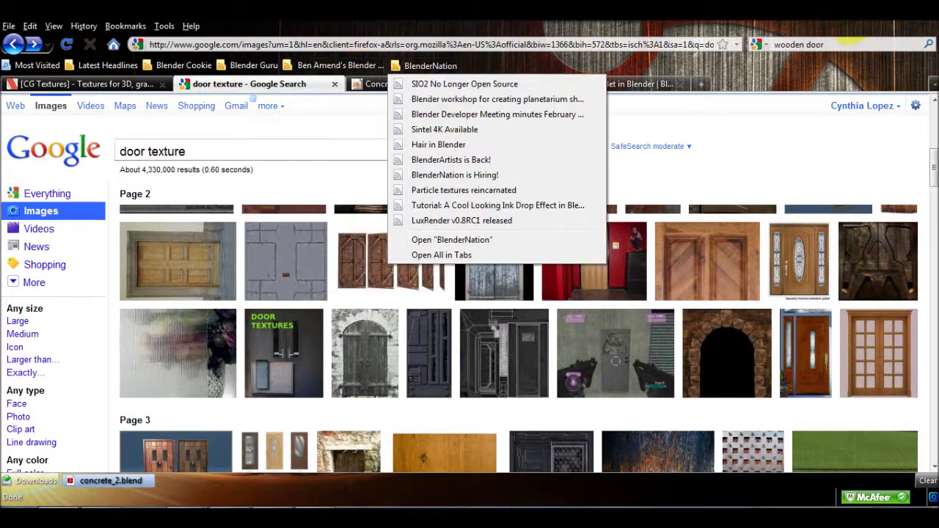
key(Escape)
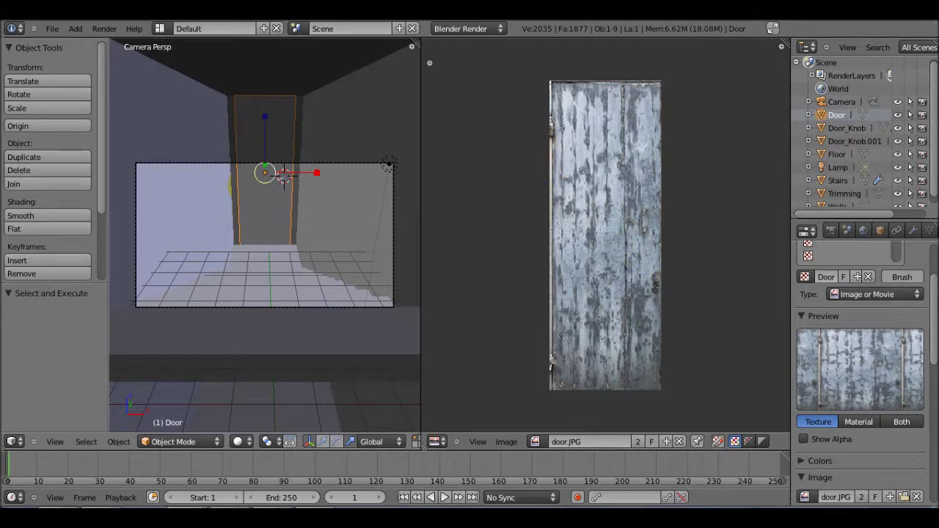
In Blender, select the whole Door mesh in Edit Mode and unwrap it with Project From View from the orthographic front view
key(KP_1)
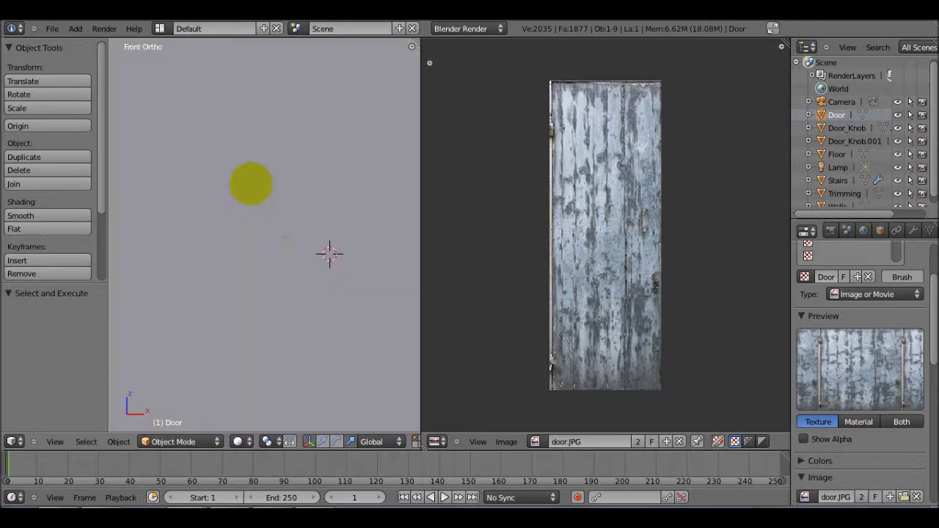
key(KP_5)
scroll(270, 235, down, 1)
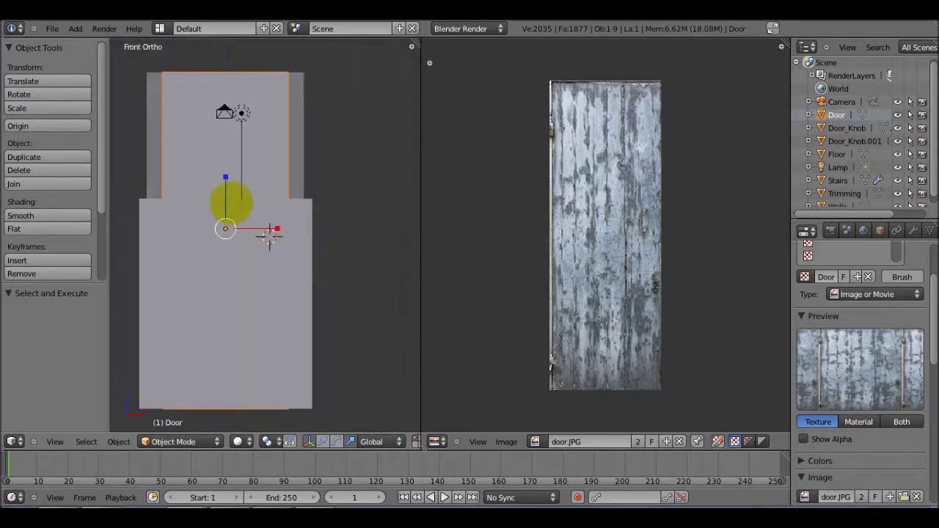
key(Tab)
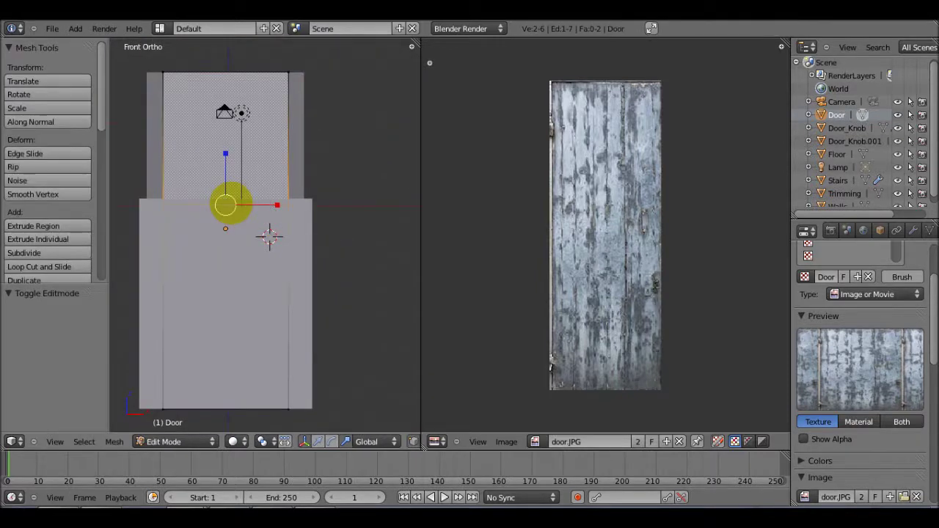
key(a)
key(a)
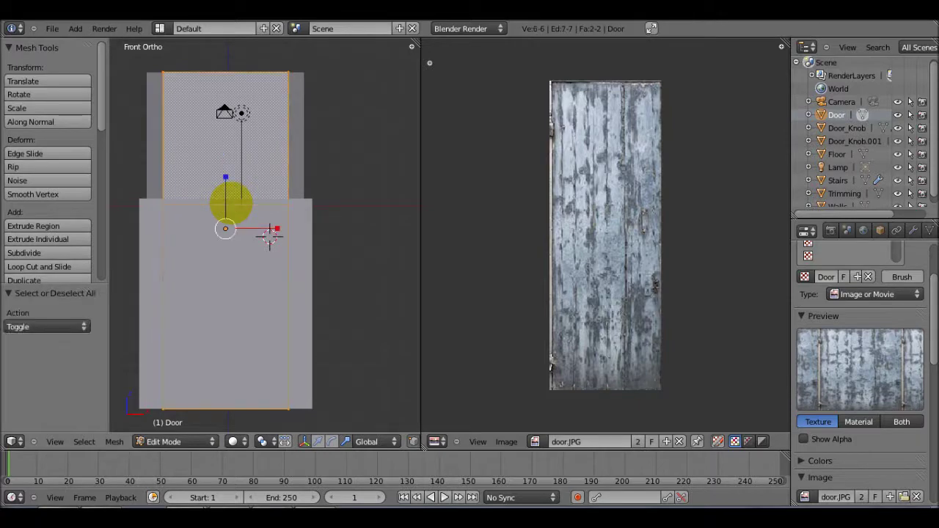
key(u)
click(194, 204)
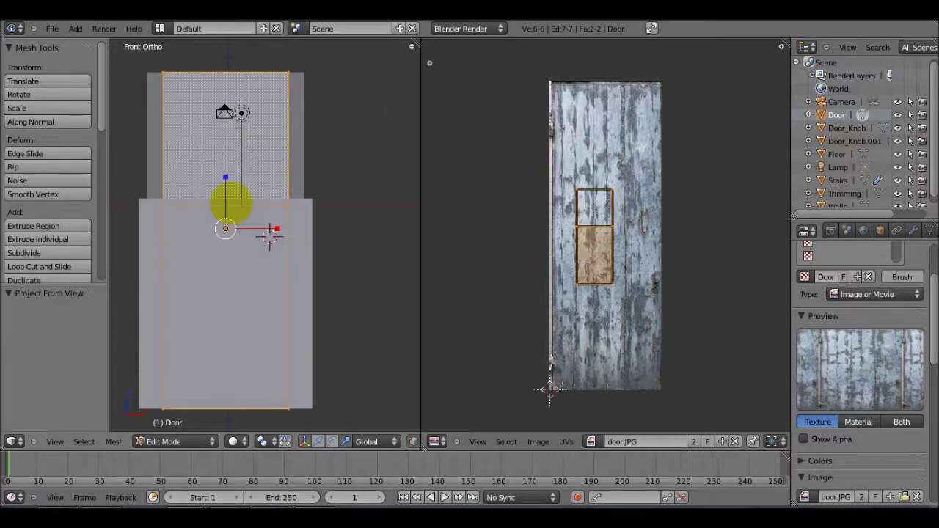
Scale the door's UV layout up by about 3.18 so it roughly matches the height of the door image
key(s)
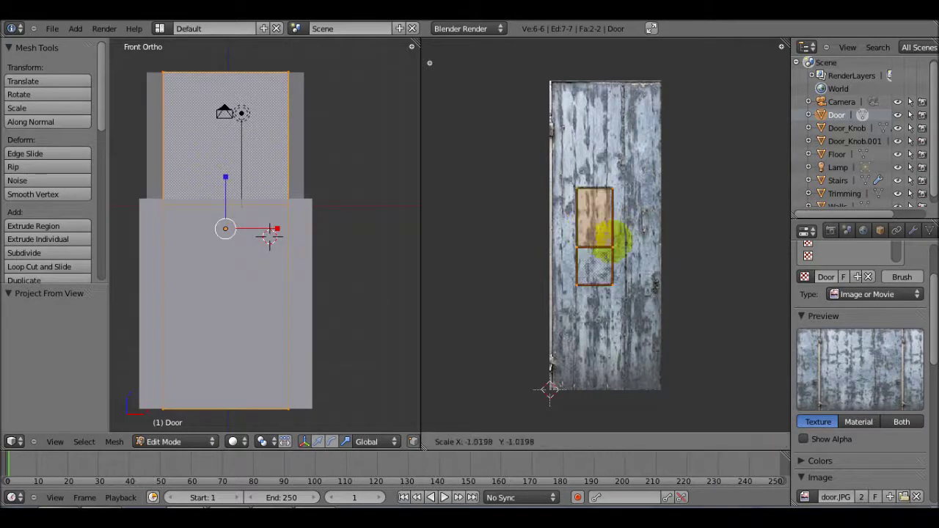
right_click(602, 245)
key(s)
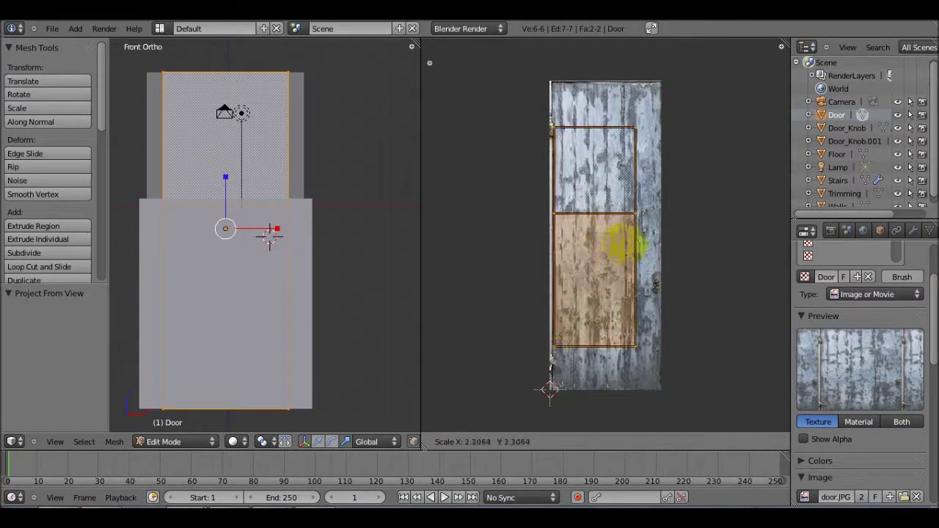
click(627, 229)
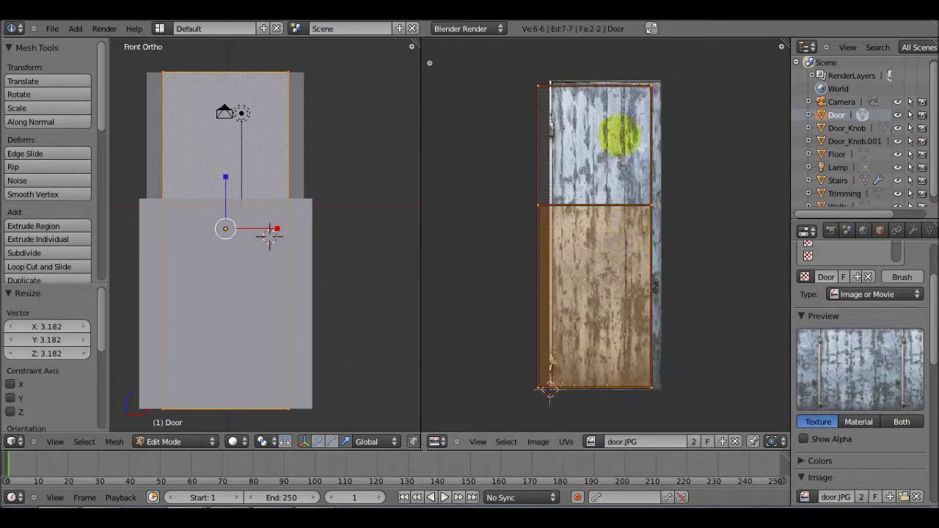
Move the three right-side UV vertices outward onto the right edge of the door image
right_click(559, 97)
right_click(649, 88)
shift+right_click(642, 209)
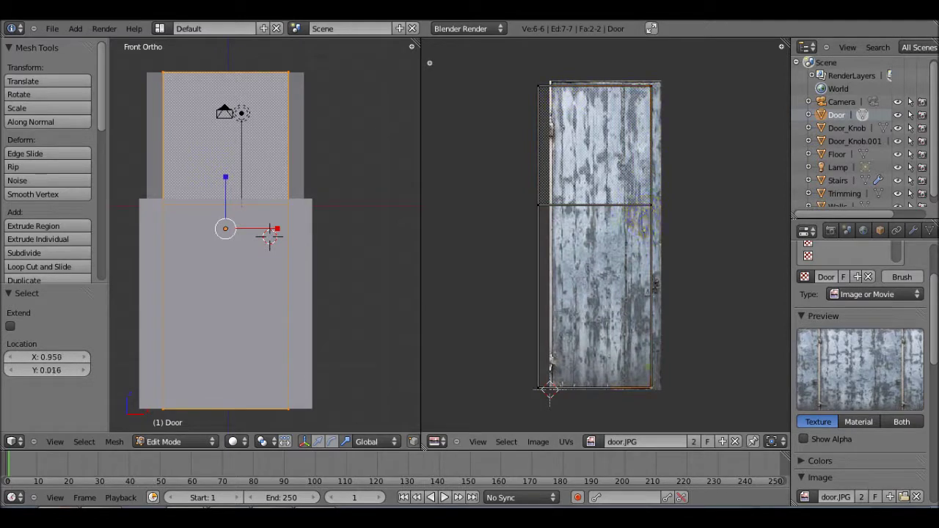
key(Caps_Lock)
key(Caps_Lock)
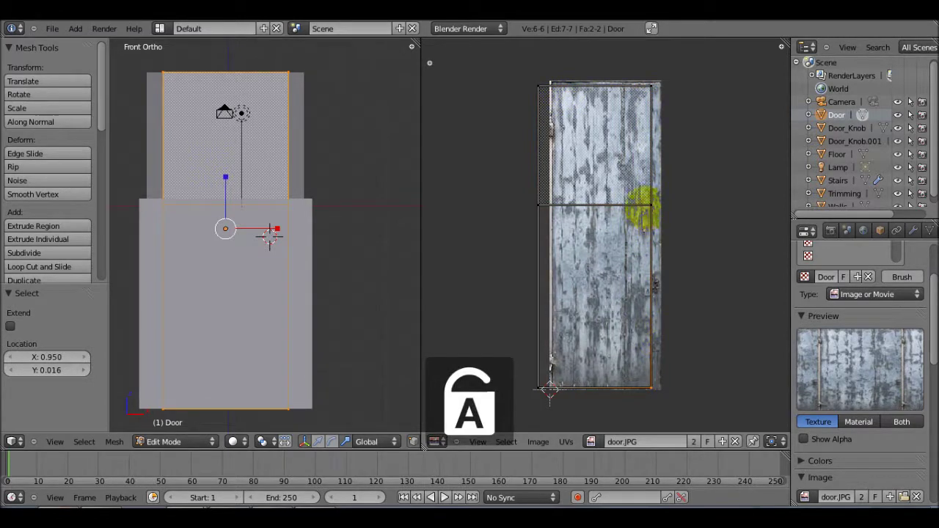
shift+right_click(650, 88)
key(g)
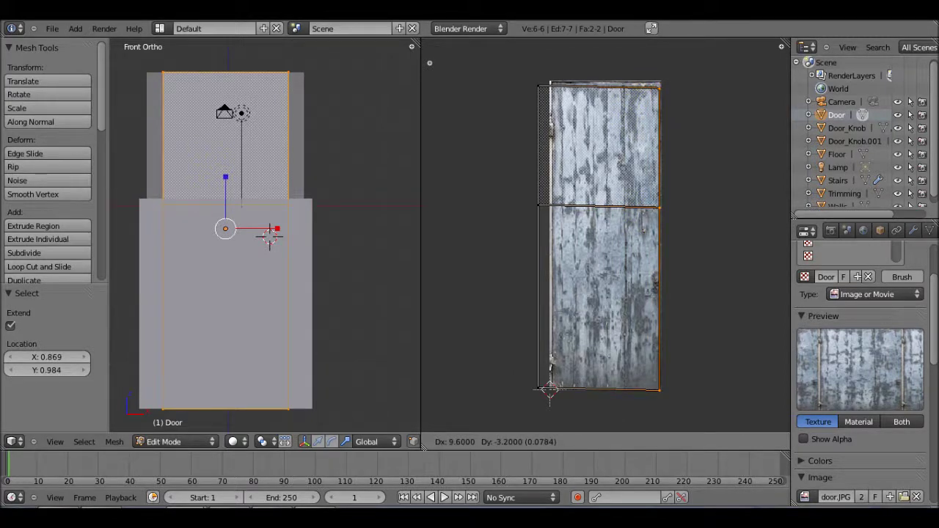
key(Return)
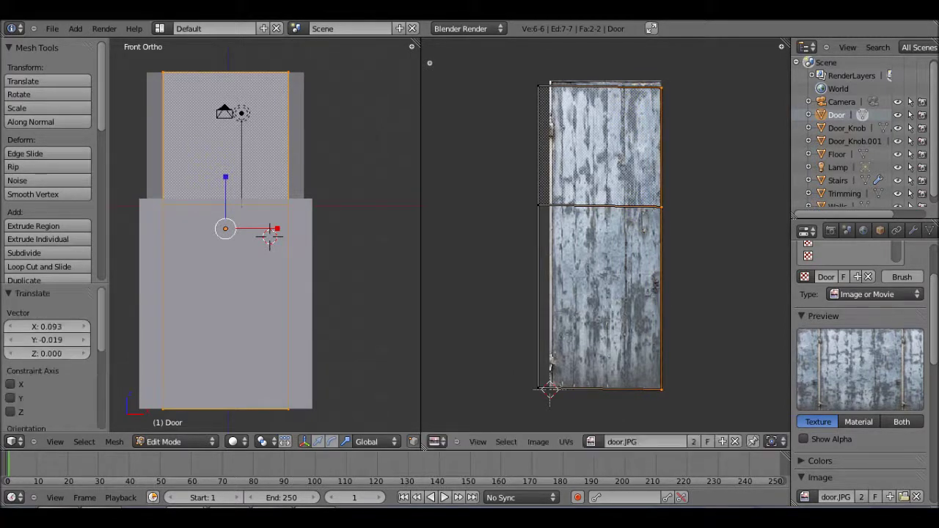
Move the left-side UV vertices onto the door image's left edge and the top pair onto its top edge
right_click(549, 387)
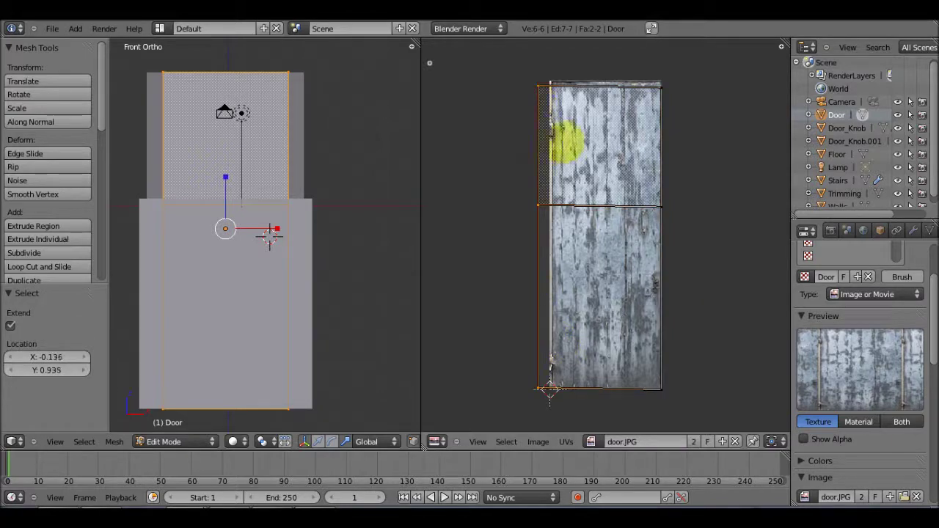
key(g)
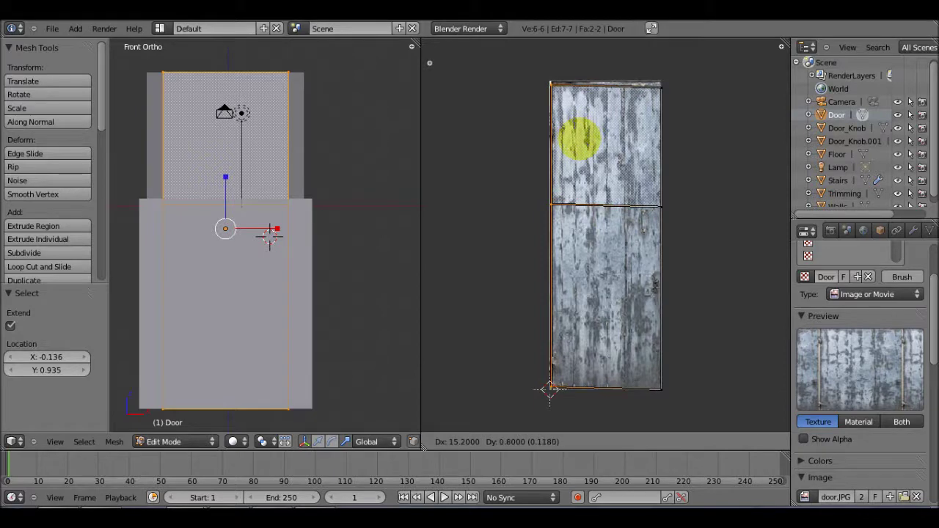
click(580, 139)
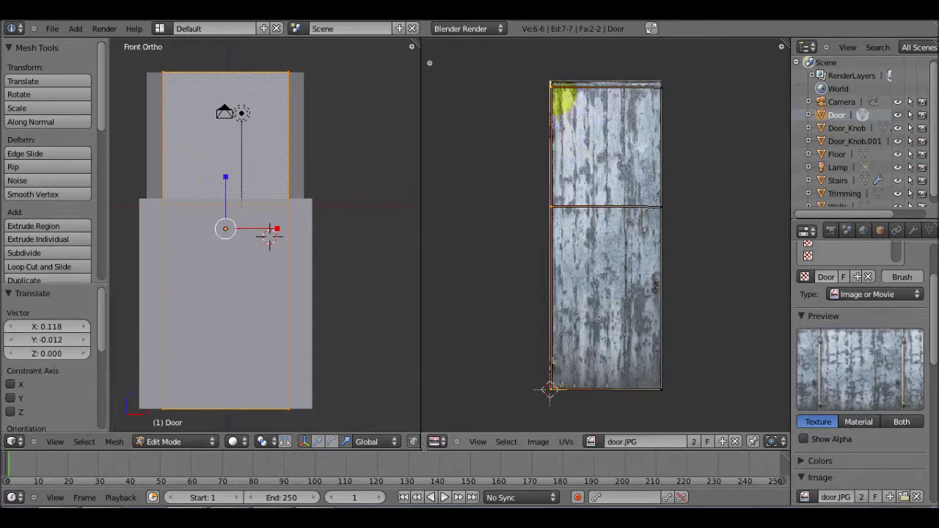
right_click(562, 101)
key(g)
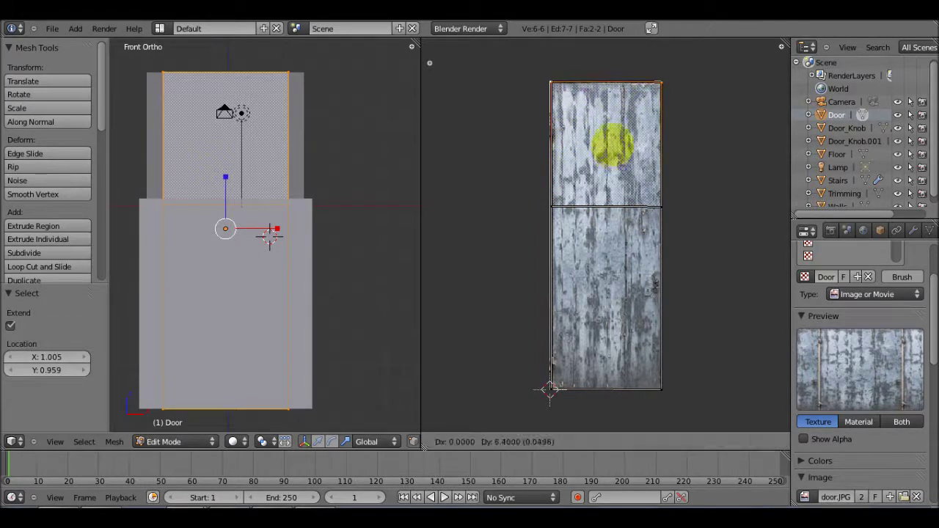
click(613, 143)
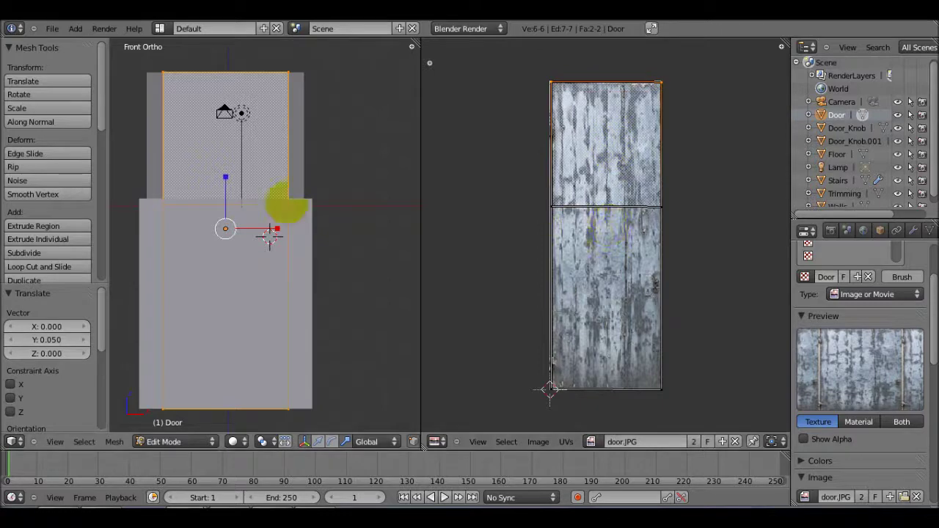
Set the Door texture's mapping coordinates to UV and render the scene to check the door
key(F12)
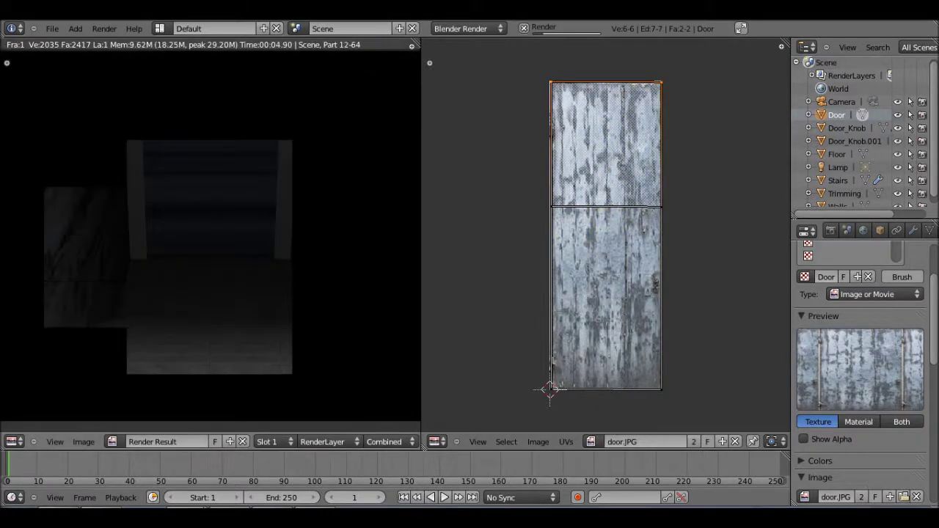
key(Escape)
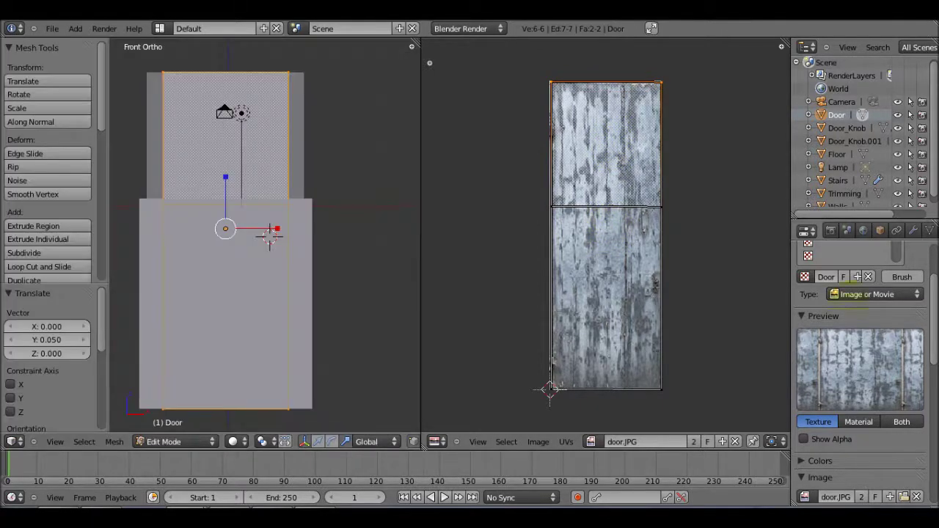
scroll(860, 345, down, 3)
scroll(860, 344, down, 6)
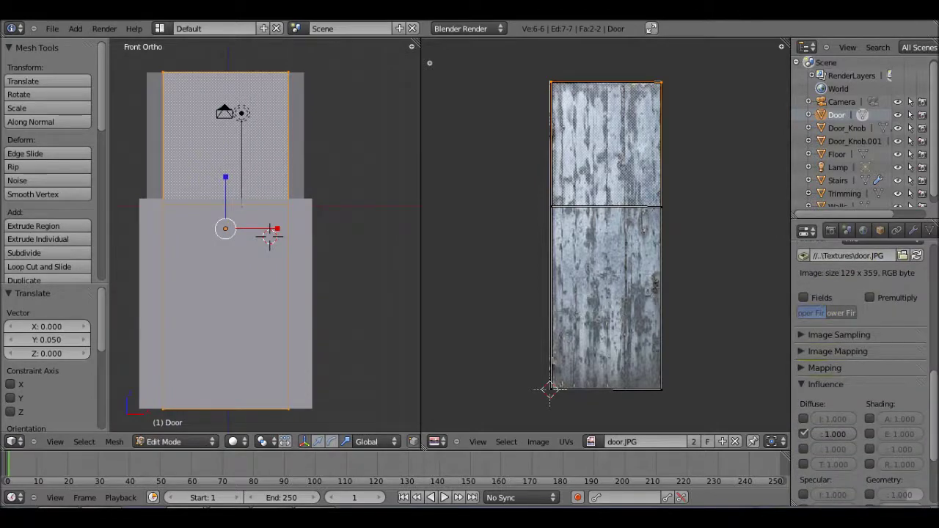
click(825, 367)
click(881, 387)
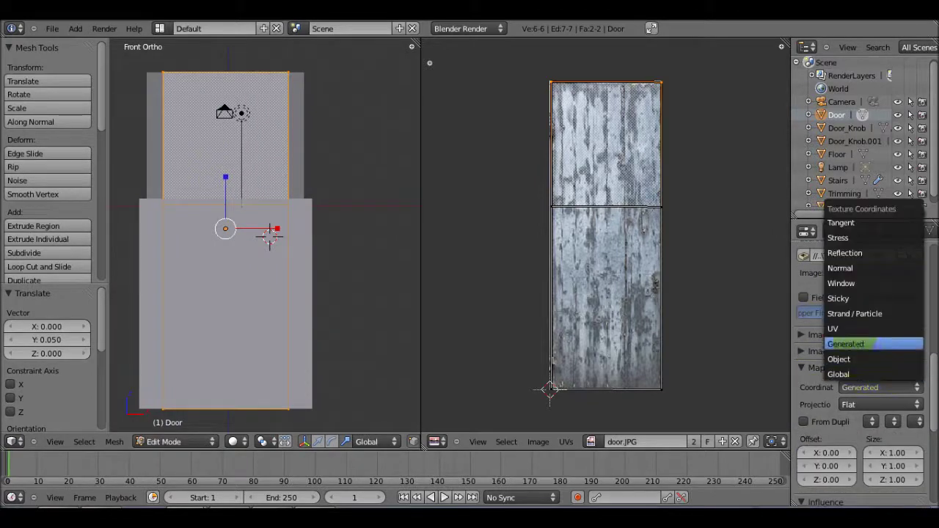
click(833, 329)
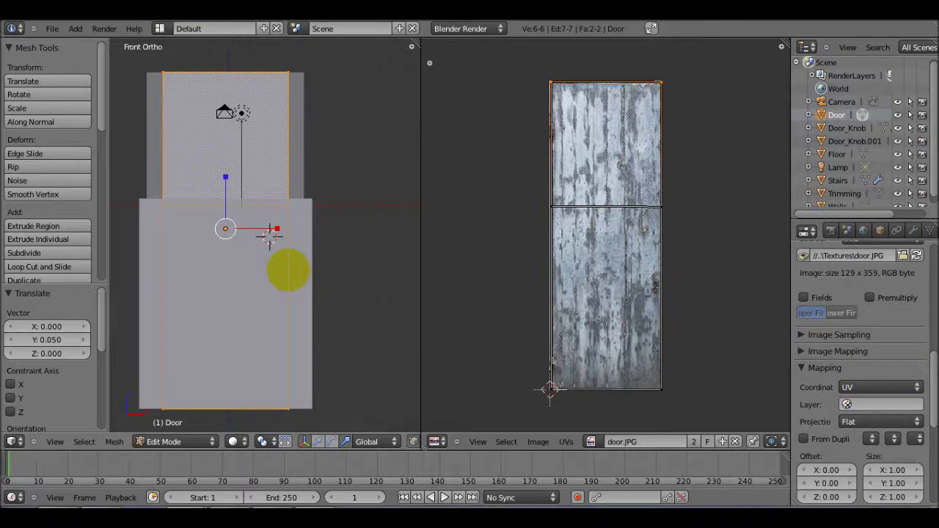
key(F12)
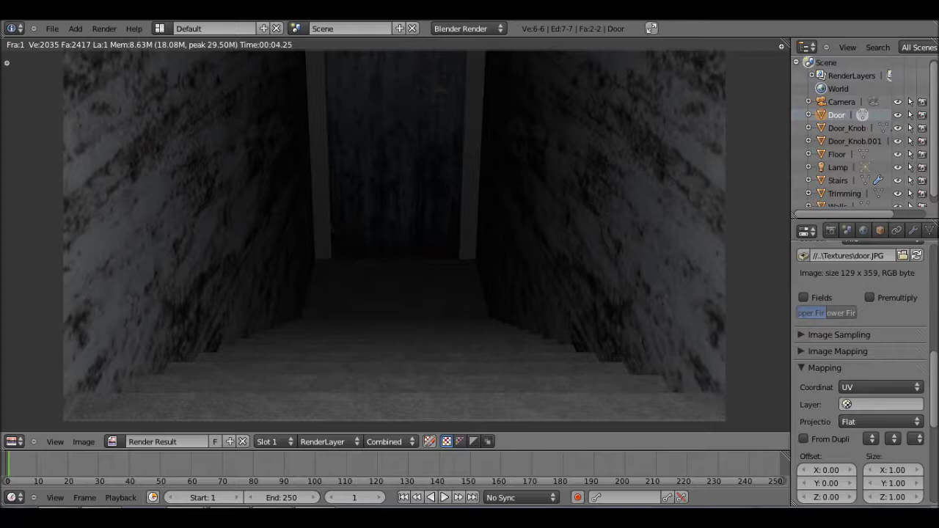
key(Escape)
Inspect the door from the camera and an orbited angle in Textured viewport shading, and return to Solid shading
key(KP_0)
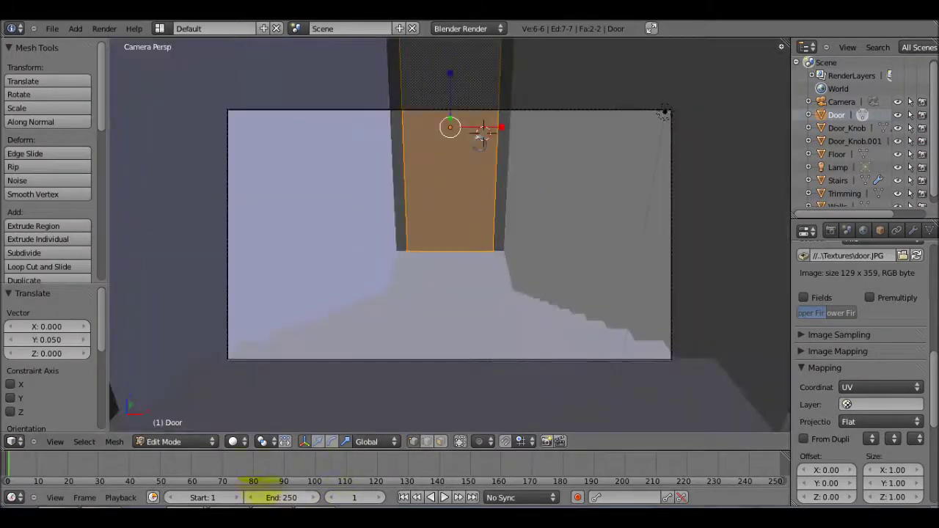
click(233, 441)
click(247, 381)
middle_drag(483, 129, 433, 198)
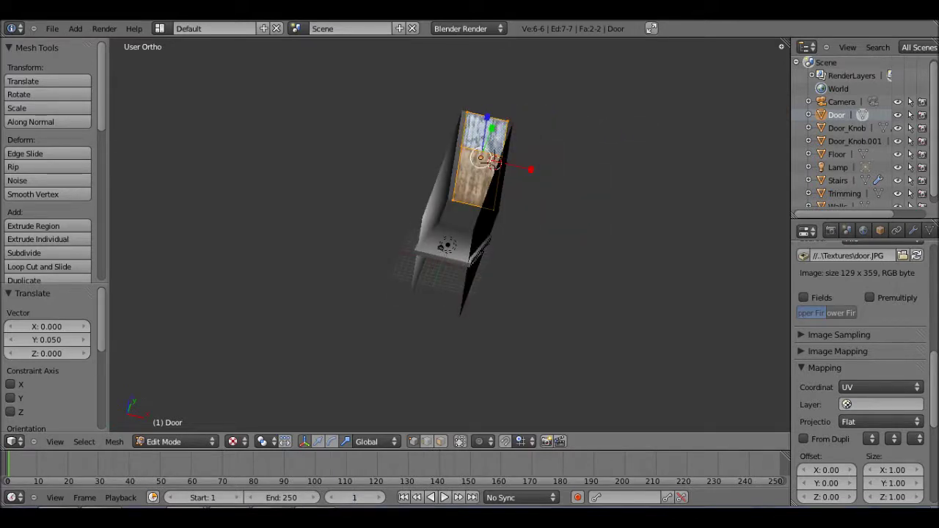
key(KP_0)
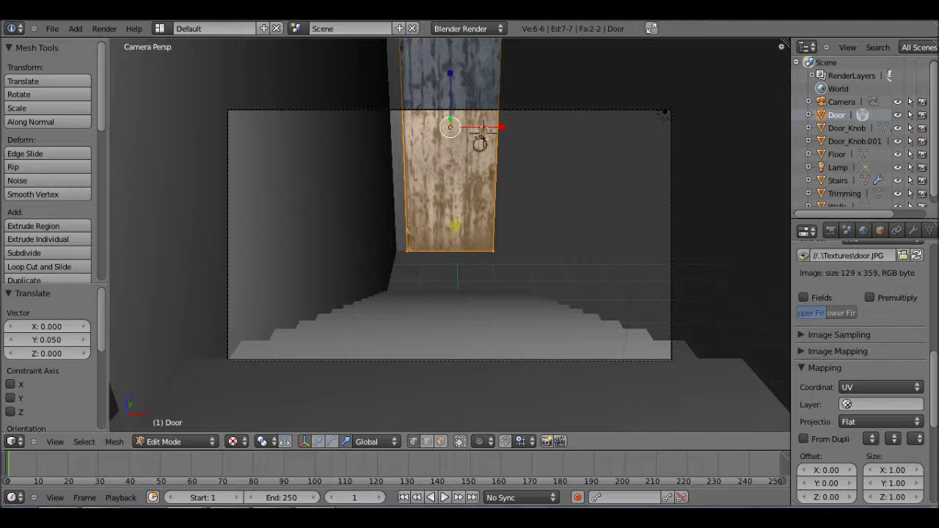
click(233, 441)
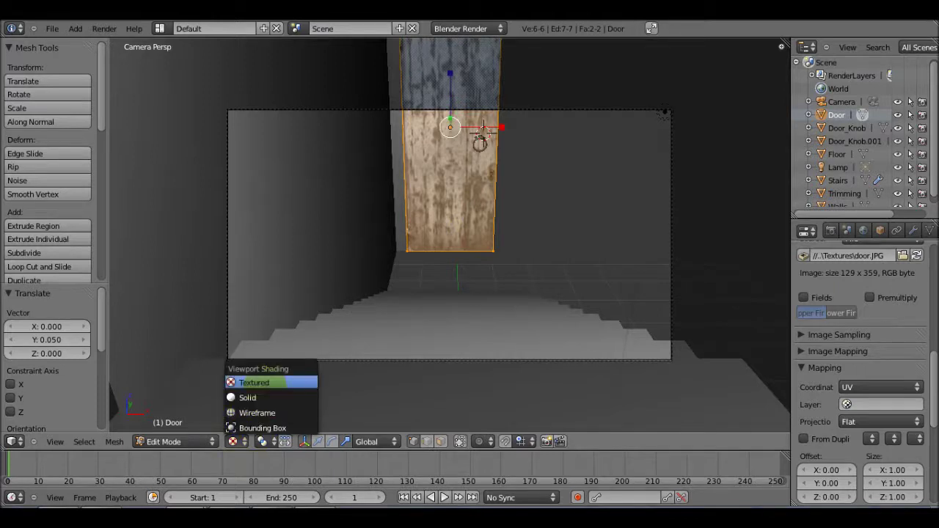
click(275, 396)
Leave Edit Mode on the door and select the Trimming object around the doorway
key(a)
scroll(479, 131, down, 3)
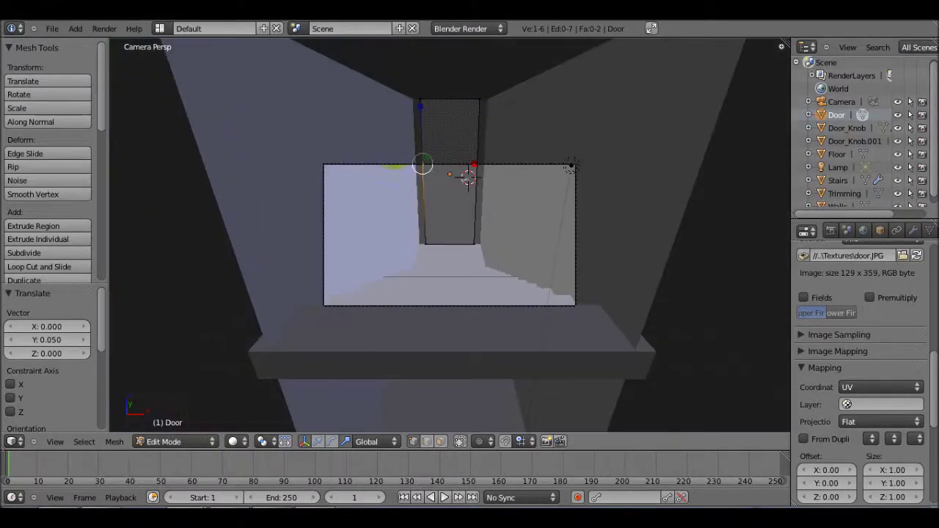
key(Tab)
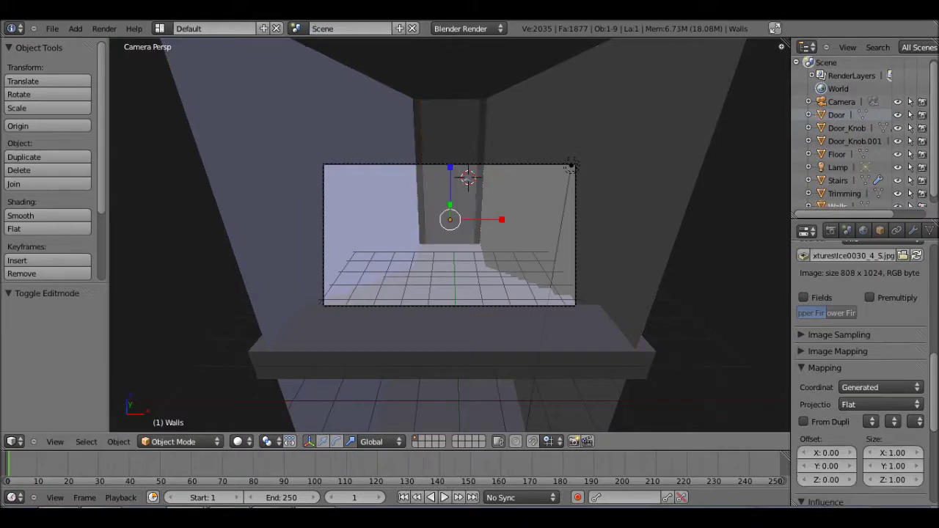
right_click(424, 260)
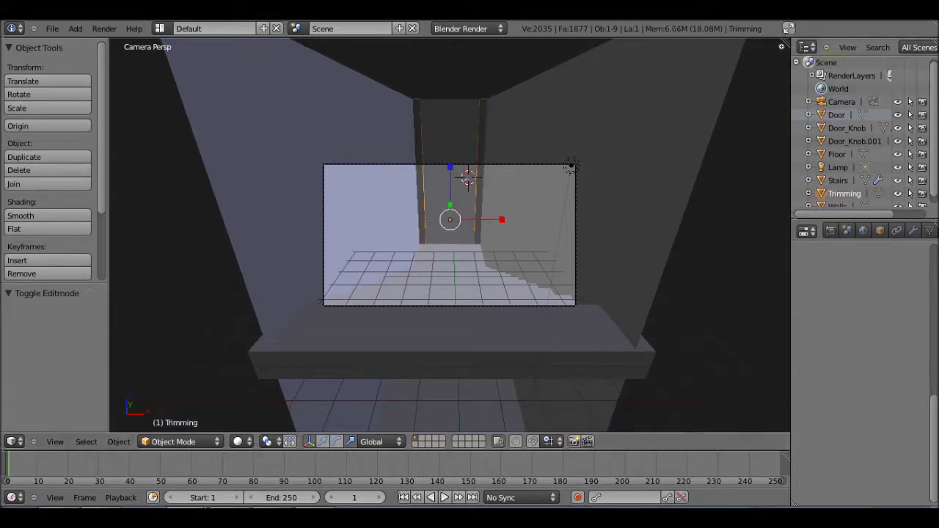
Split the 3D viewport in two and turn the larger area into a UV/Image Editor
drag(782, 46, 275, 66)
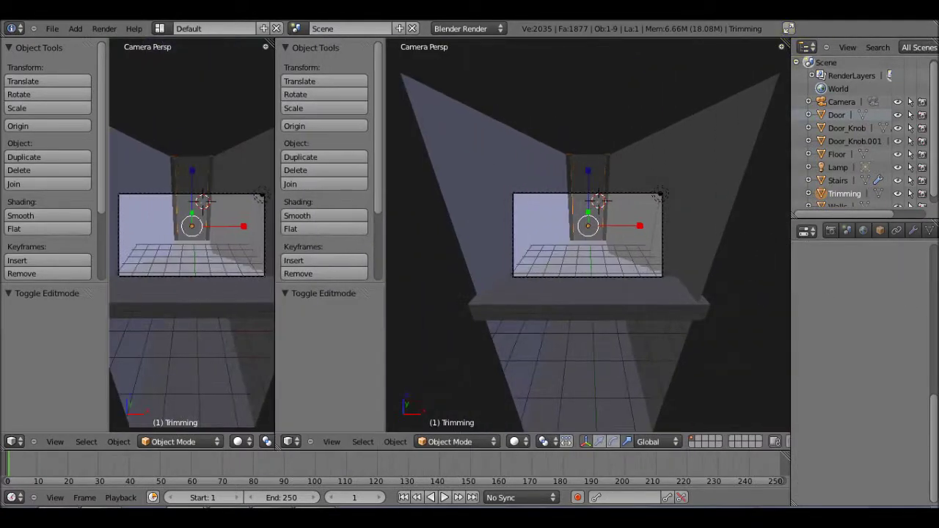
click(292, 441)
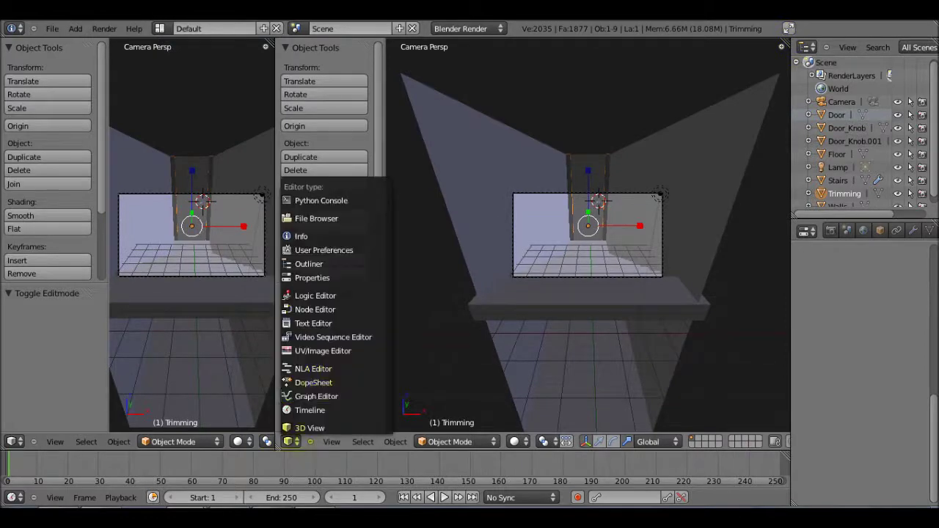
click(323, 350)
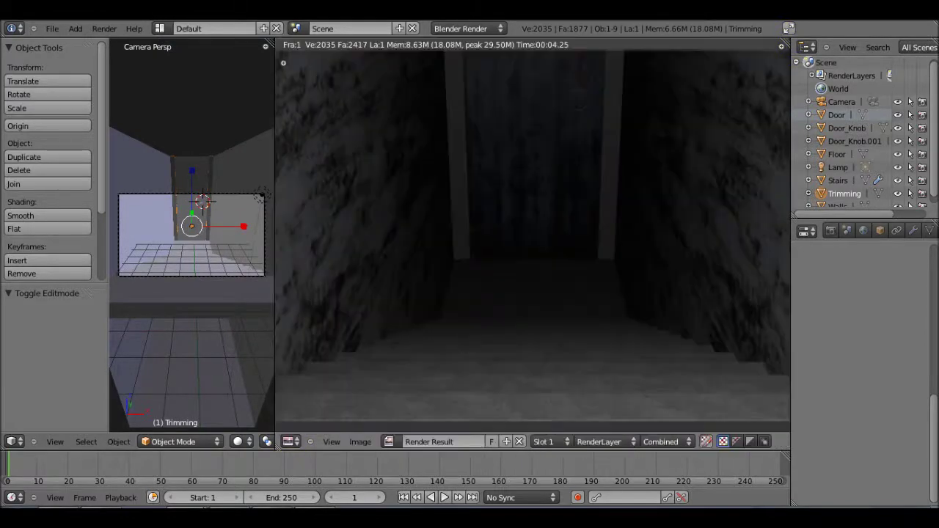
Open cgcookie_stained_wood.jpg from the Textures folder in the image editor
scroll(533, 235, down, 2)
click(361, 441)
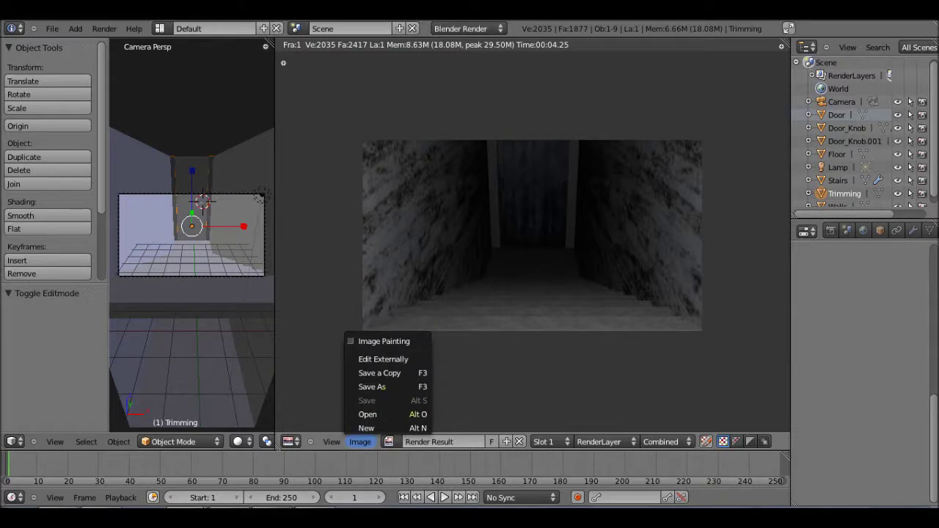
click(368, 415)
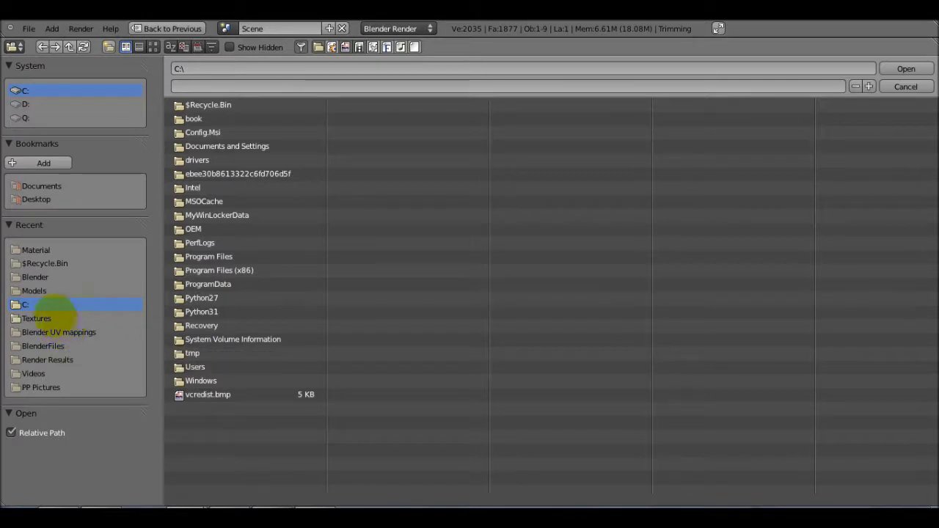
click(55, 316)
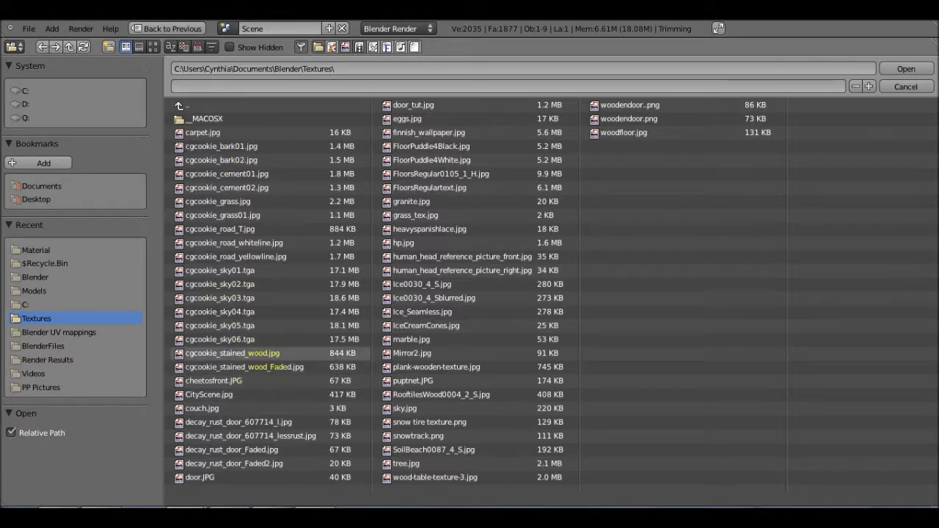
double_click(243, 353)
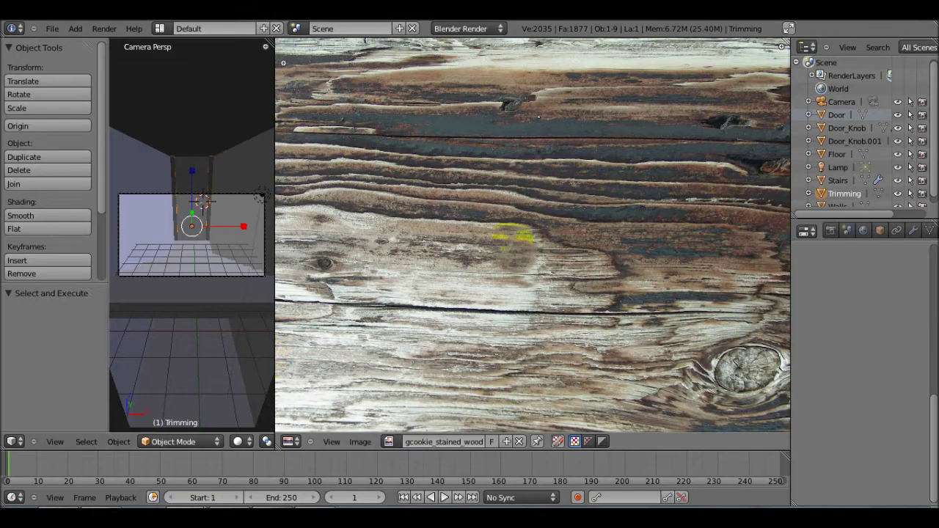
scroll(532, 235, up, 1)
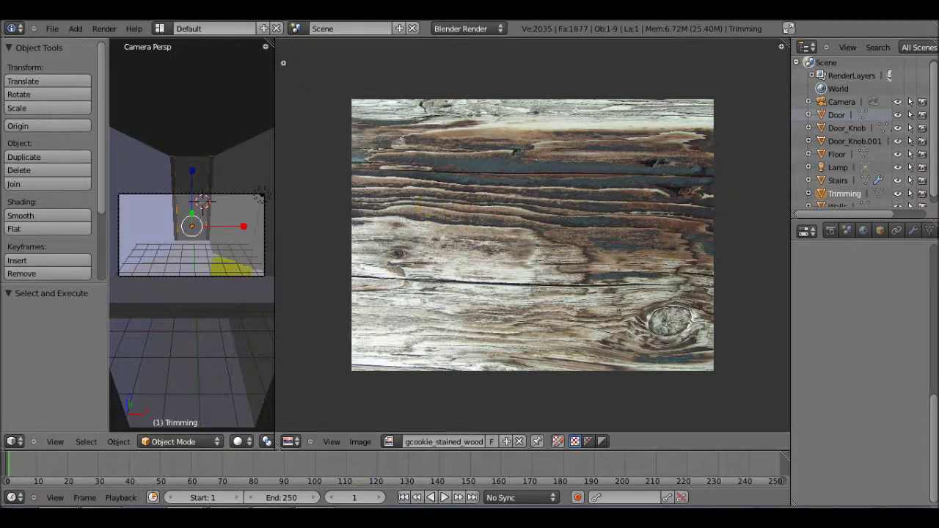
Unwrap the Trimming mesh in Edit Mode with Project From View from the front orthographic view
scroll(201, 268, up, 2)
key(KP_1)
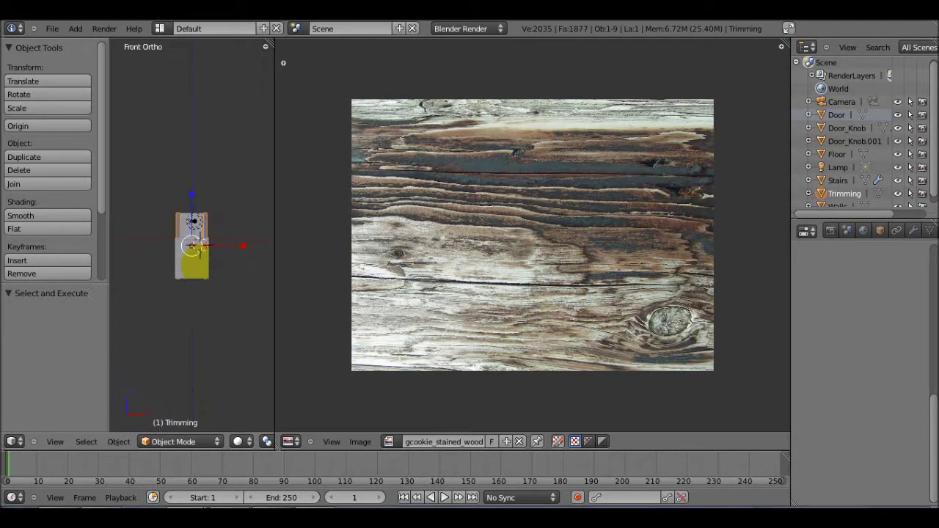
scroll(192, 249, up, 1)
key(Tab)
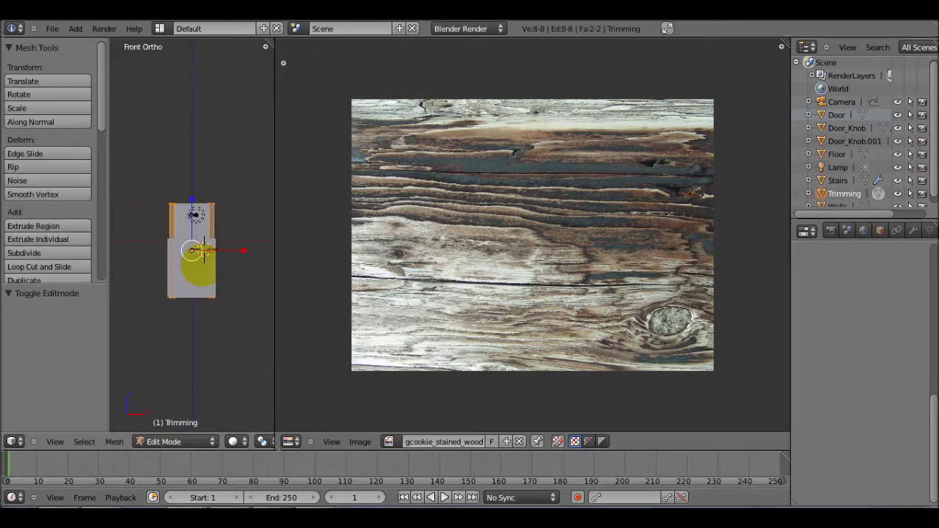
key(u)
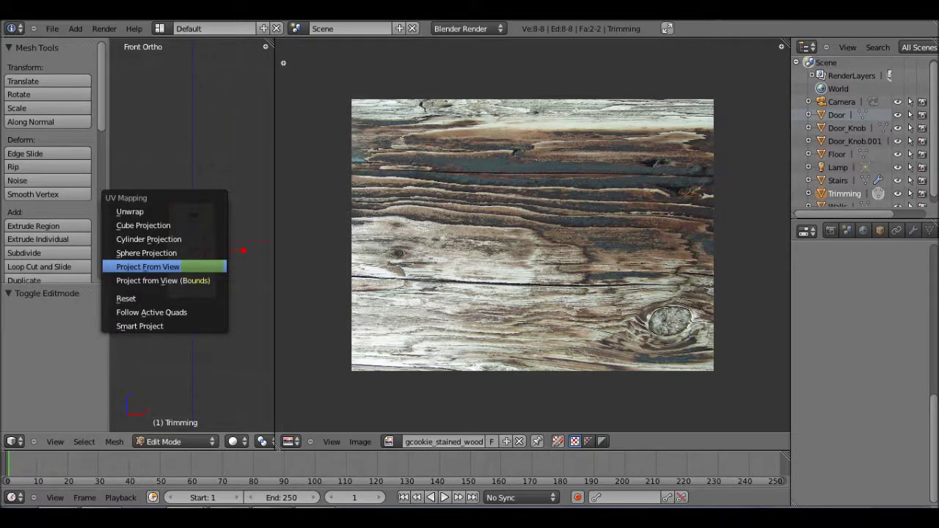
click(147, 266)
Rotate the trimming UVs along the wood grain, scale them by about 2.724, and move them about 0.084 in X and -0.231 in Y
key(r)
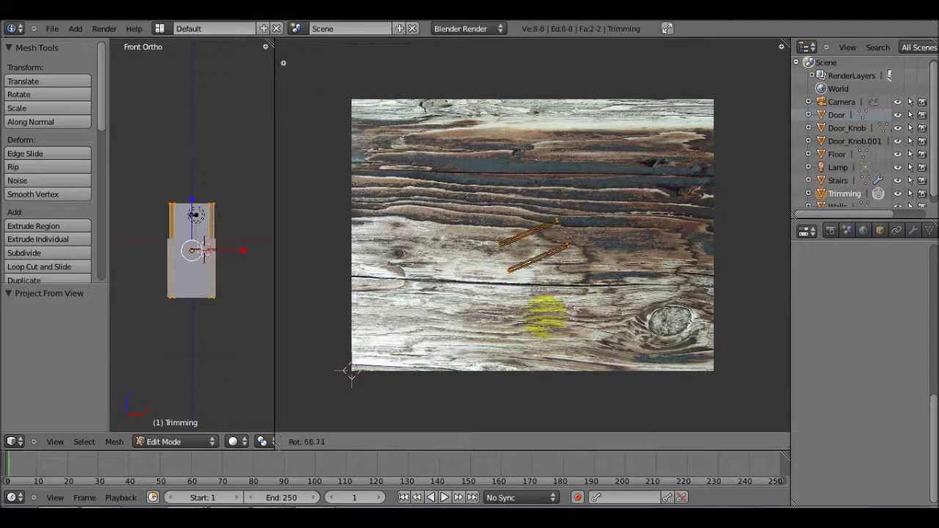
click(521, 305)
key(s)
key(Return)
key(g)
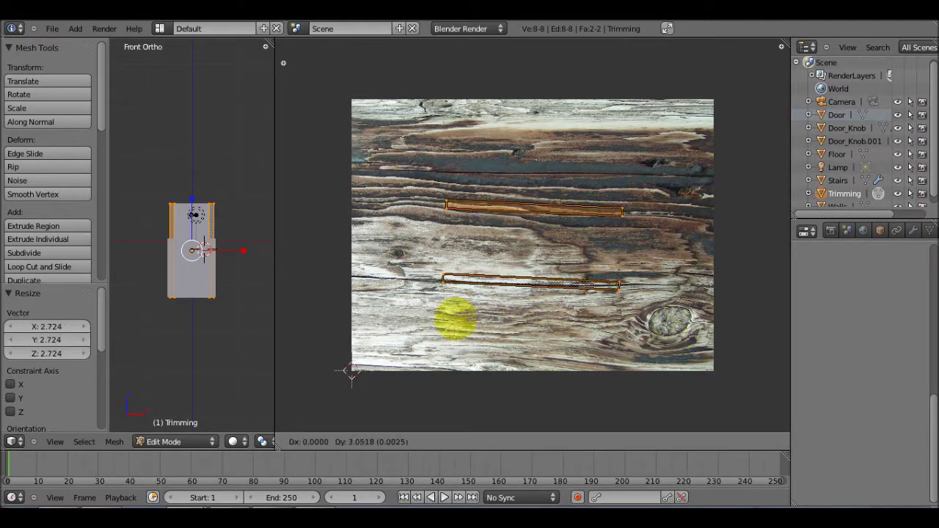
click(637, 441)
Straighten the trimming UVs by rotating about -1.784° and move them about -0.069 in X and 0.086 in Y on the wood image
key(s)
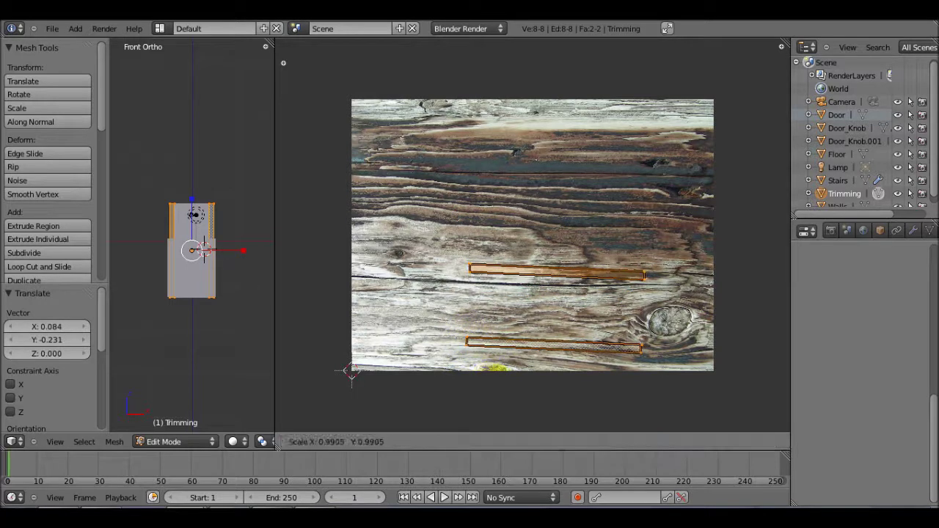
key(Escape)
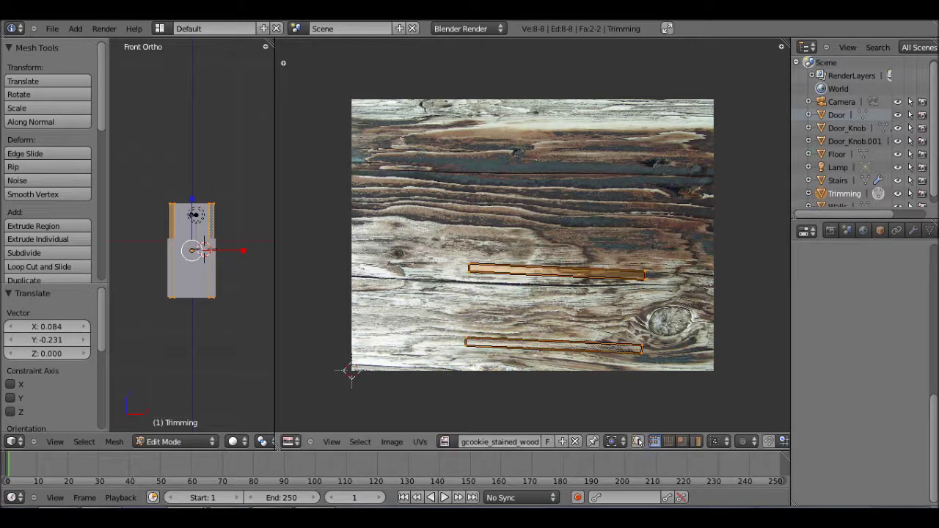
key(r)
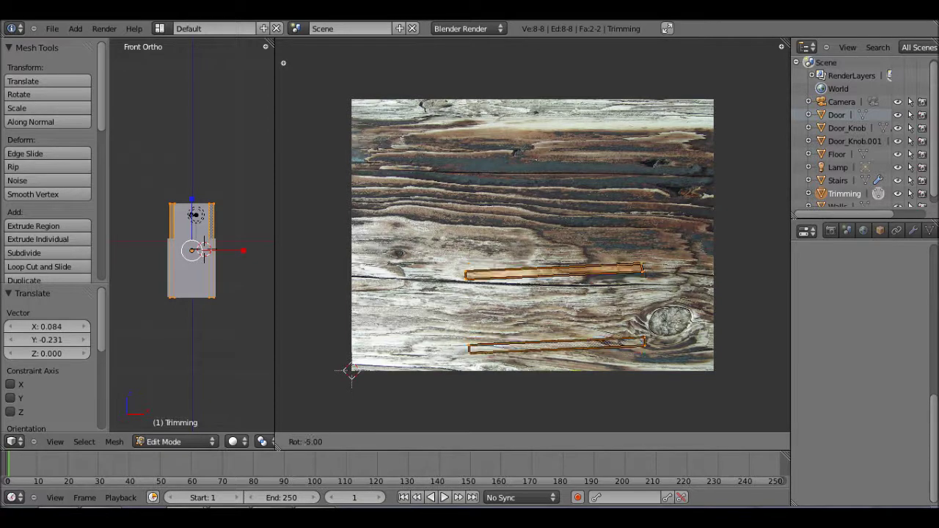
click(639, 442)
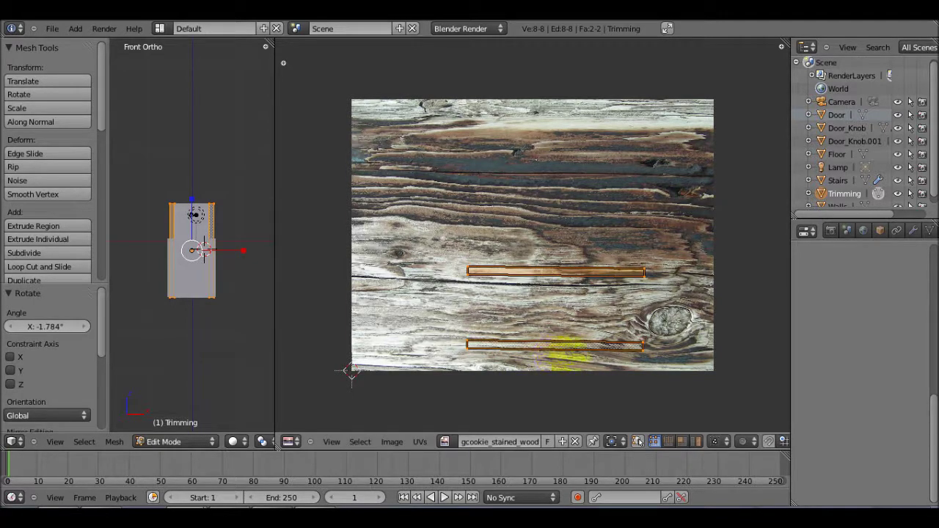
key(g)
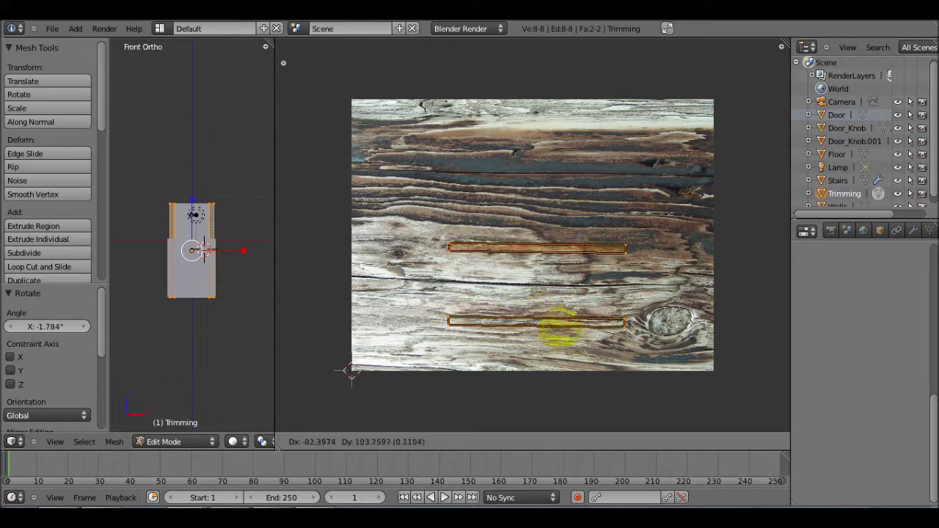
click(560, 328)
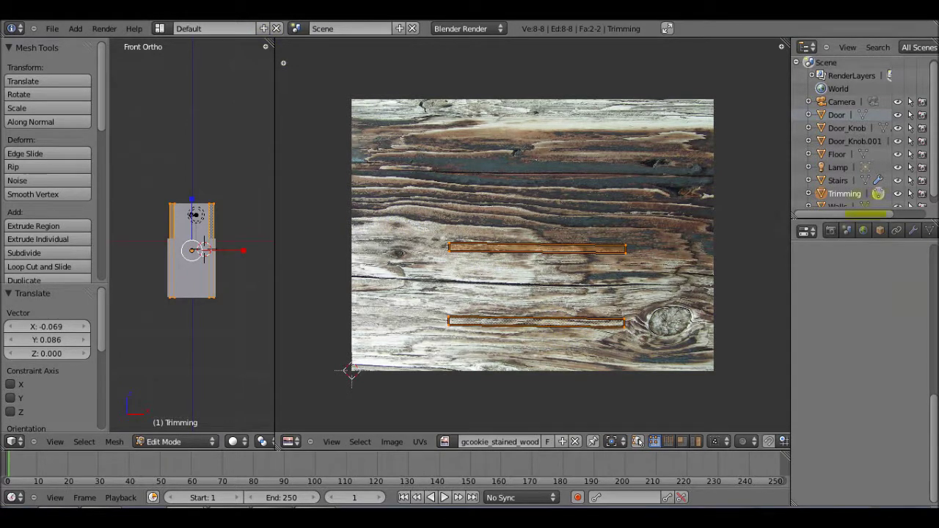
Create a new texture, set its type to Image or Movie, and assign it the cgcookie_stained_wood image
scroll(873, 226, down, 2)
scroll(866, 230, down, 2)
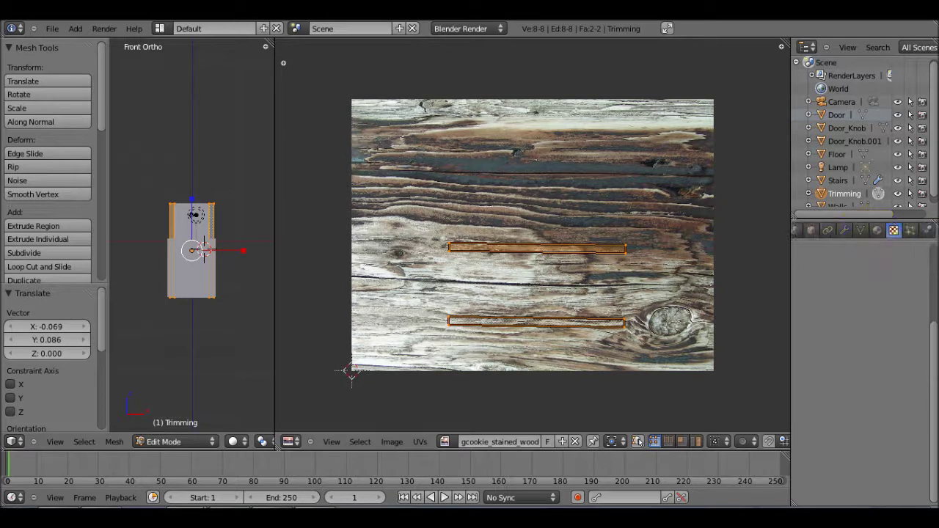
click(851, 278)
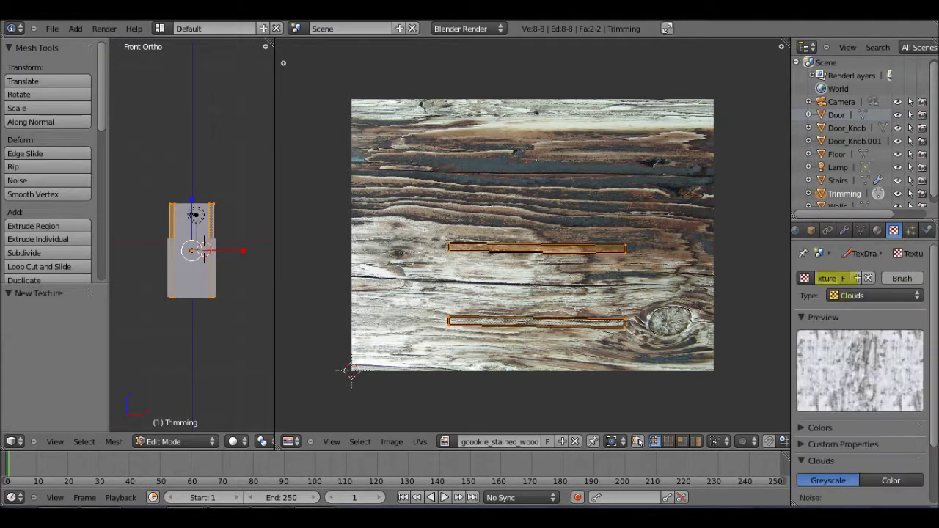
scroll(851, 278, down, 3)
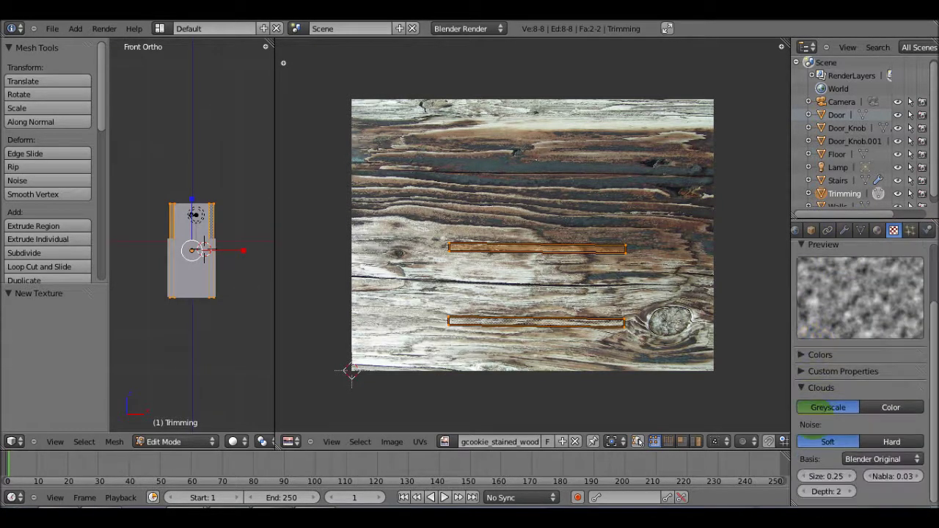
scroll(860, 330, up, 3)
click(877, 296)
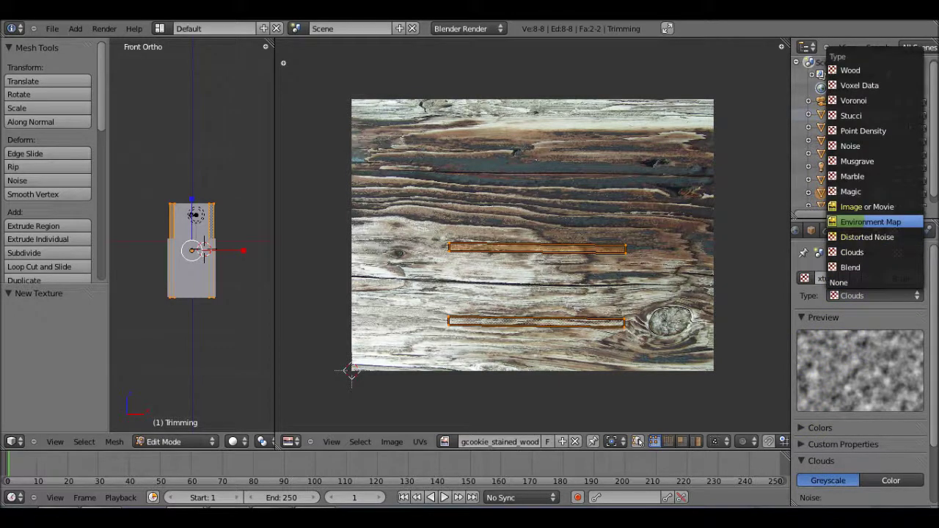
click(867, 207)
scroll(860, 330, down, 1)
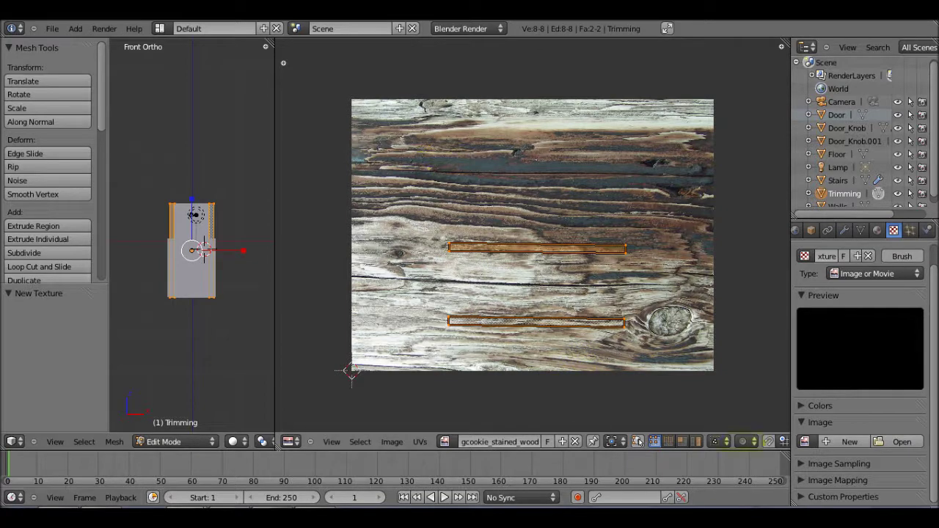
click(805, 441)
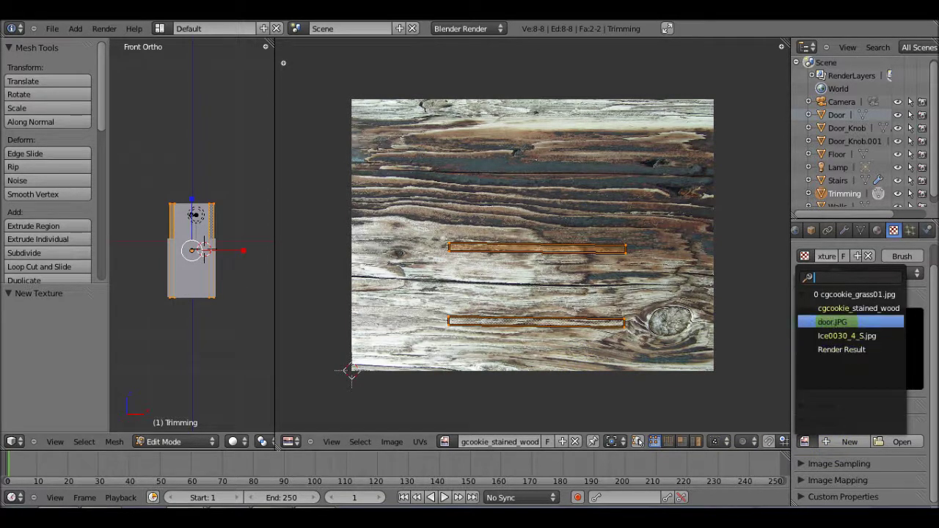
click(851, 308)
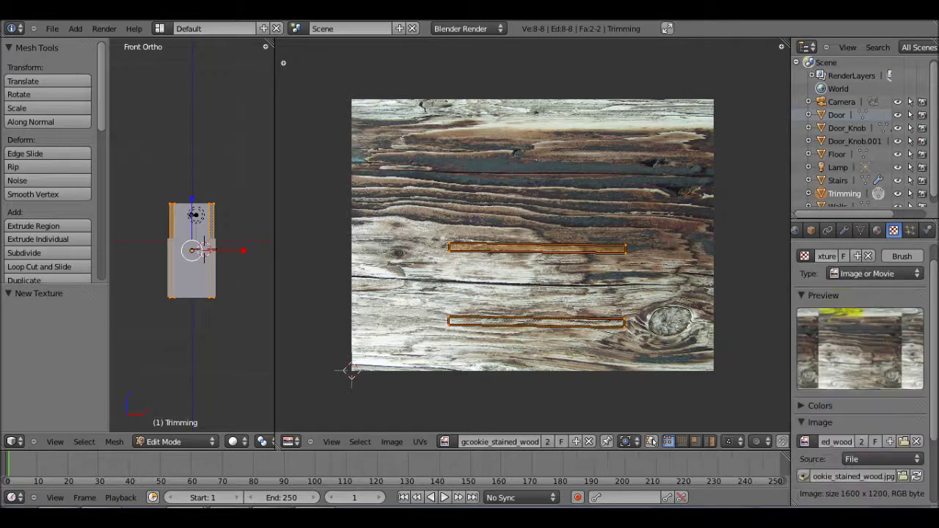
Look through the wood texture's Image Mapping and Image Sampling settings
scroll(860, 353, down, 3)
click(837, 480)
scroll(860, 352, down, 3)
scroll(866, 374, down, 1)
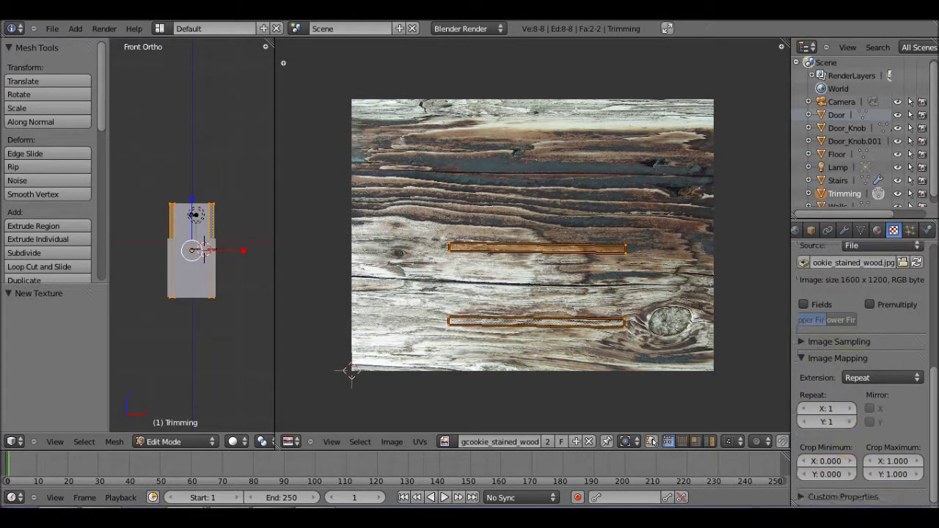
click(838, 358)
click(839, 341)
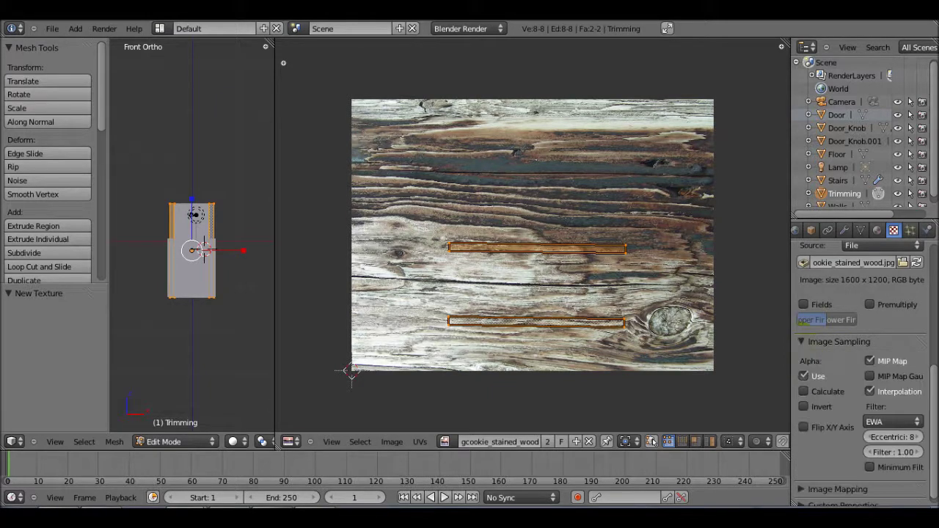
click(838, 342)
scroll(859, 331, up, 7)
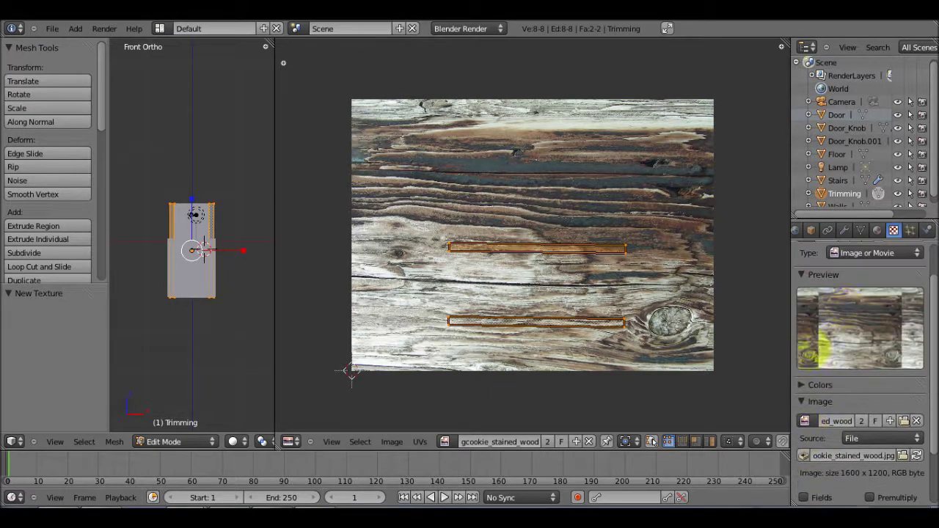
Add a new material to the Trimming object and assign it the existing wood image texture named Texture
click(877, 230)
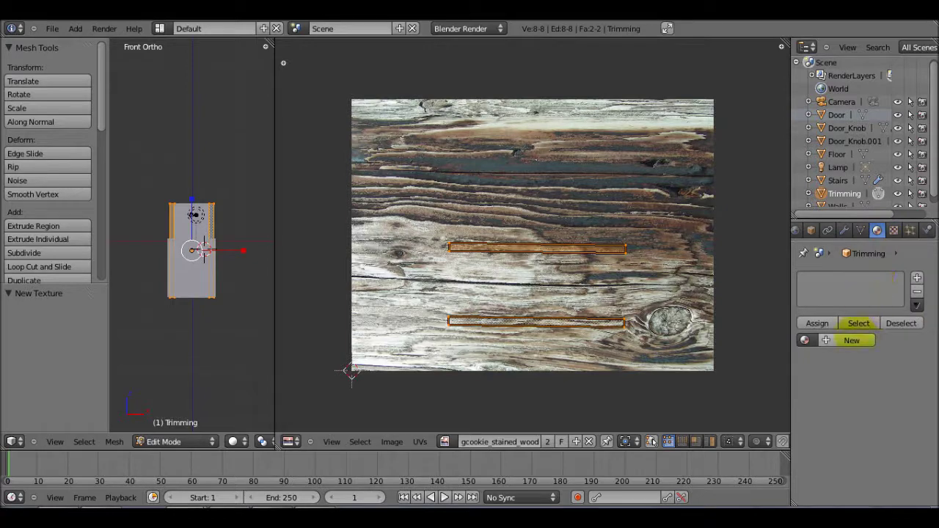
click(851, 340)
click(894, 229)
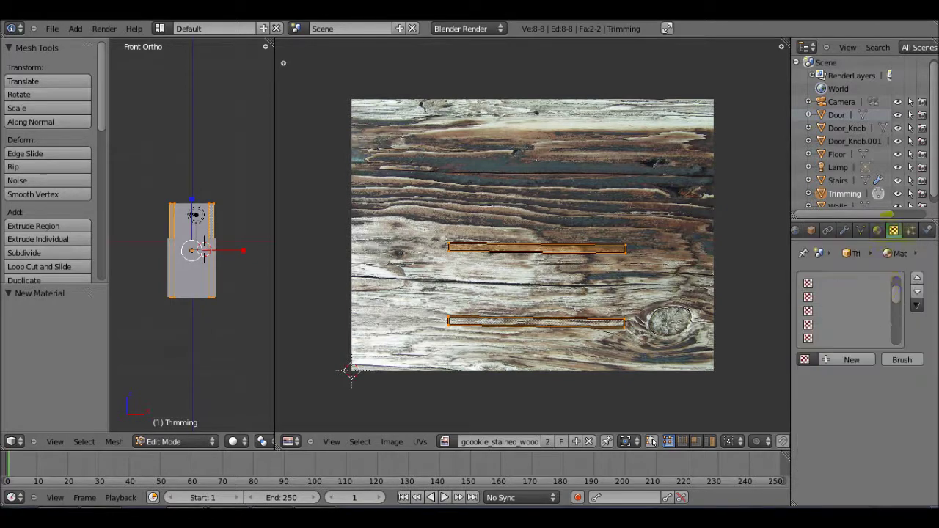
click(805, 359)
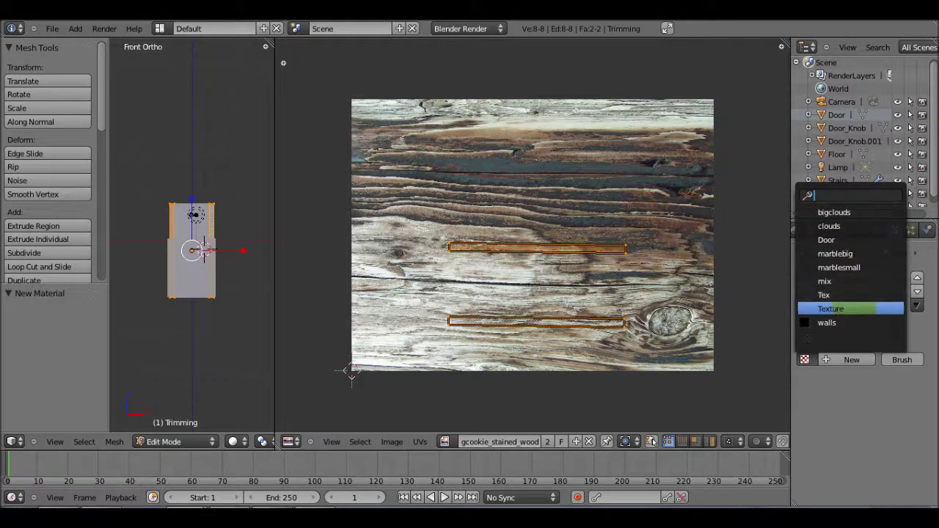
click(851, 309)
Set the trimming texture's mapping coordinates to UV
scroll(857, 345, down, 5)
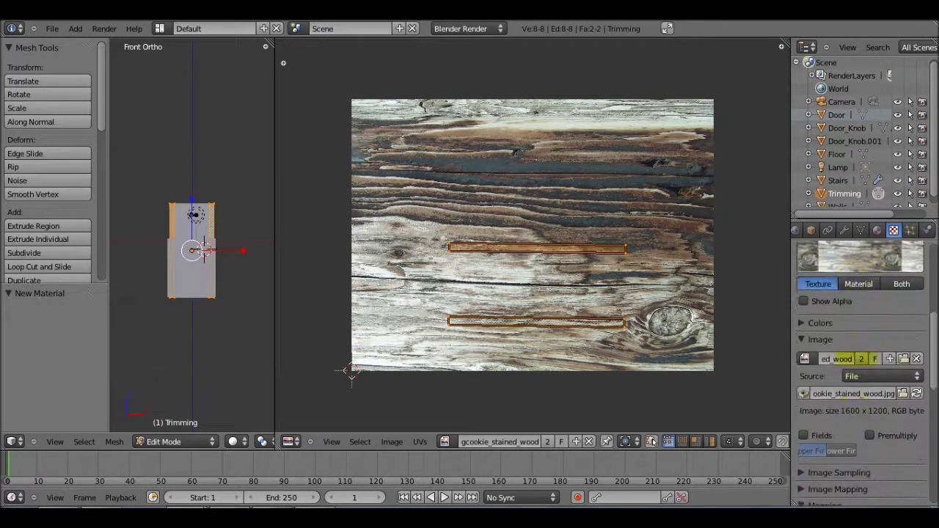
scroll(862, 367, down, 5)
click(880, 387)
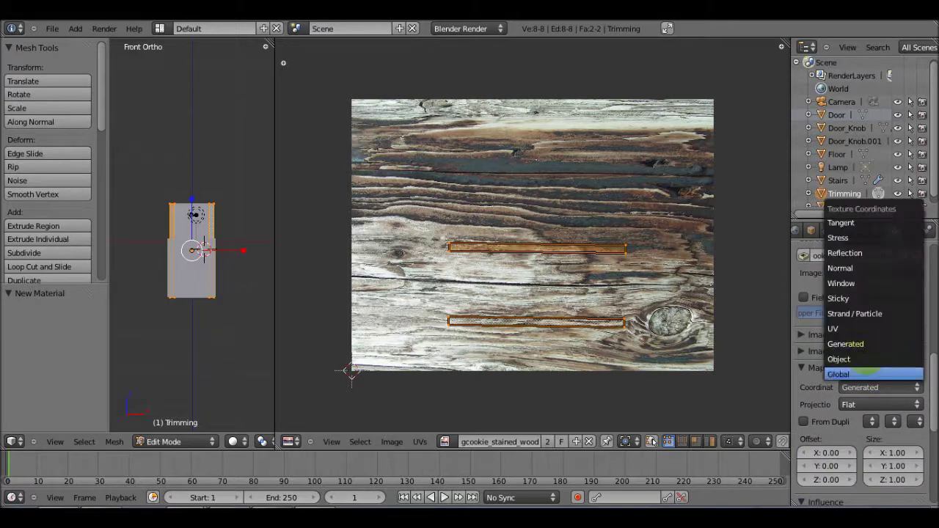
click(859, 327)
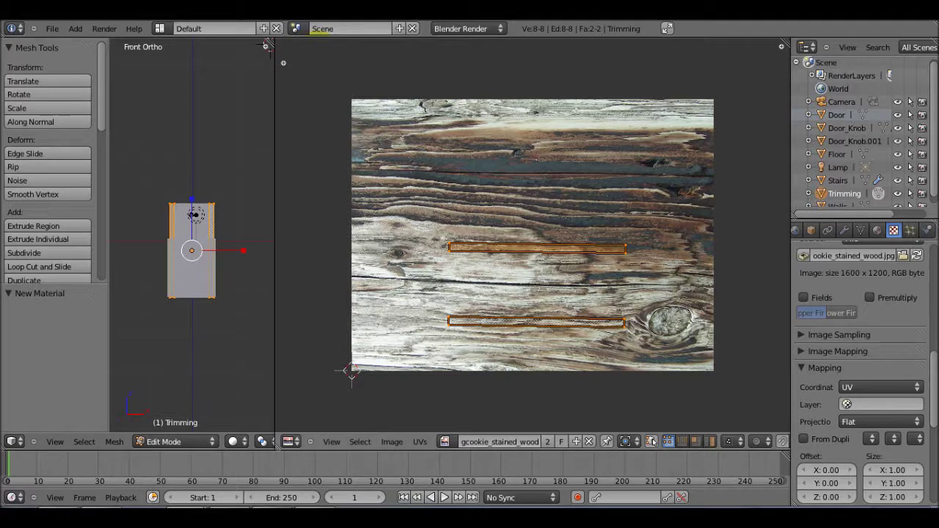
Merge the UV image editor area into the 3D view, and render the scene to check the textured trimming
drag(266, 46, 450, 200)
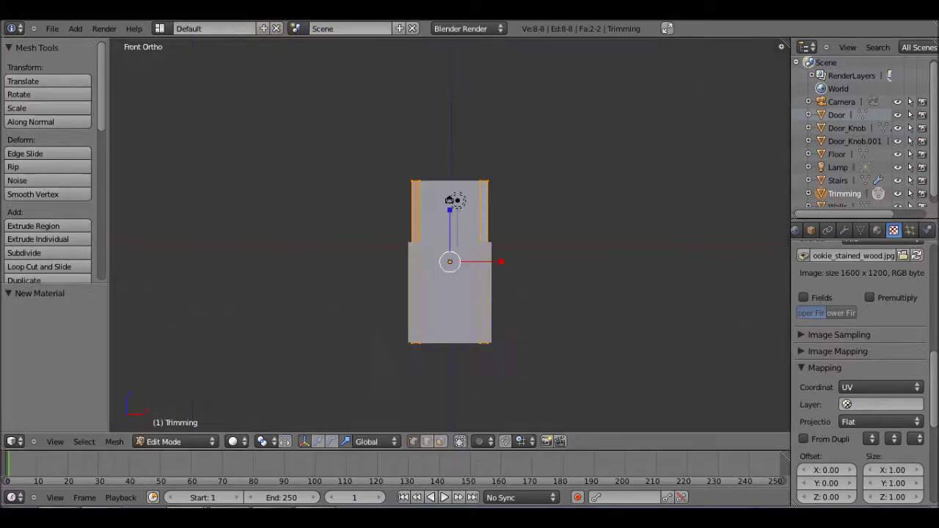
key(F12)
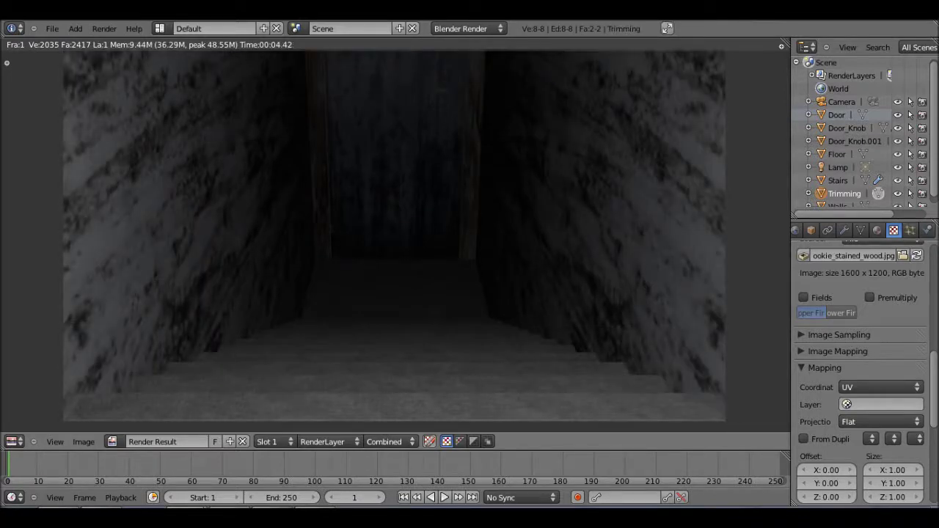
key(Escape)
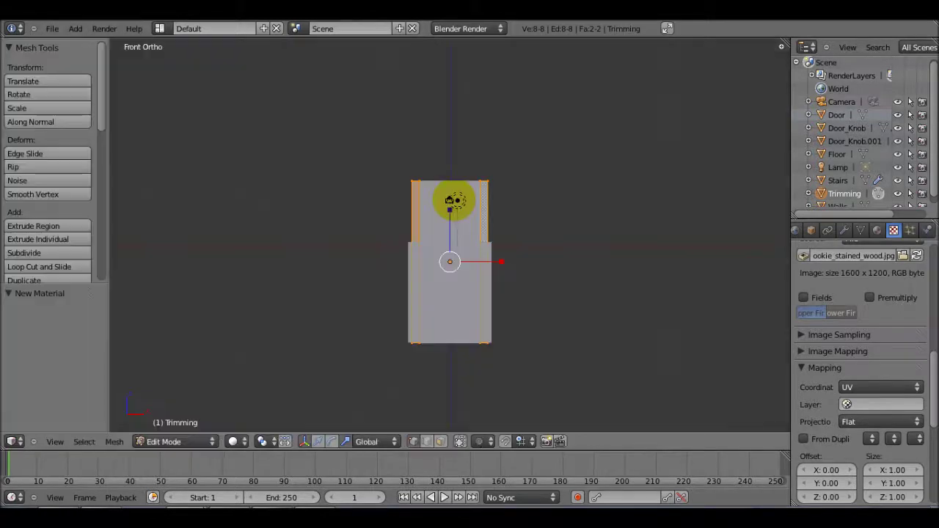
In Object Mode, select both Door_Knob and Door_Knob.001 and trackball-rotate them together by about 8° in the camera view
key(KP_0)
key(Home)
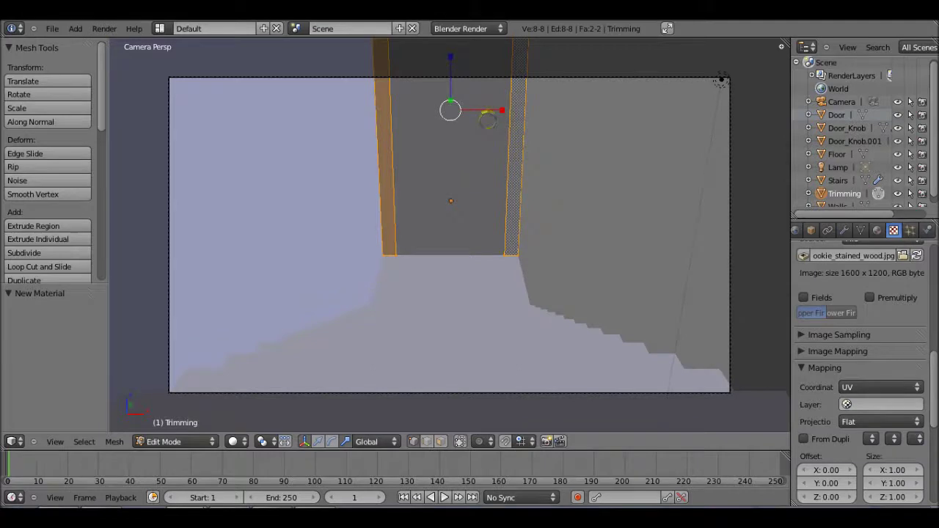
key(Tab)
click(855, 141)
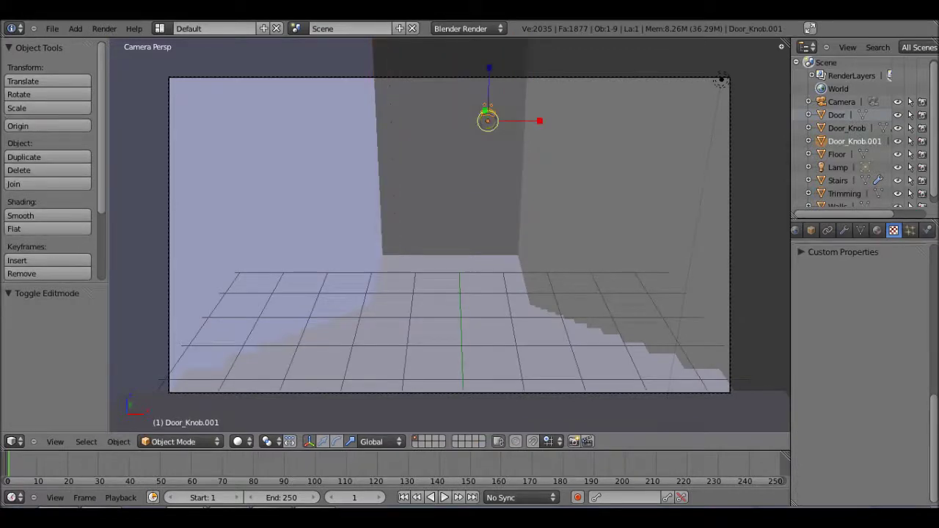
ctrl+click(847, 128)
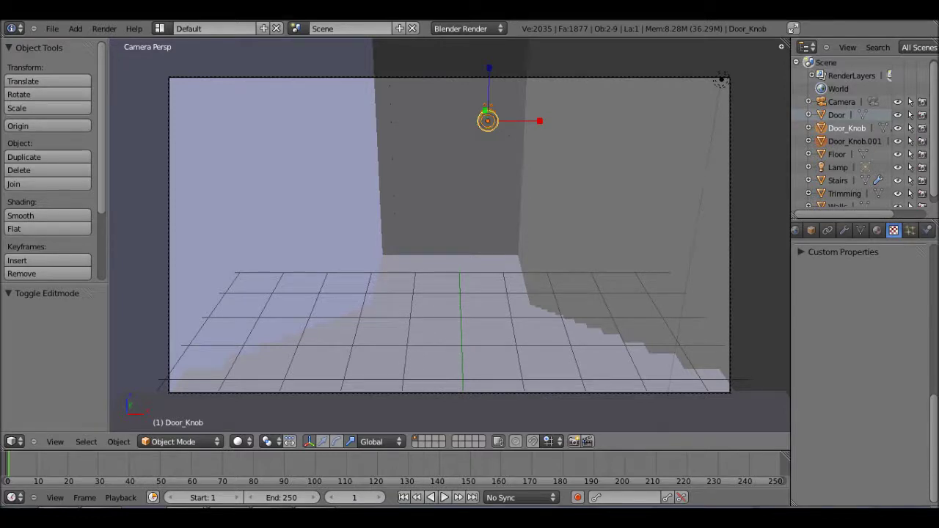
scroll(449, 235, up, 6)
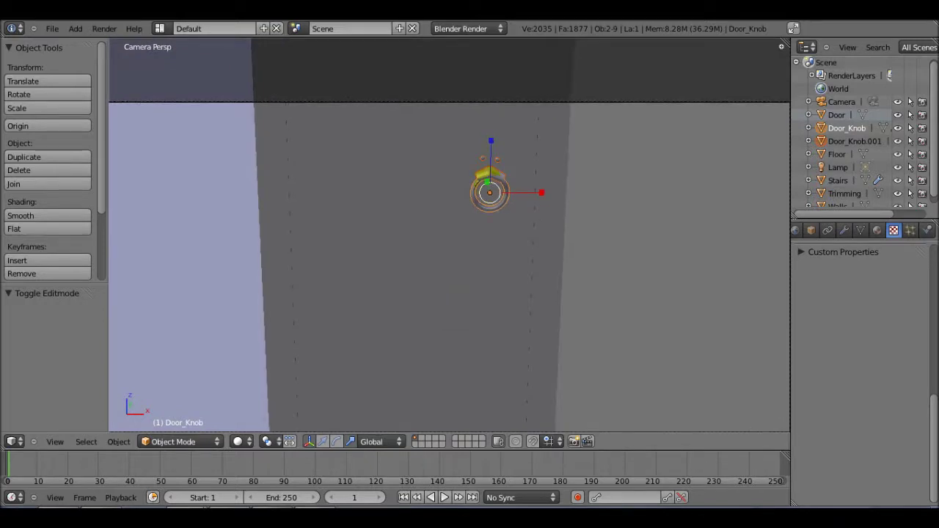
key(r)
key(r)
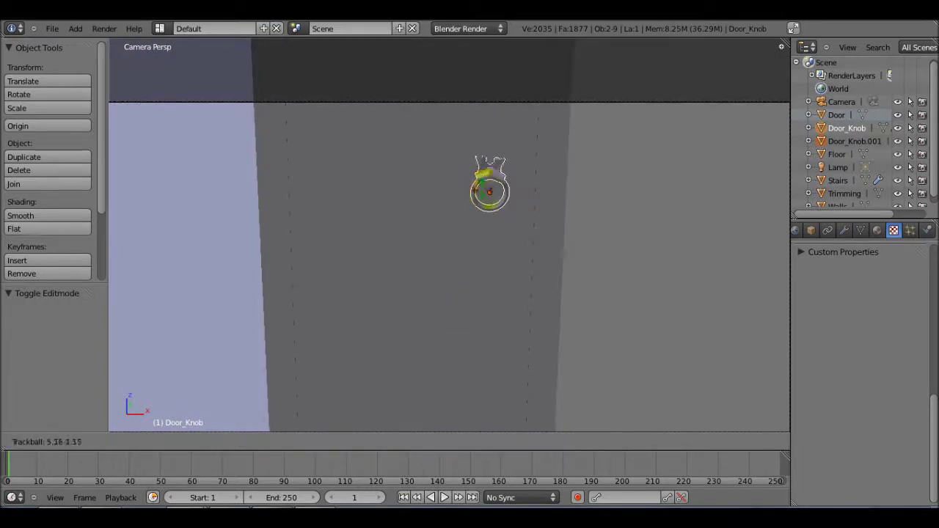
key(Return)
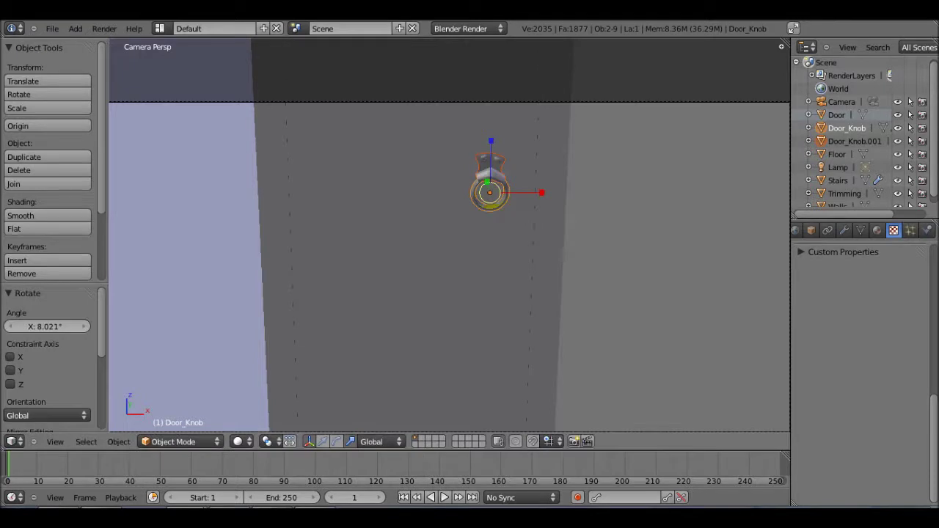
Move the two selected door knob parts about 0.22 in X, -0.11 in Y and -0.26 in Z
key(g)
key(Return)
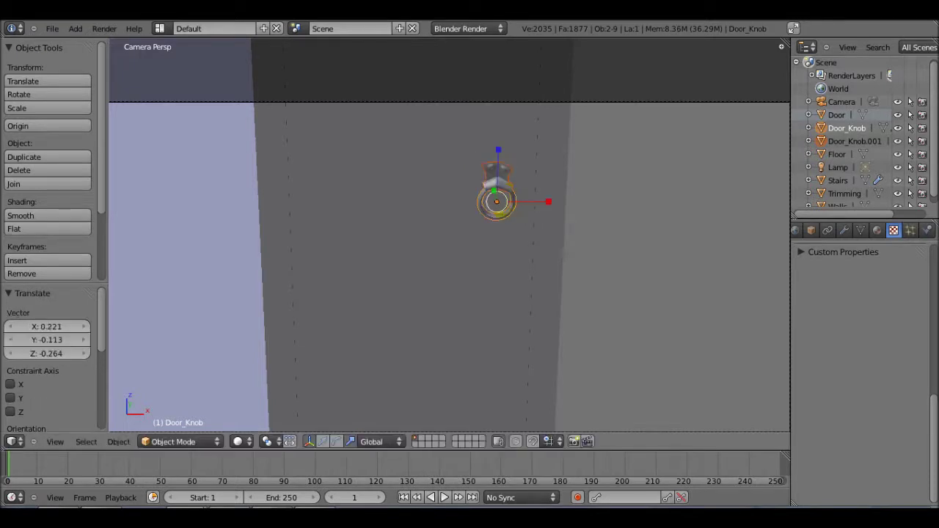
scroll(449, 235, down, 2)
scroll(449, 235, down, 4)
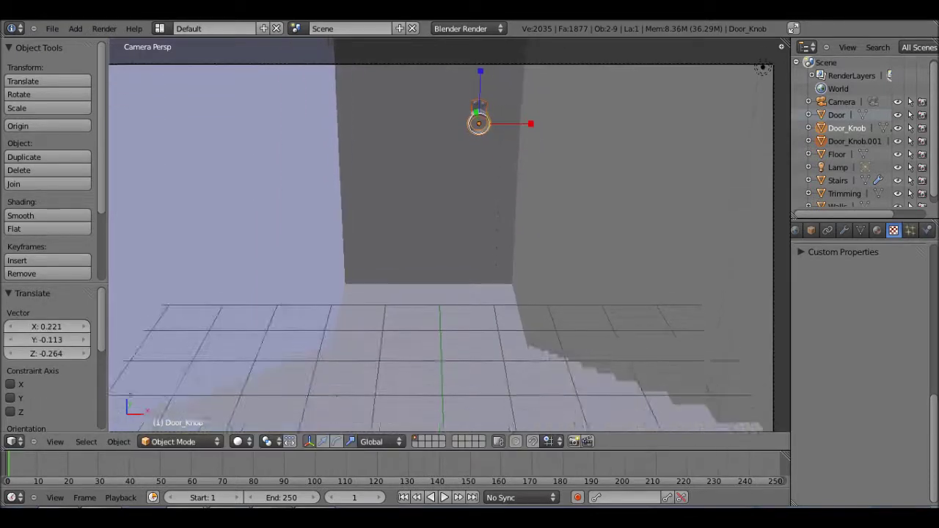